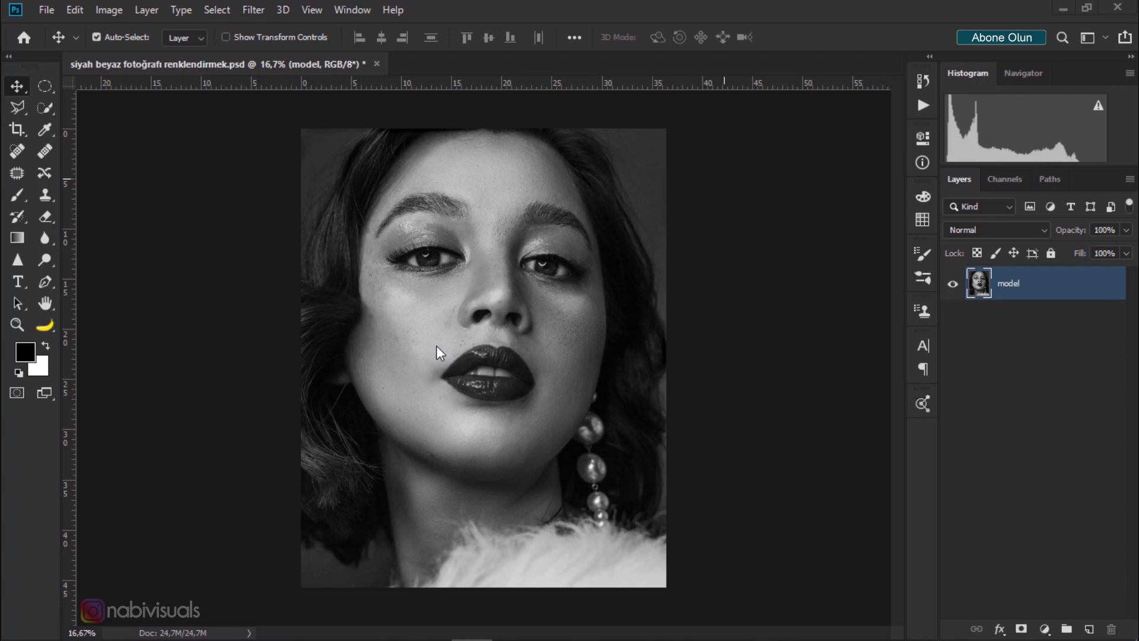
Add a Solid Color fill layer in mid brown #895736 above the model layer.
left_click(1046, 628)
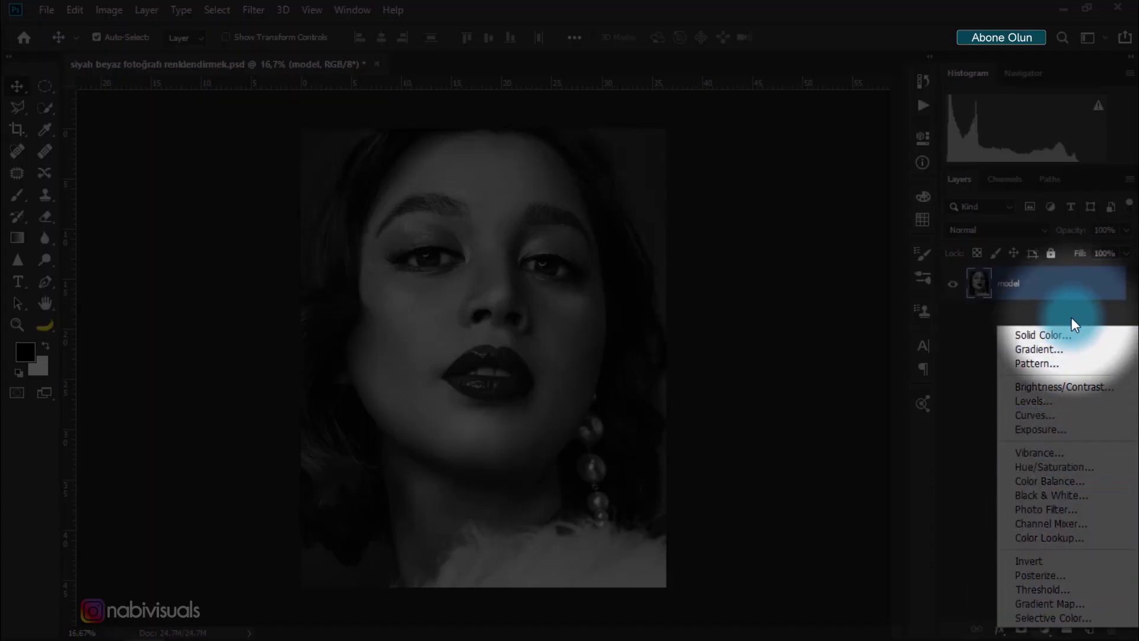
left_click(1061, 335)
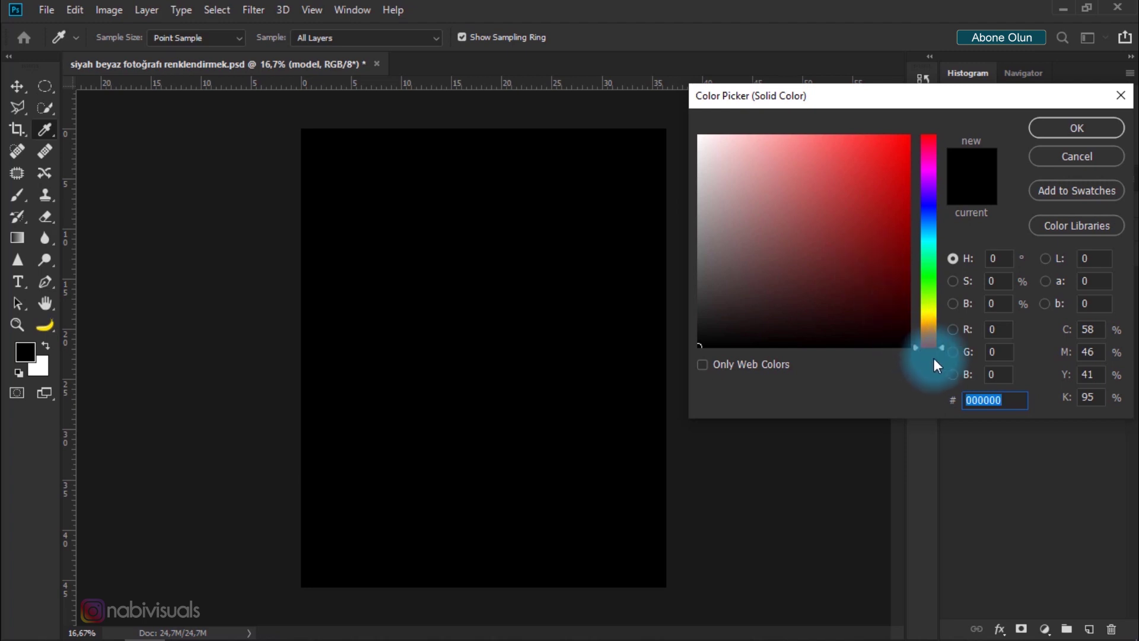
left_click_drag(943, 346, 941, 338)
left_click_drag(872, 254, 854, 253)
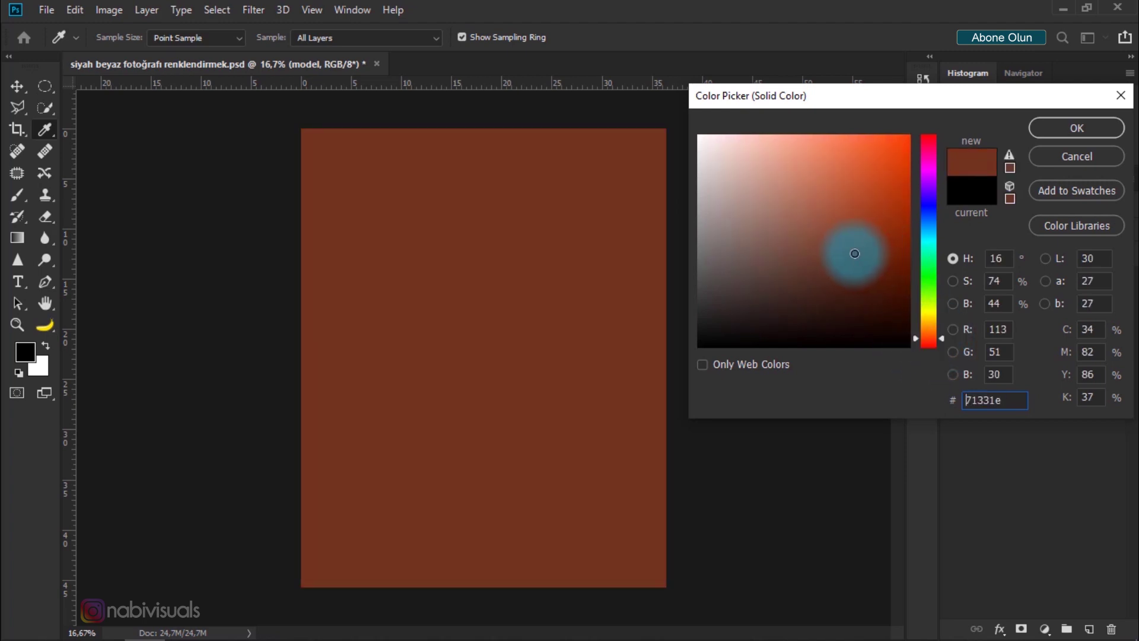
left_click_drag(849, 245, 860, 234)
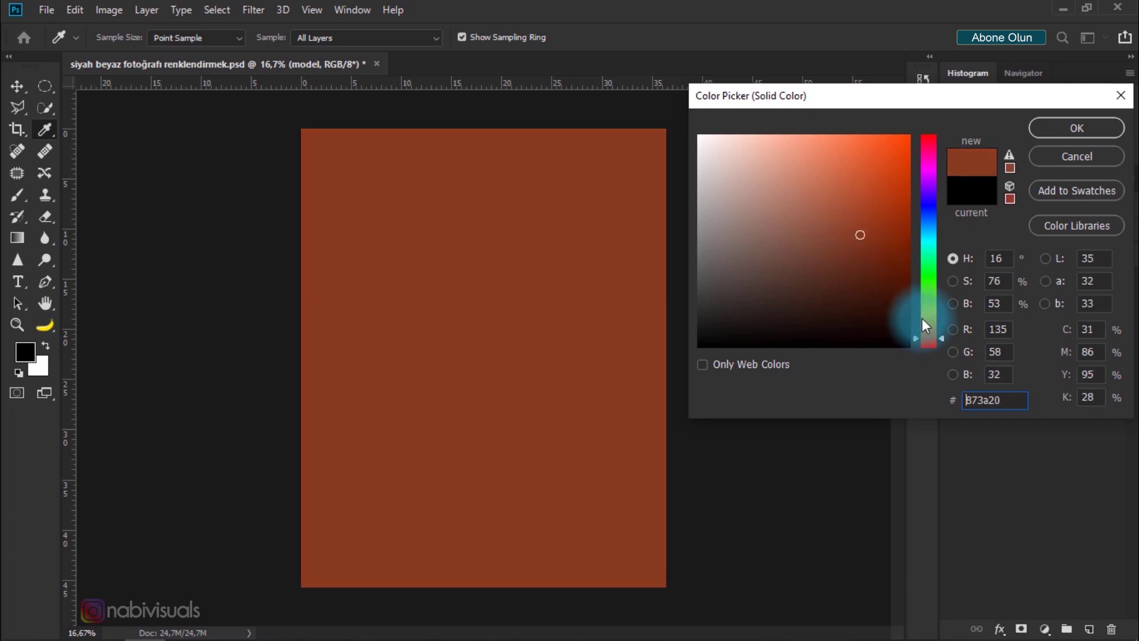
left_click_drag(941, 340, 941, 333)
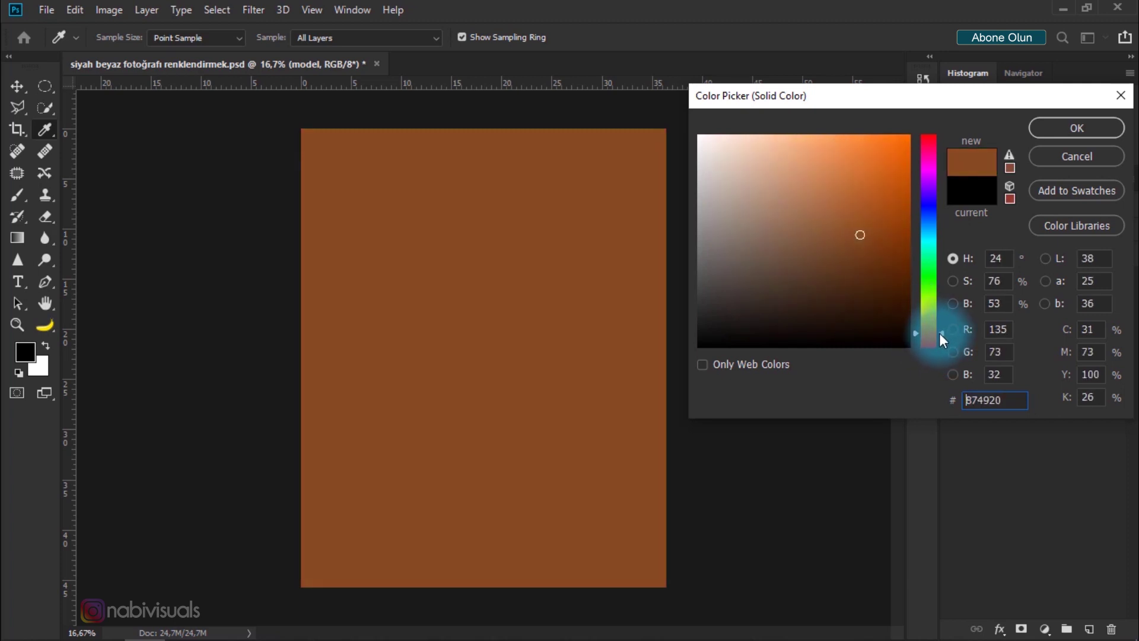
left_click_drag(865, 232, 827, 234)
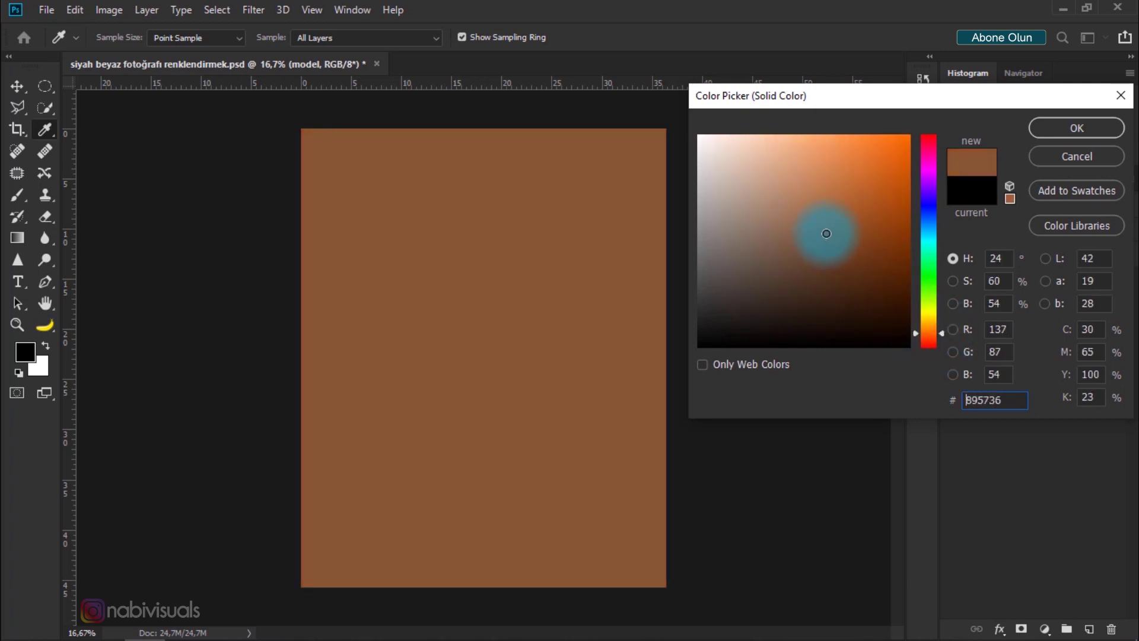
left_click(1076, 130)
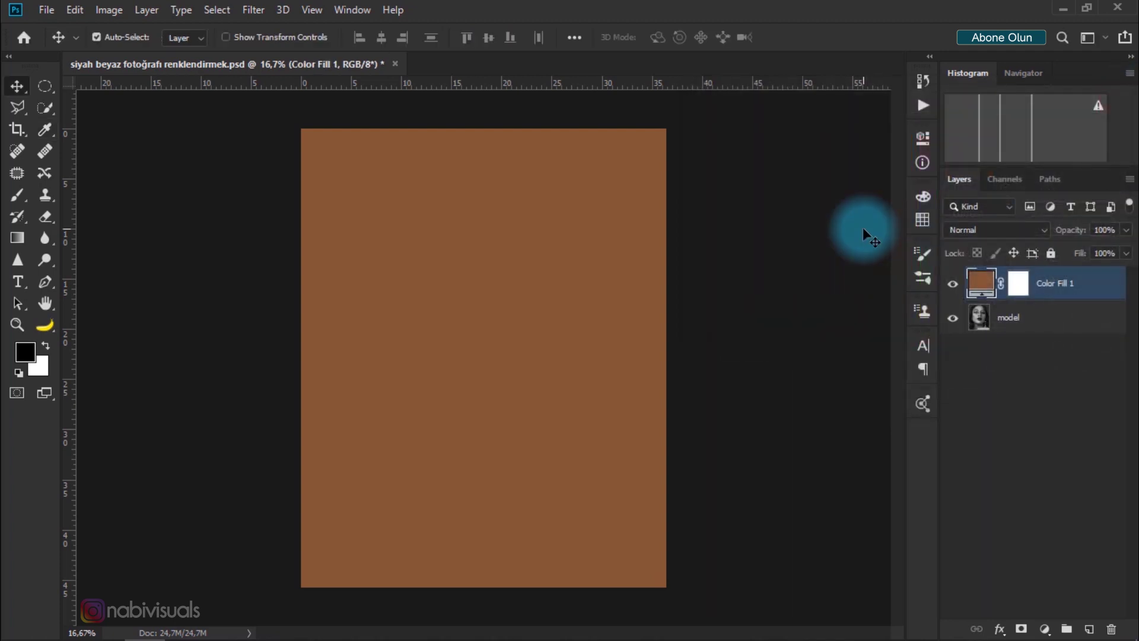
left_click(1012, 291)
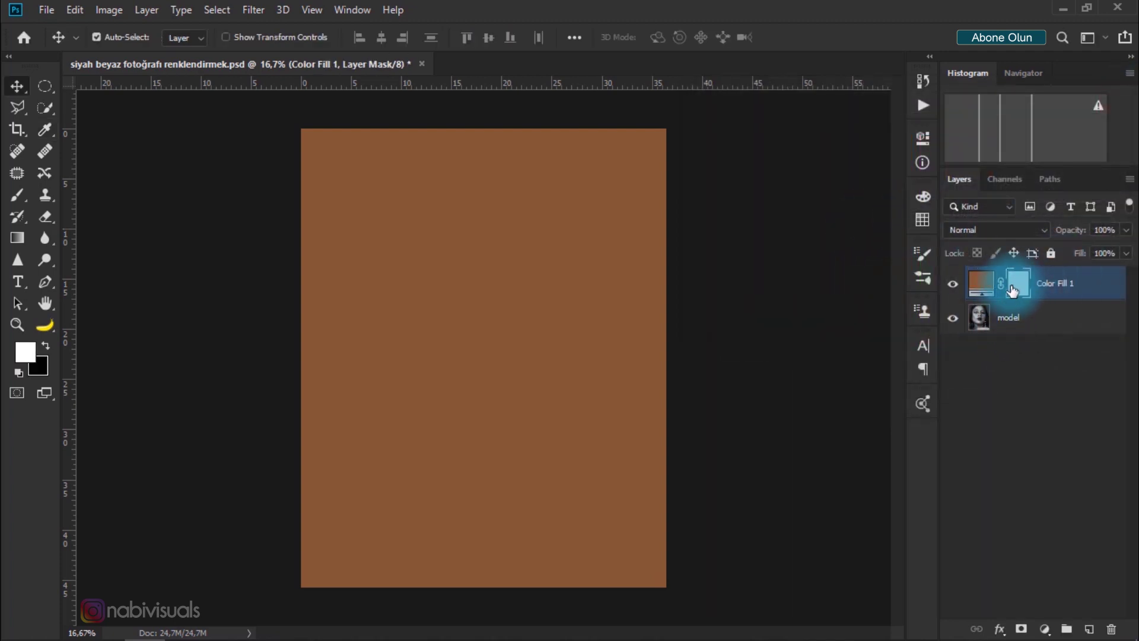
Invert Color Fill 1's mask to black and paint the brown back onto the forehead.
key("ctrl+i")
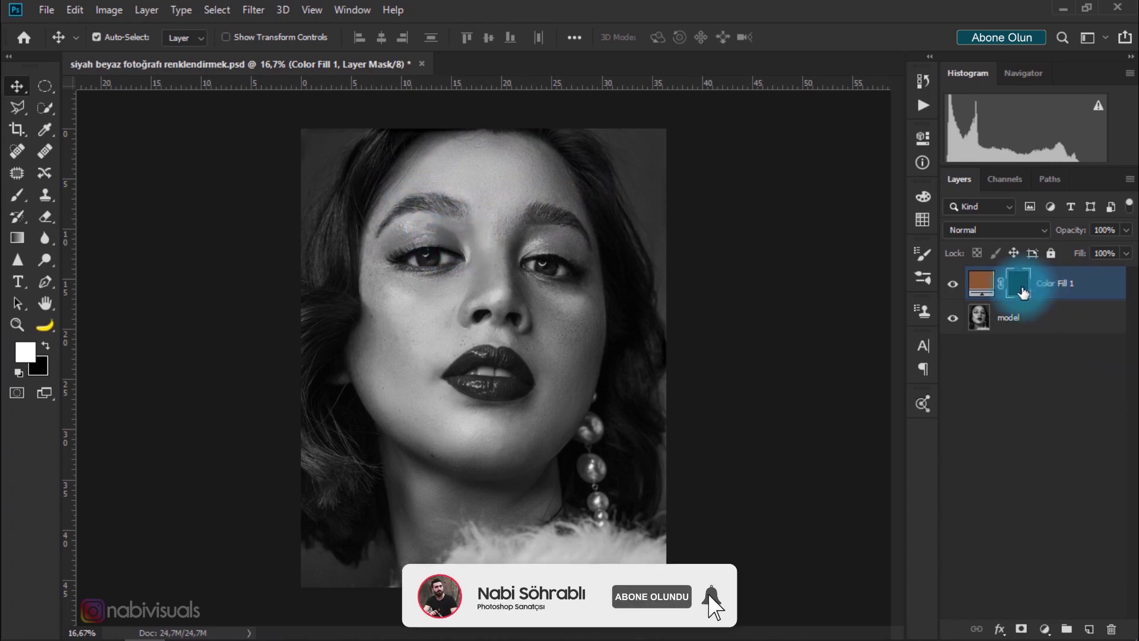
left_click(18, 197)
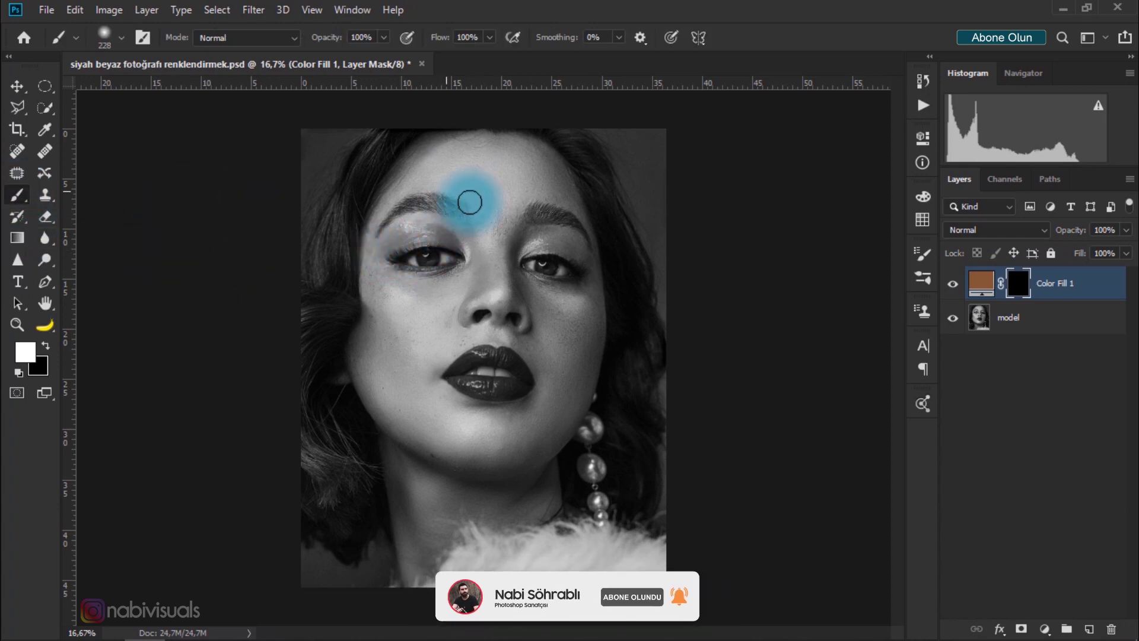
mouse_move(477, 154)
left_mouse_down()
mouse_move(496, 173)
mouse_move(511, 151)
left_mouse_up()
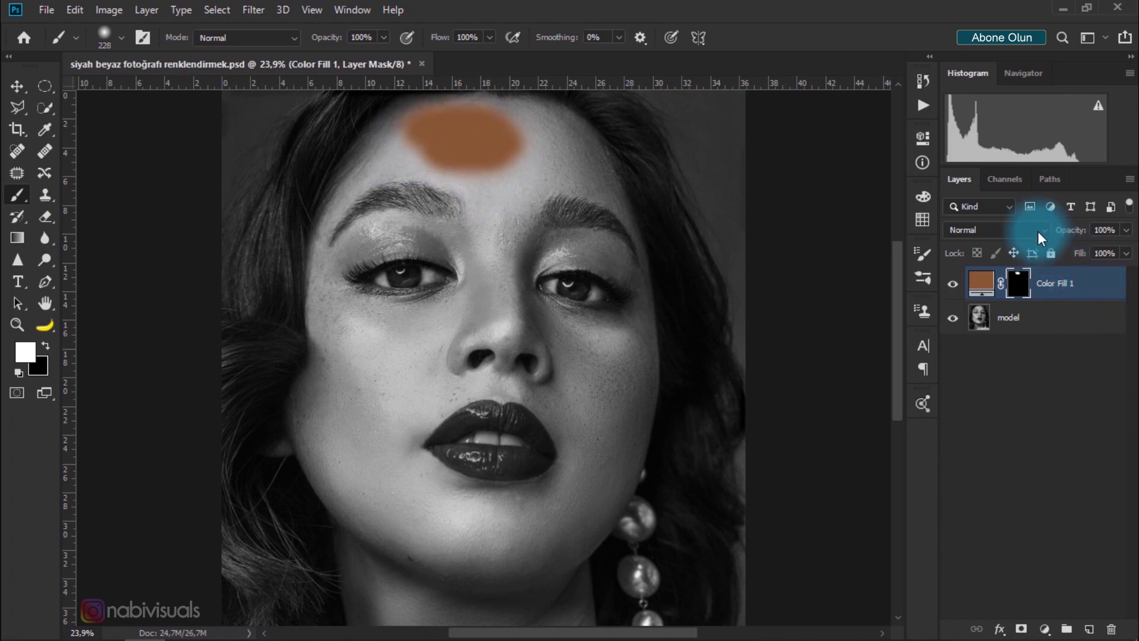
left_click(1038, 231)
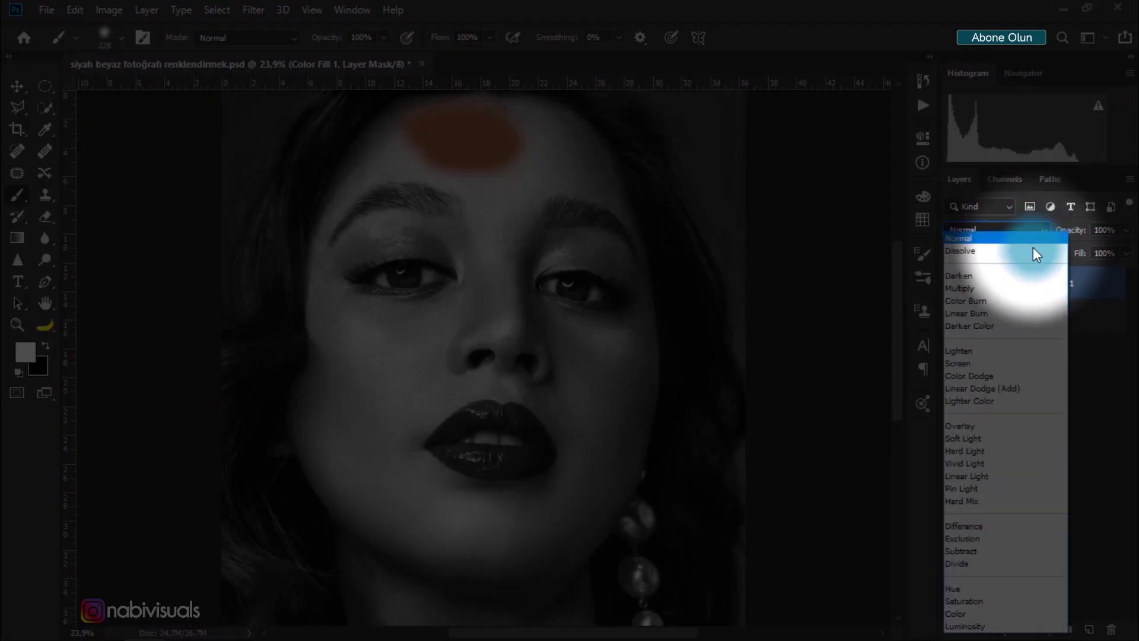
Set Color Fill 1 to Color blend mode and paint skin tone over forehead, cheek and jaw.
left_click(992, 616)
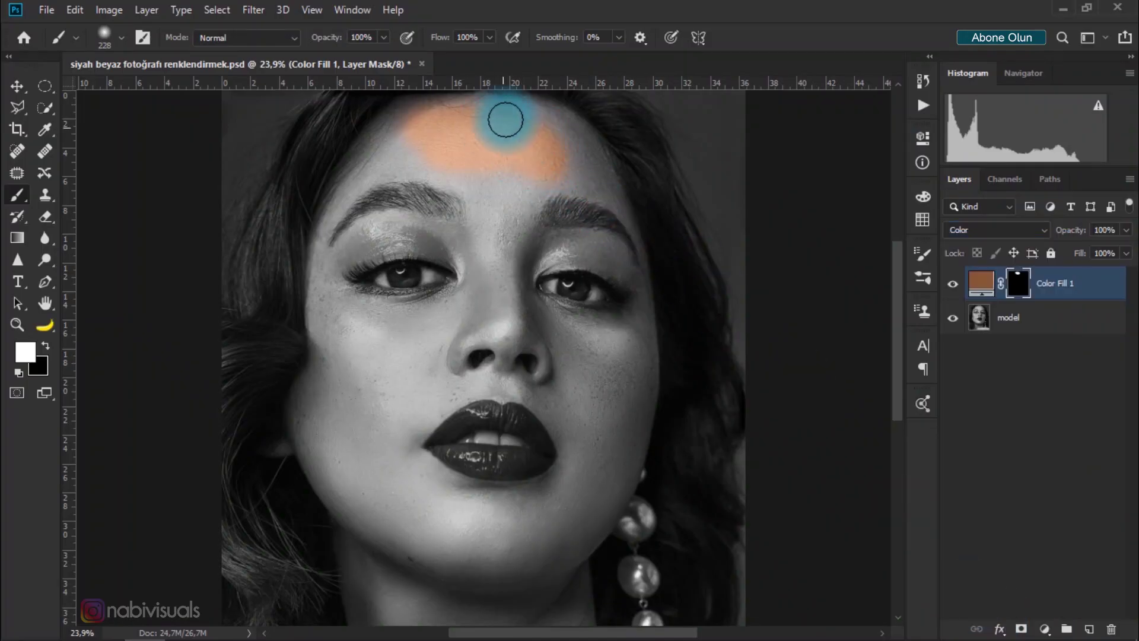
mouse_move(376, 134)
left_mouse_down()
mouse_move(427, 168)
mouse_move(471, 173)
mouse_move(531, 155)
mouse_move(531, 122)
mouse_move(575, 140)
mouse_move(602, 184)
mouse_move(325, 257)
mouse_move(389, 330)
mouse_move(374, 407)
mouse_move(308, 387)
left_mouse_up()
right_click(333, 366)
left_click_drag(468, 406, 445, 406)
mouse_move(267, 453)
left_mouse_down()
mouse_move(364, 445)
mouse_move(330, 475)
mouse_move(460, 536)
left_mouse_up()
scroll(374, 478, "down", 3)
mouse_move(374, 478)
left_mouse_down()
mouse_move(364, 537)
mouse_move(376, 599)
mouse_move(356, 505)
mouse_move(376, 369)
mouse_move(425, 443)
mouse_move(544, 375)
mouse_move(554, 412)
mouse_move(509, 400)
mouse_move(457, 292)
mouse_move(574, 254)
mouse_move(467, 414)
left_mouse_up()
Resize the brush and paint skin tone onto the nose and cheek.
right_click(467, 414)
left_click_drag(617, 364, 636, 364)
key("Return")
mouse_move(364, 204)
left_mouse_down()
mouse_move(394, 322)
mouse_move(472, 392)
mouse_move(415, 178)
mouse_move(526, 231)
mouse_move(514, 399)
mouse_move(477, 472)
left_mouse_up()
scroll(433, 241, "up", 2)
scroll(415, 267, "up", 2)
Shrink the brush to 80 px and cover both eyelids' eyeshadow with skin tone.
right_click(469, 304)
left_click_drag(623, 325, 605, 326)
key("Return")
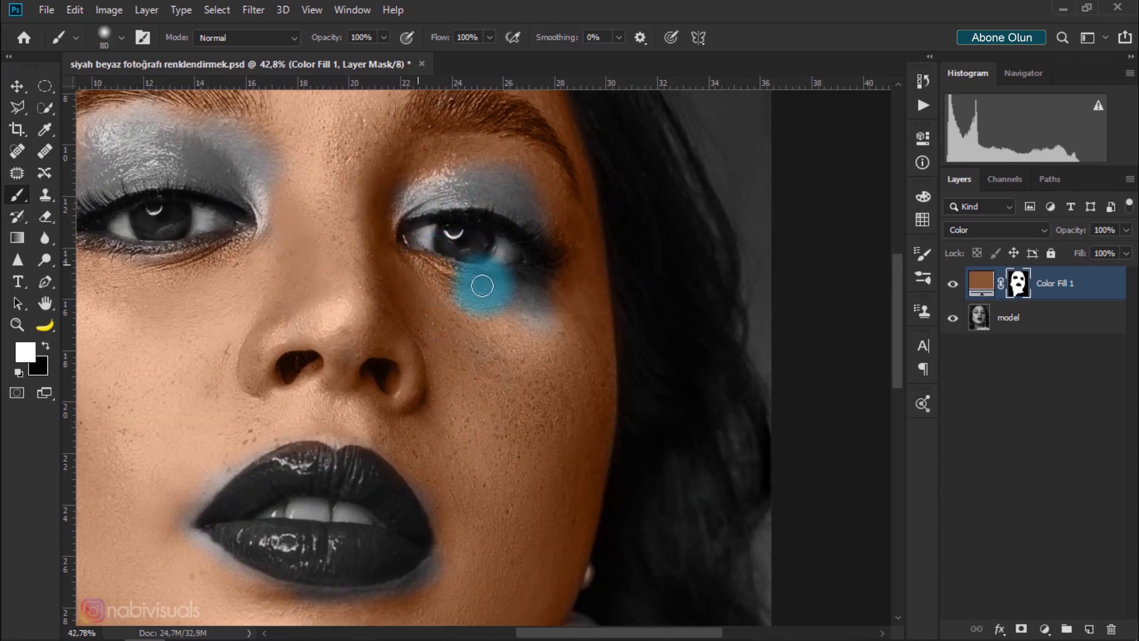
mouse_move(525, 300)
left_mouse_down()
mouse_move(527, 191)
mouse_move(458, 198)
mouse_move(253, 175)
left_mouse_up()
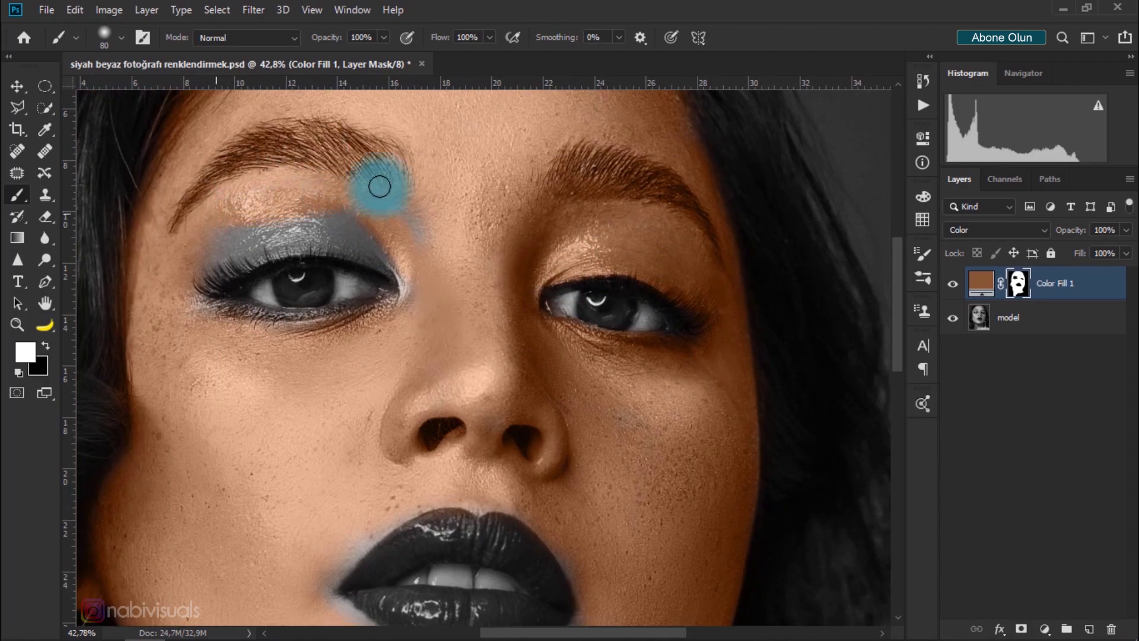
mouse_move(376, 182)
left_mouse_down()
mouse_move(394, 247)
mouse_move(209, 275)
mouse_move(419, 268)
mouse_move(343, 320)
mouse_move(573, 434)
mouse_move(496, 499)
mouse_move(462, 389)
mouse_move(348, 507)
mouse_move(427, 554)
mouse_move(549, 577)
mouse_move(613, 473)
left_mouse_up()
scroll(518, 338, "down", 5)
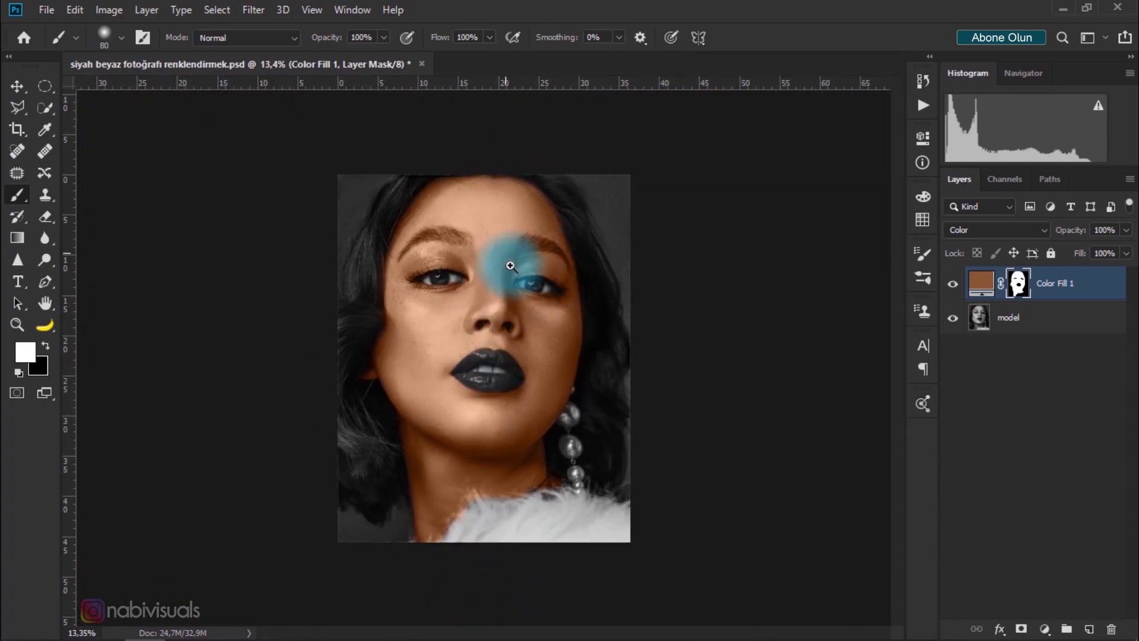
scroll(519, 297, "up", 2)
scroll(526, 285, "up", 1)
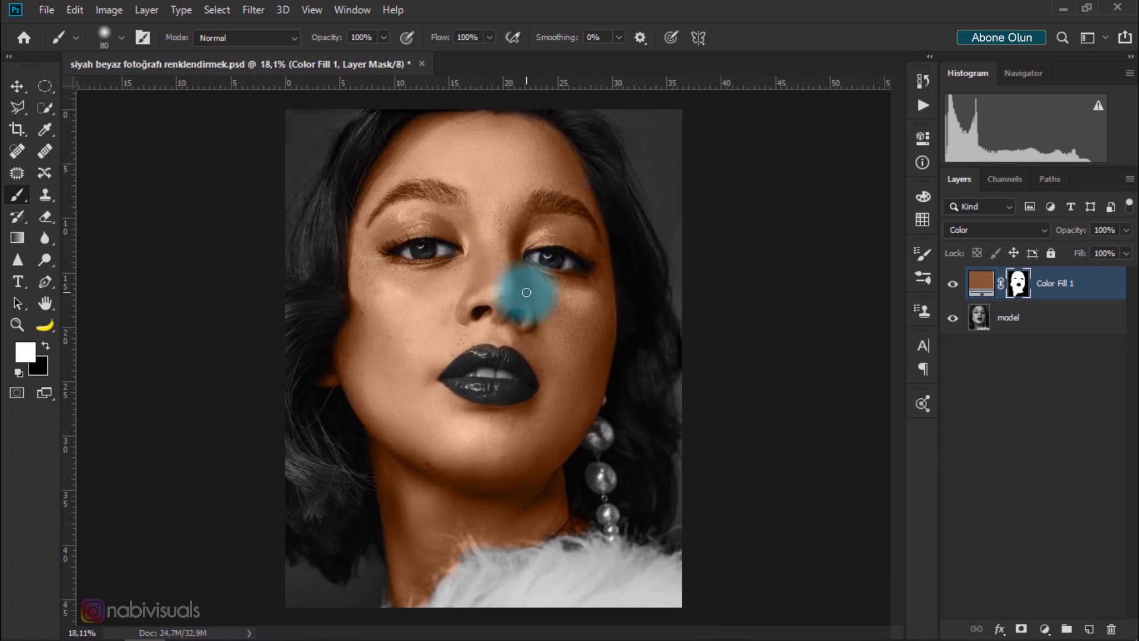
scroll(428, 242, "up", 2)
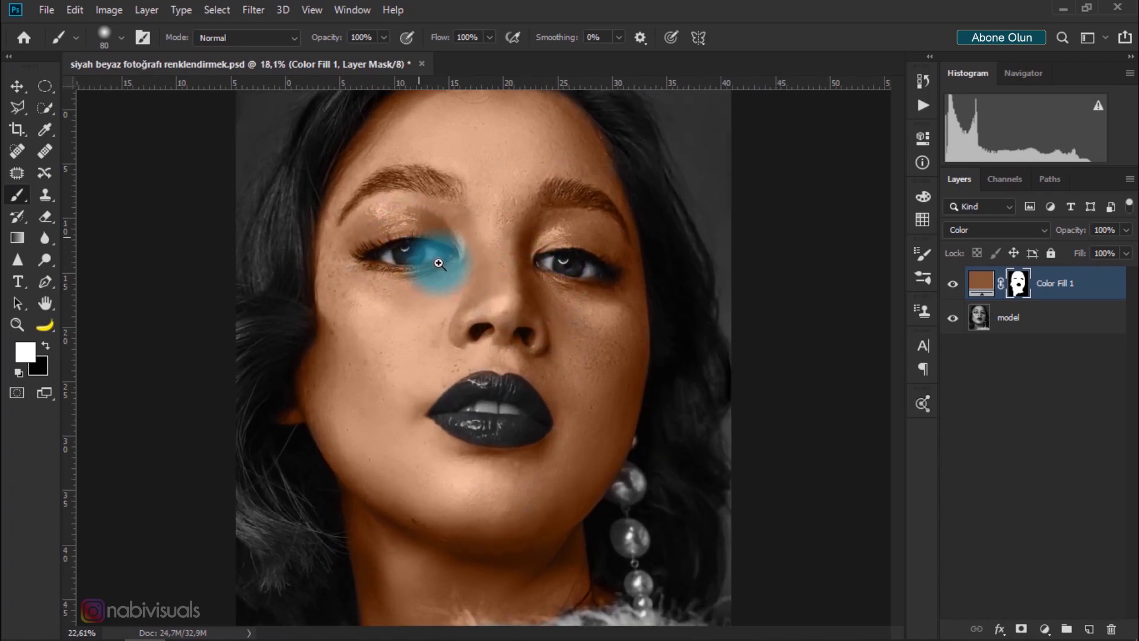
scroll(416, 242, "up", 2)
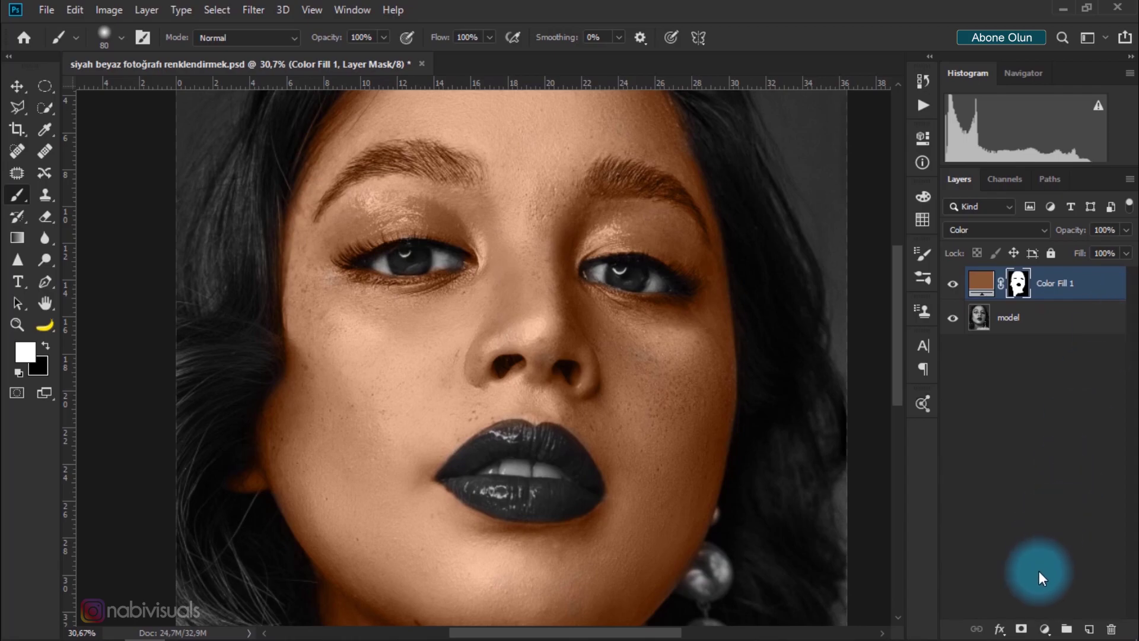
Add another Solid Color fill, trying red, blue and teal before settling on dark brown #260e03.
left_click(1045, 629)
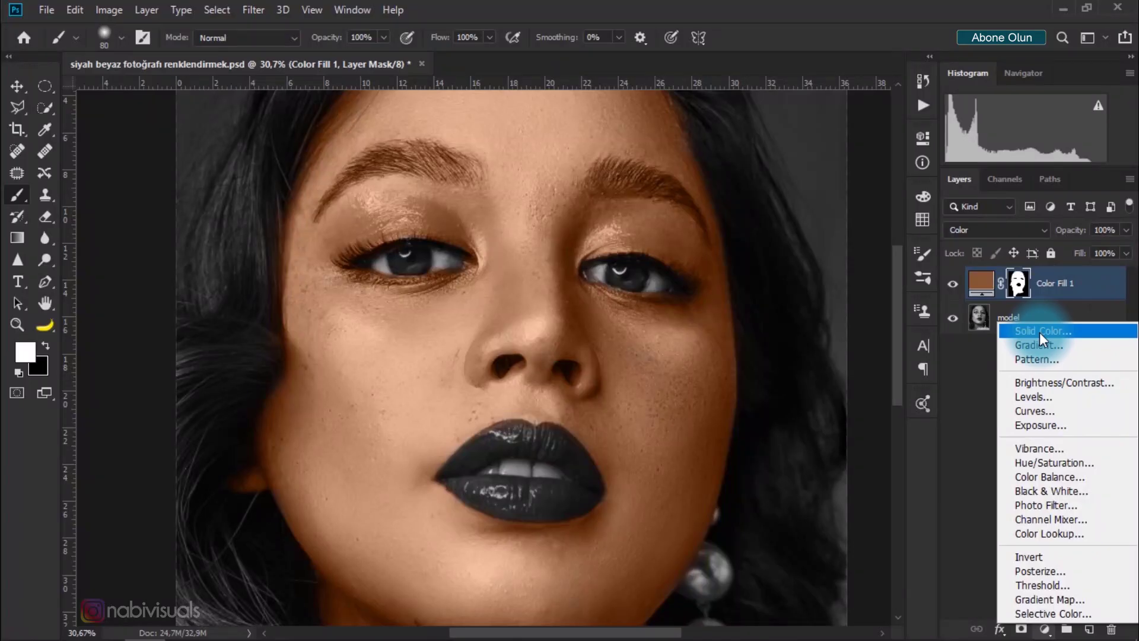
left_click(1040, 331)
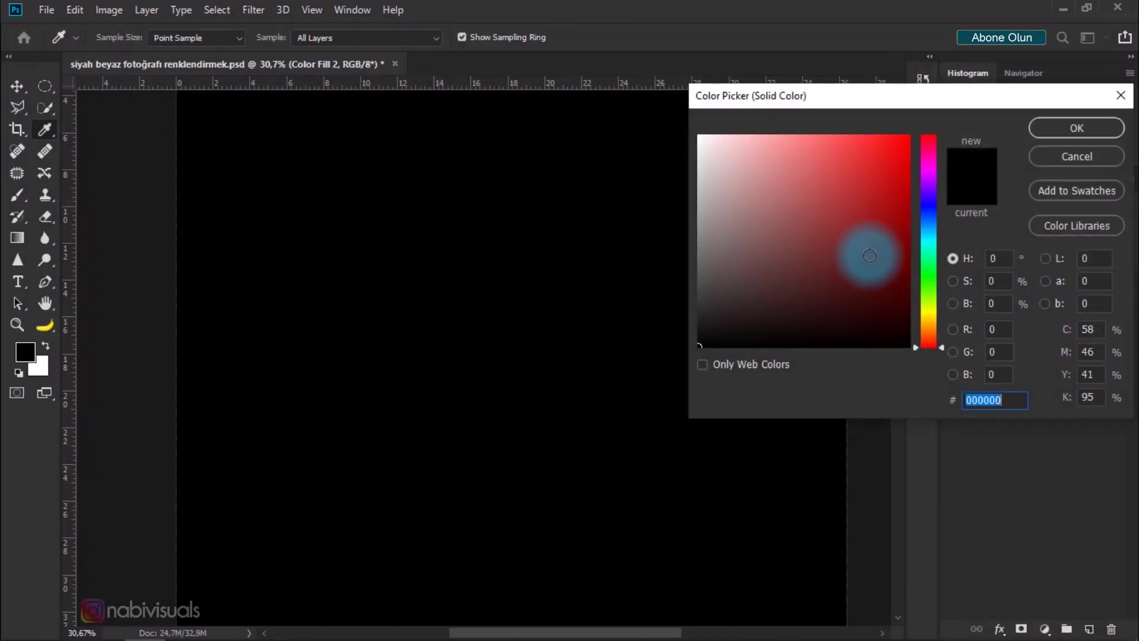
left_click_drag(903, 254, 845, 228)
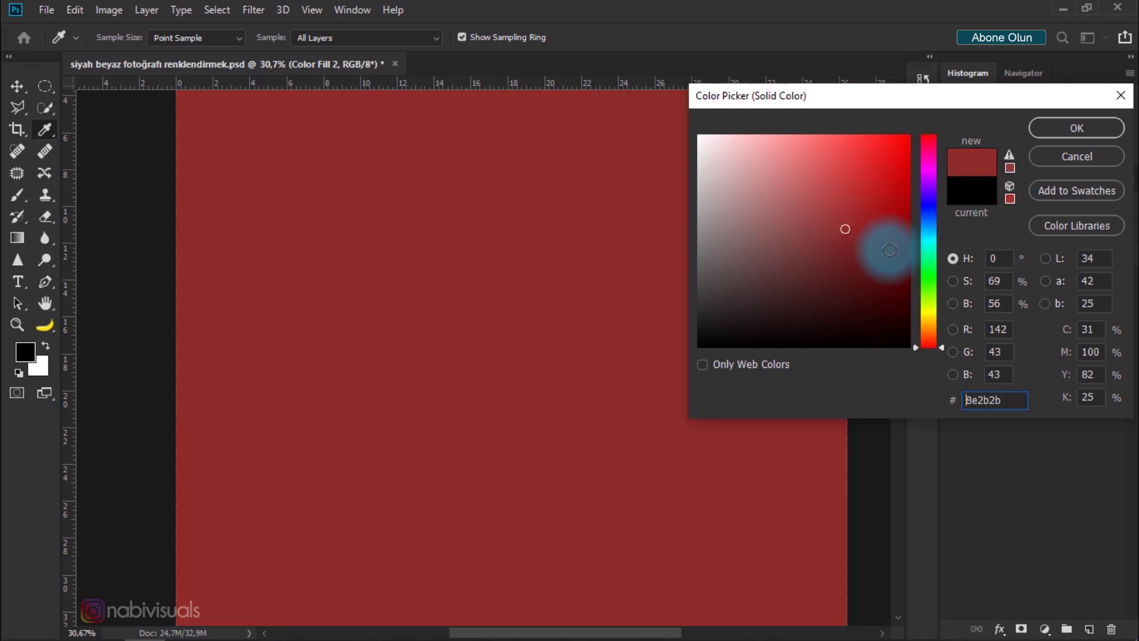
left_click_drag(927, 216, 933, 321)
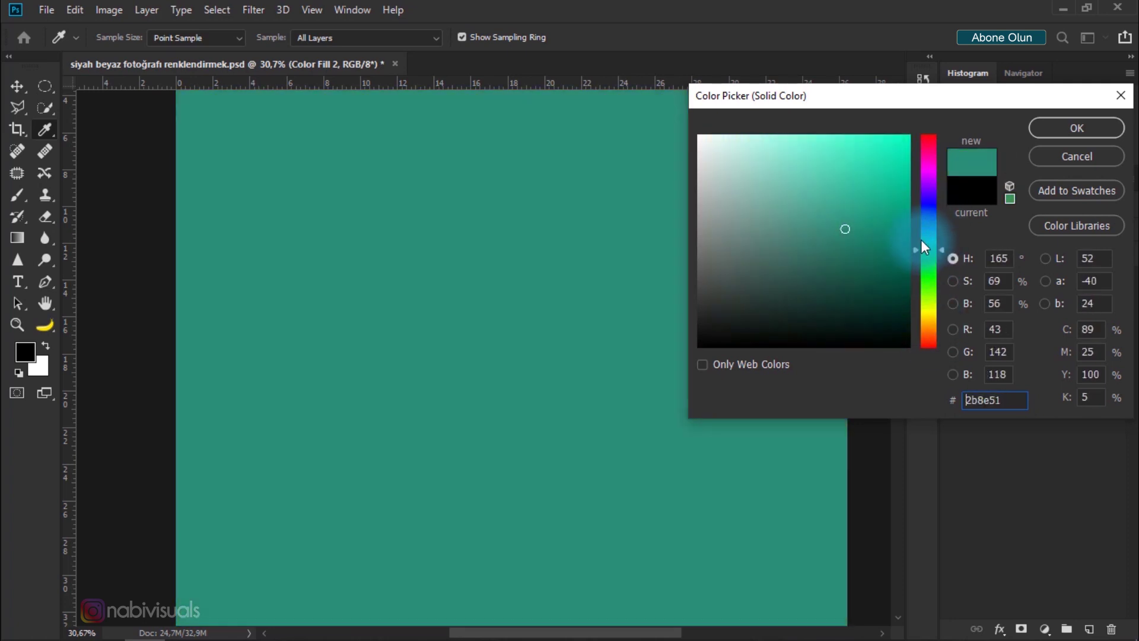
left_click_drag(924, 246, 924, 240)
left_click(888, 279)
left_click_drag(938, 310, 938, 334)
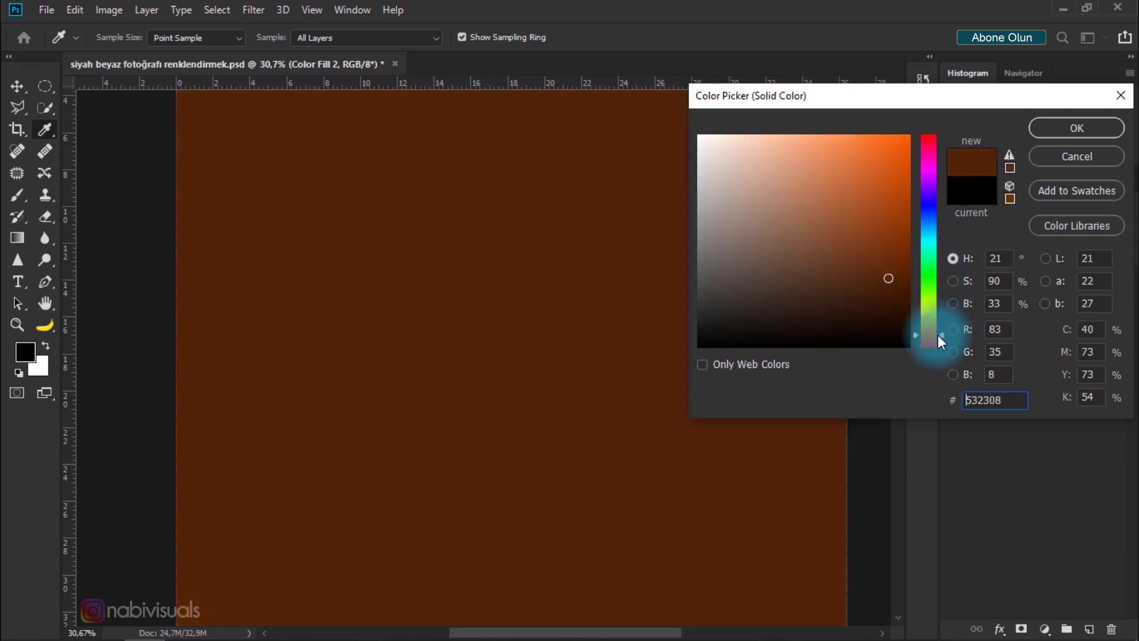
left_click_drag(888, 250, 894, 304)
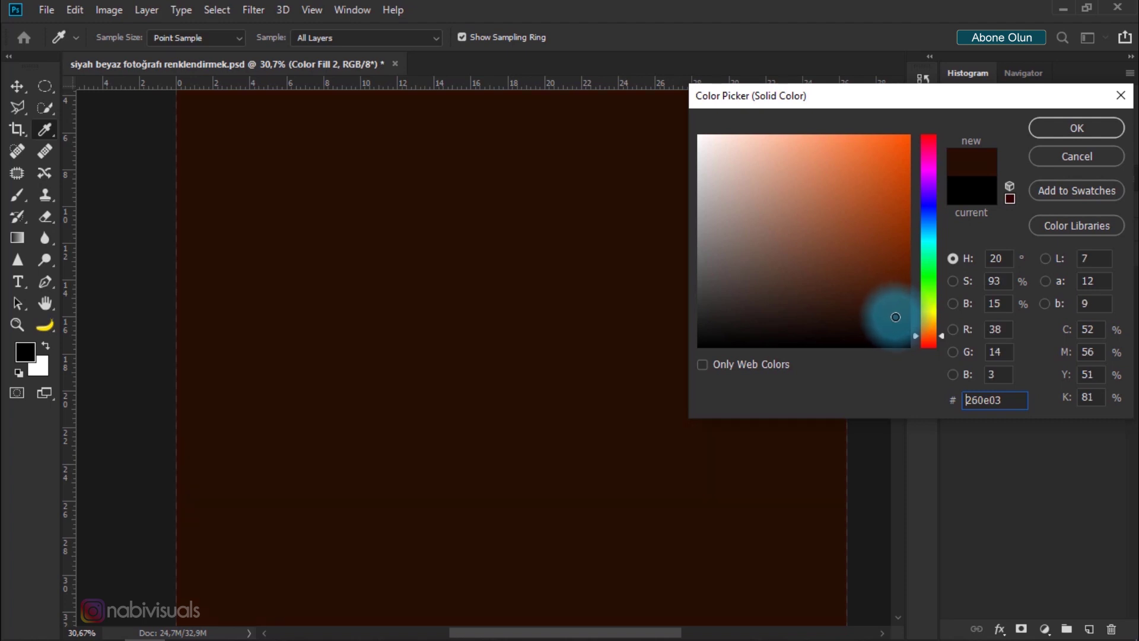
left_click(1071, 126)
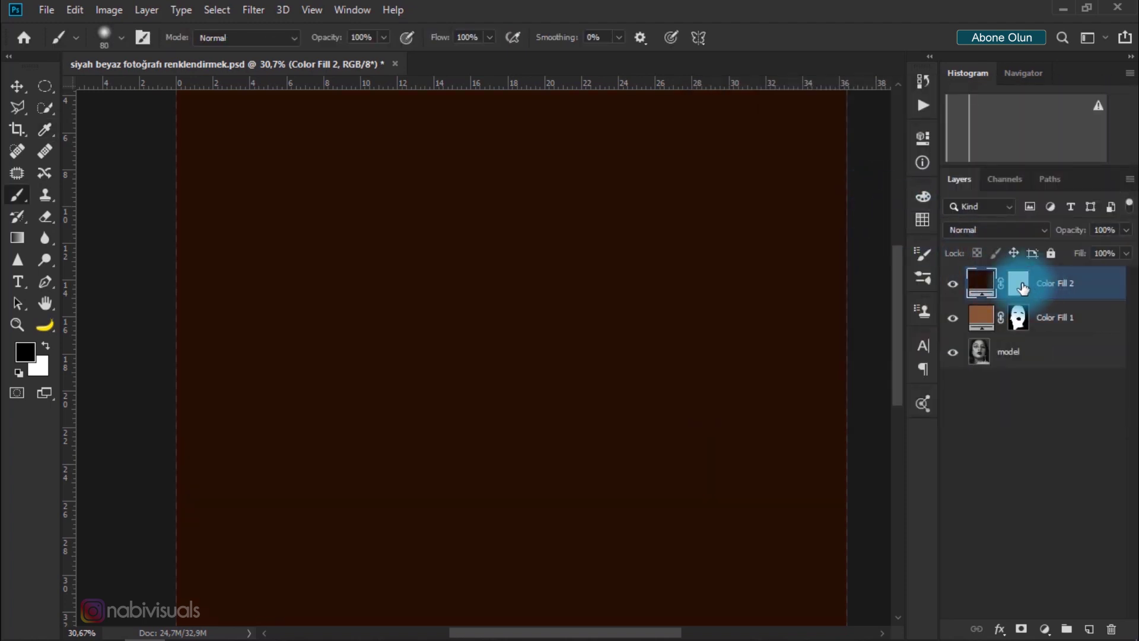
Invert Color Fill 2's mask, set a 59 px brush, and switch the fill to Color blend mode.
key("ctrl+i")
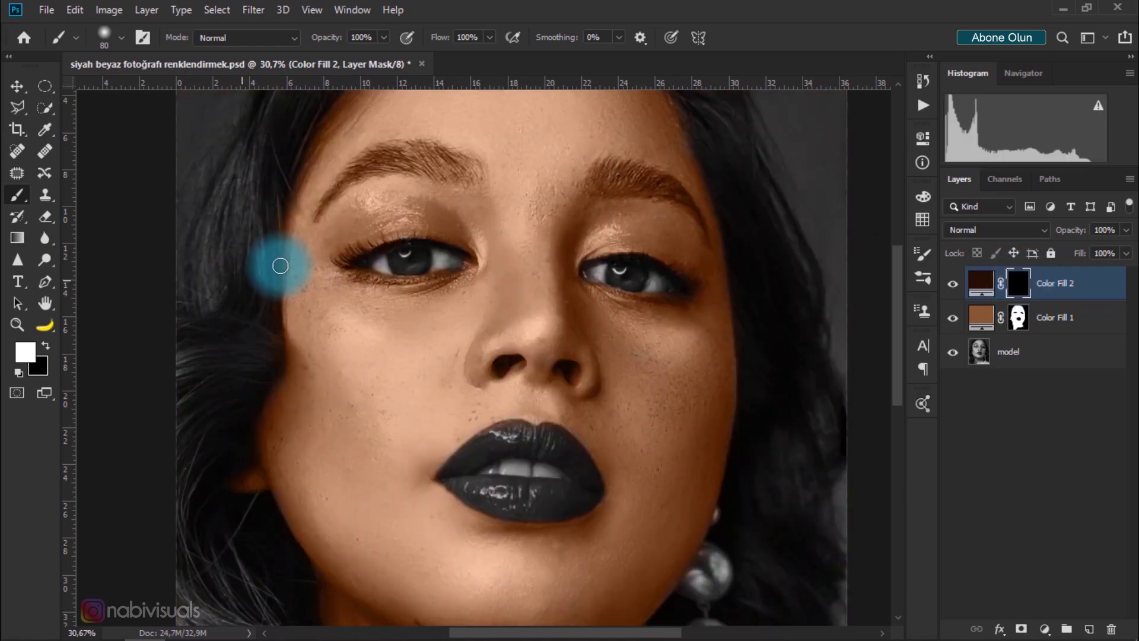
left_click_drag(408, 248, 416, 244)
scroll(411, 249, "up", 5, "alt")
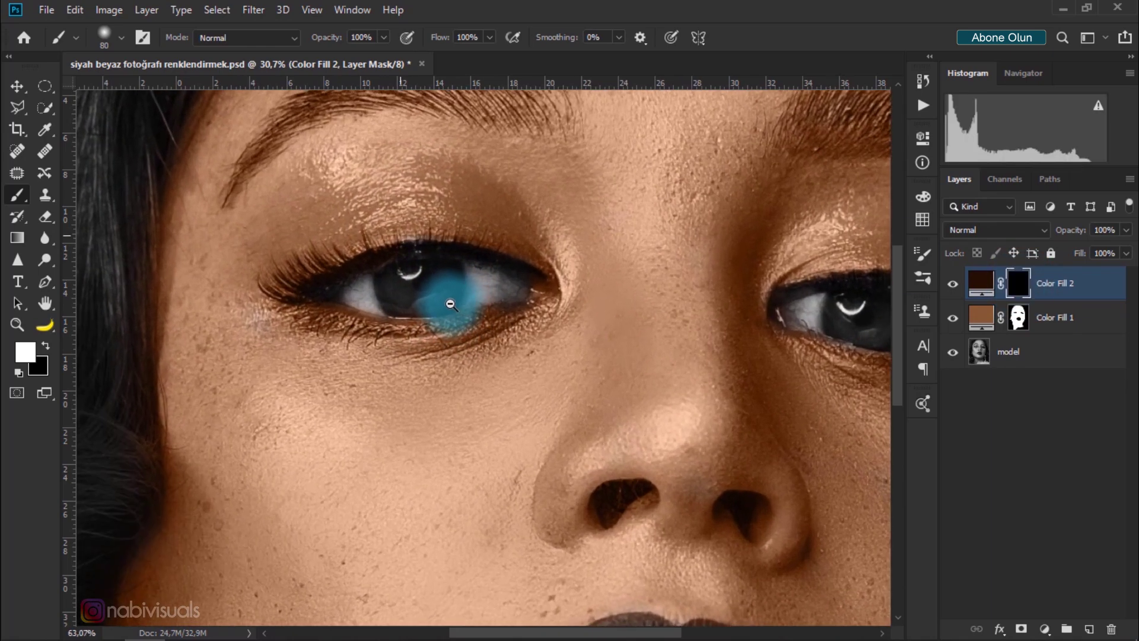
right_click(413, 278)
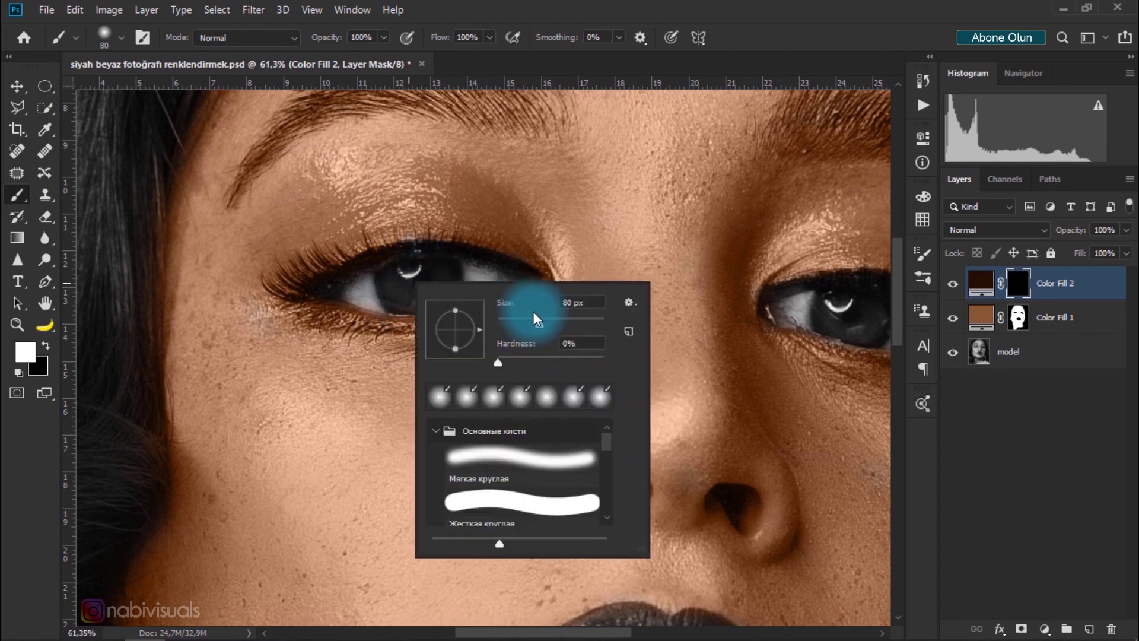
left_click_drag(527, 321, 528, 323)
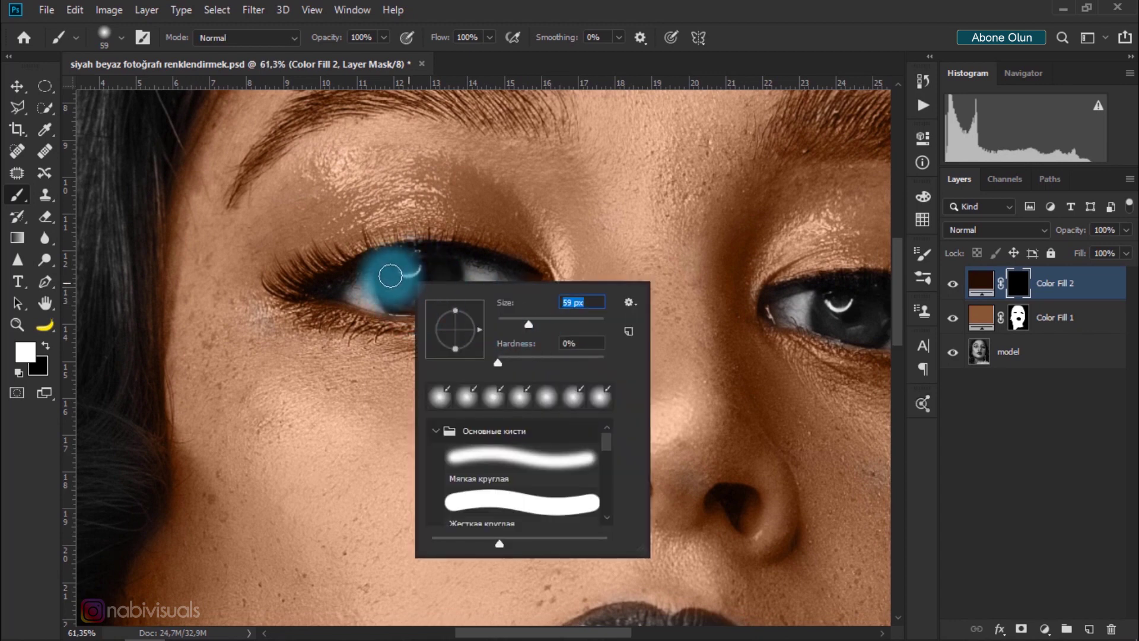
left_click(391, 283)
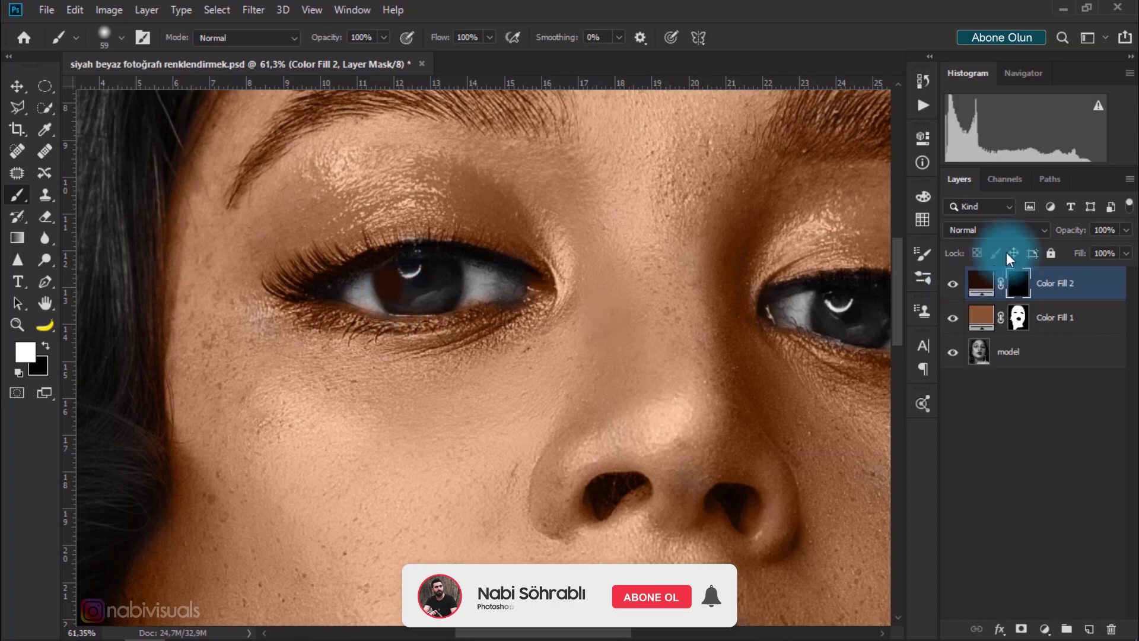
left_click(1020, 233)
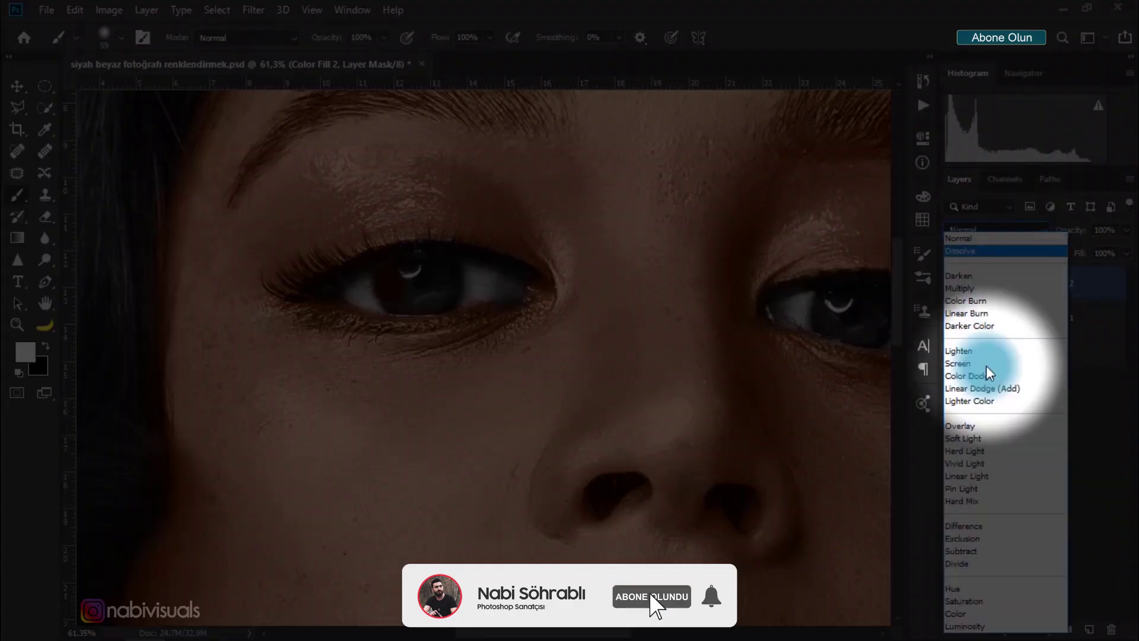
left_click(964, 611)
Paint the dark brown onto the left and right irises.
left_click(389, 277)
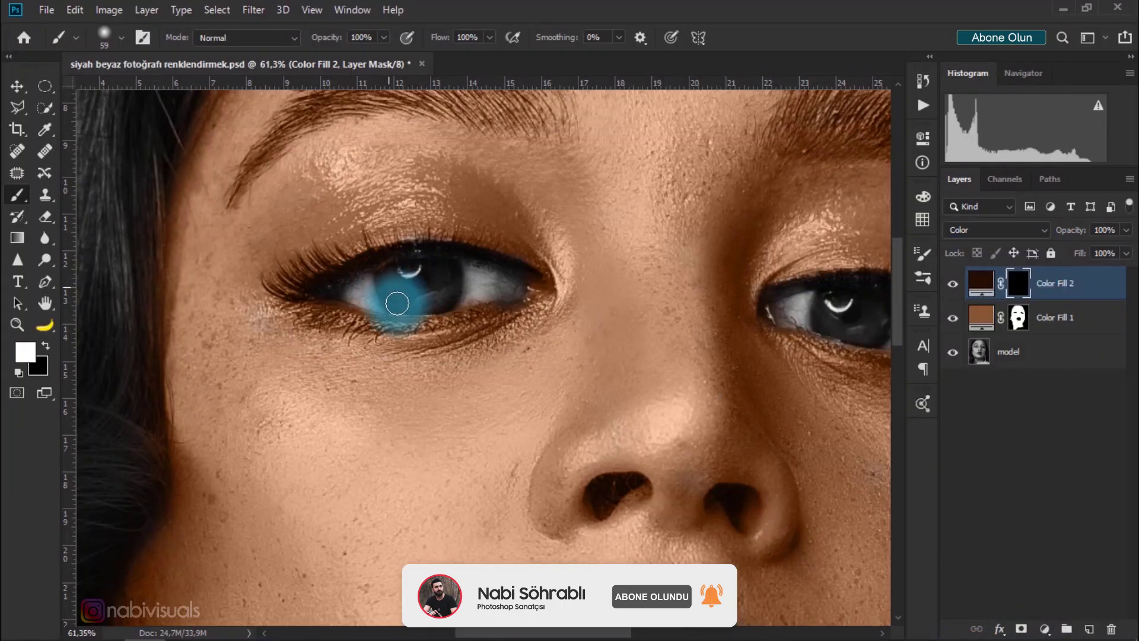
mouse_move(397, 304)
left_mouse_down()
mouse_move(446, 268)
mouse_move(440, 310)
left_mouse_up()
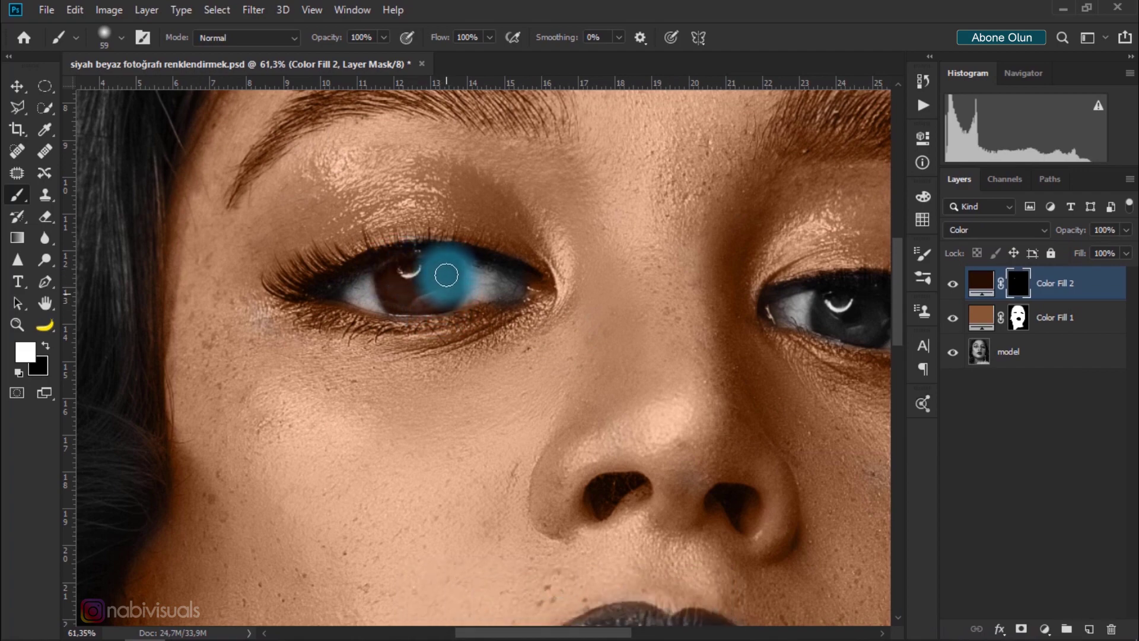
scroll(332, 284, "right", 5)
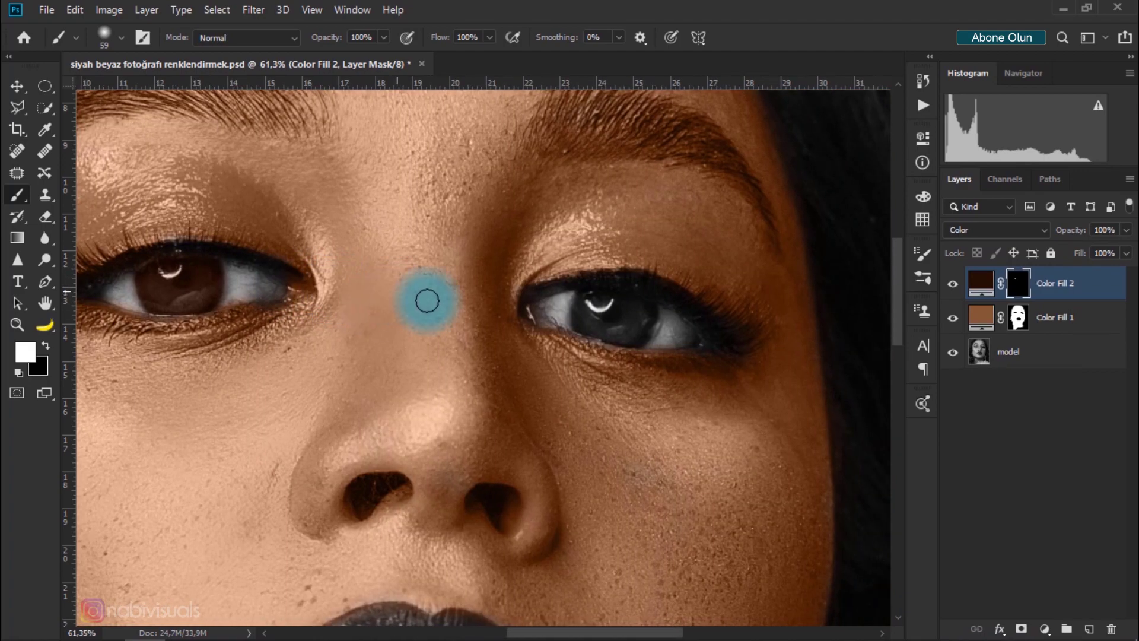
mouse_move(600, 311)
left_mouse_down()
mouse_move(585, 305)
mouse_move(582, 322)
mouse_move(631, 313)
mouse_move(632, 330)
mouse_move(645, 308)
mouse_move(521, 300)
mouse_move(590, 292)
left_mouse_up()
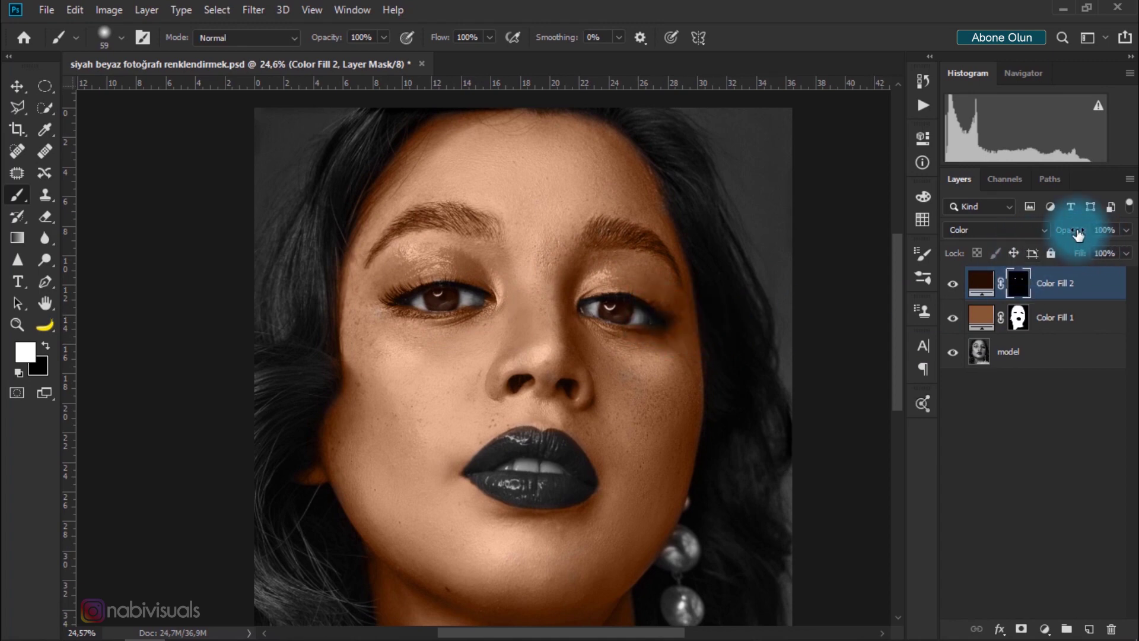
Lower Color Fill 2's opacity to 82% and undo the stray stroke on the lips.
left_click_drag(1078, 235, 1052, 235)
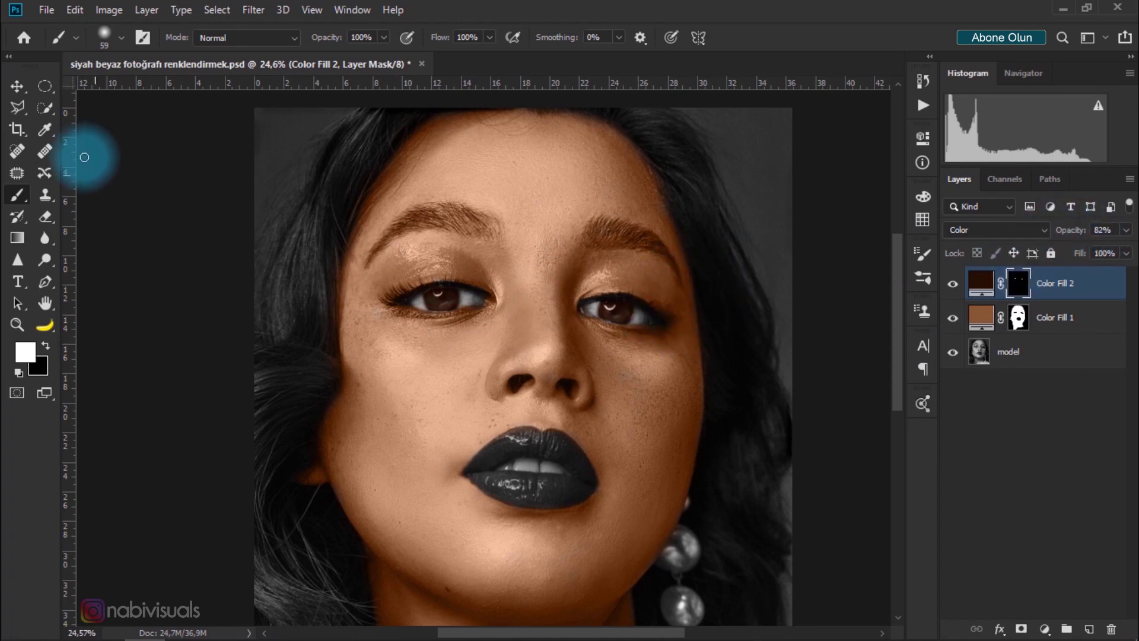
scroll(495, 277, "down", 2)
scroll(495, 277, "down", 1)
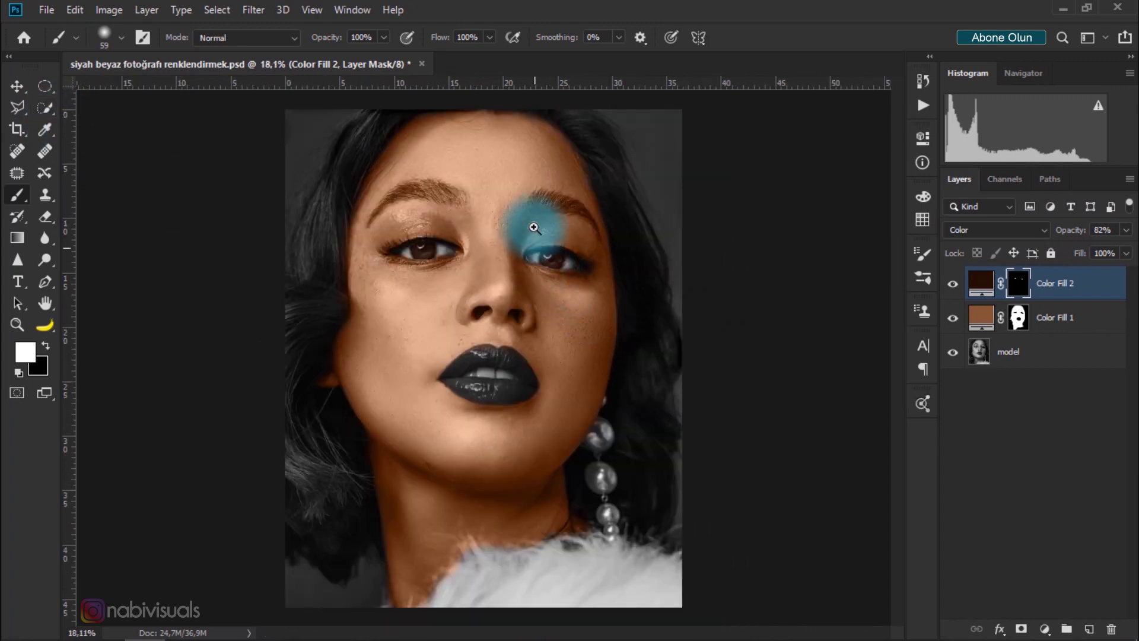
scroll(534, 237, "up", 1)
key("ctrl+z")
left_click_drag(451, 380, 490, 377)
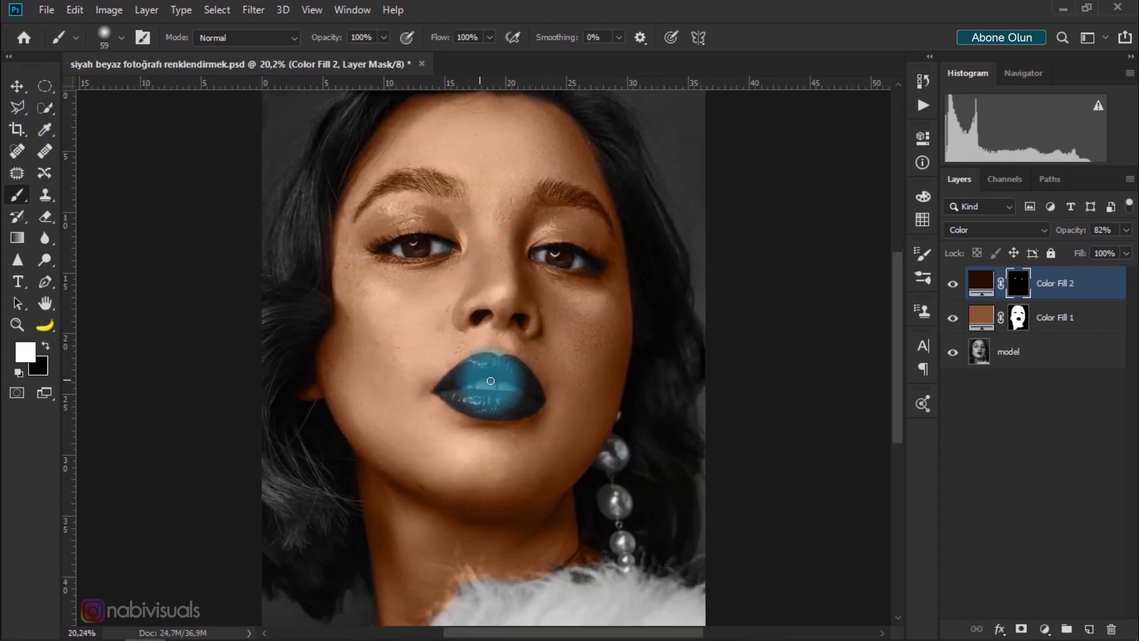
scroll(557, 464, "up", 3)
scroll(553, 472, "down", 1)
scroll(553, 472, "down", 1)
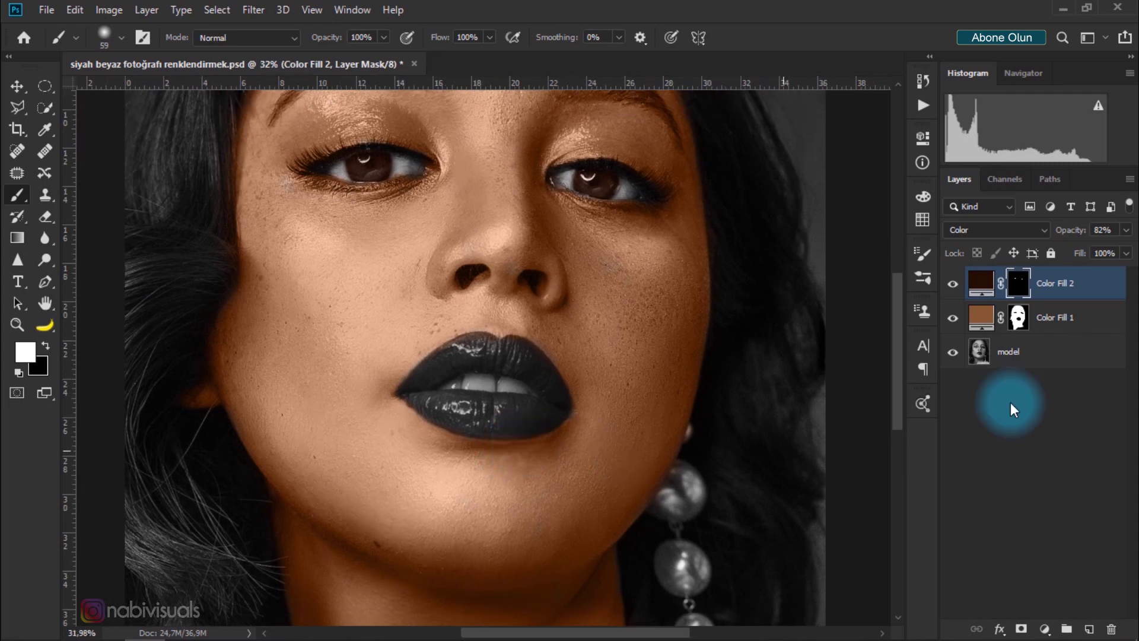
left_click(1045, 629)
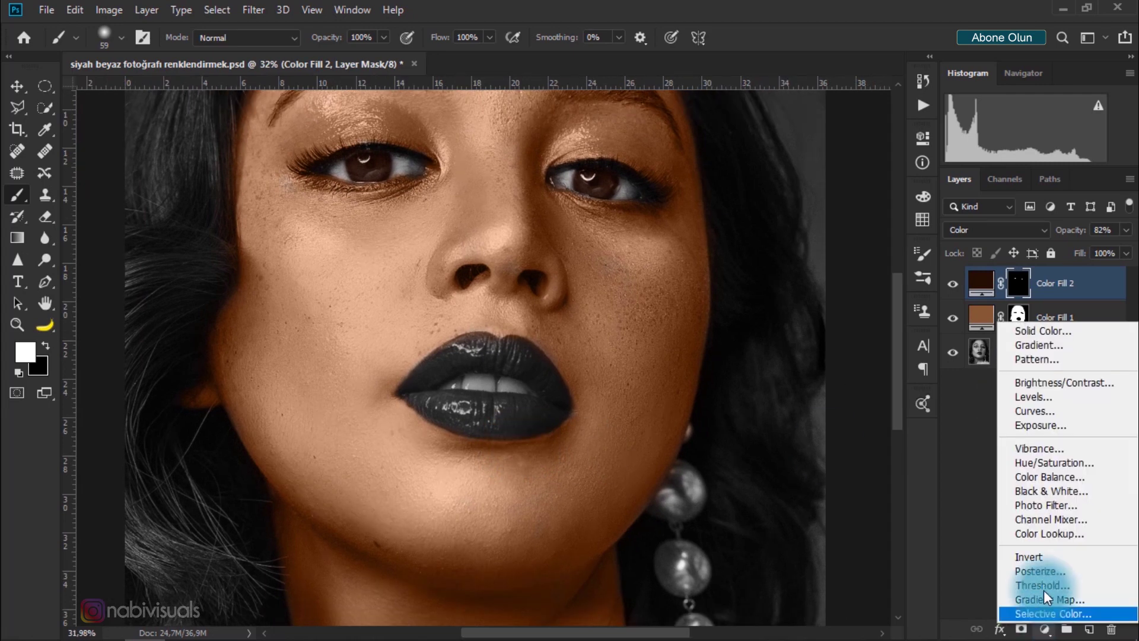
Add a dark red Solid Color fill layer, Color Fill 3, and invert its mask.
left_click(1048, 330)
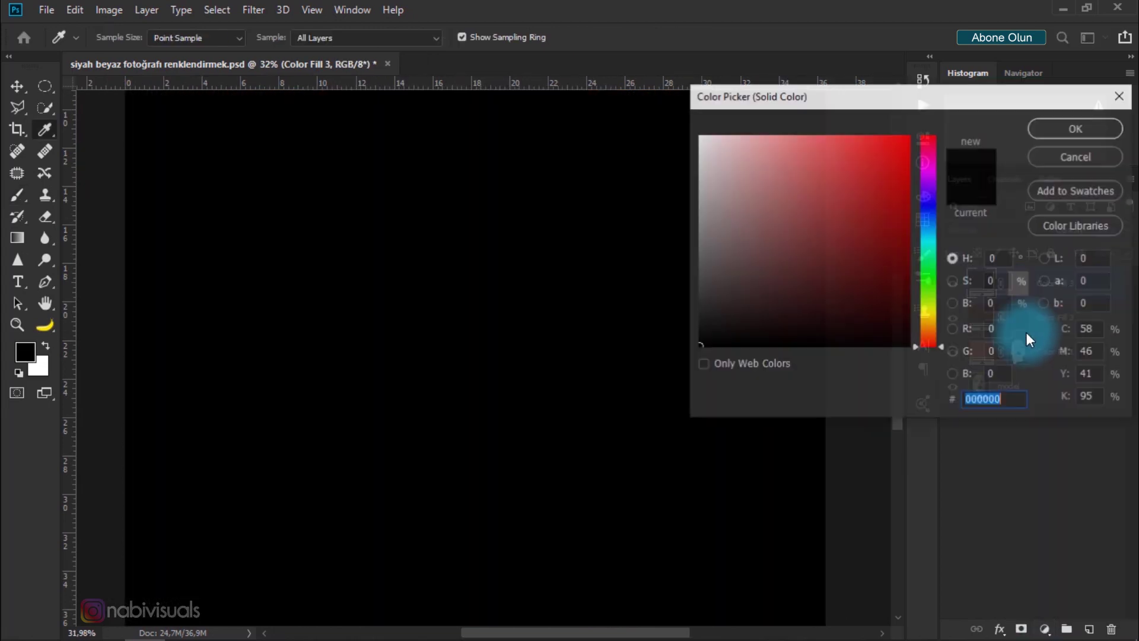
mouse_move(880, 272)
left_mouse_down()
mouse_move(909, 229)
mouse_move(906, 211)
mouse_move(906, 275)
mouse_move(910, 224)
mouse_move(892, 247)
mouse_move(915, 238)
left_mouse_up()
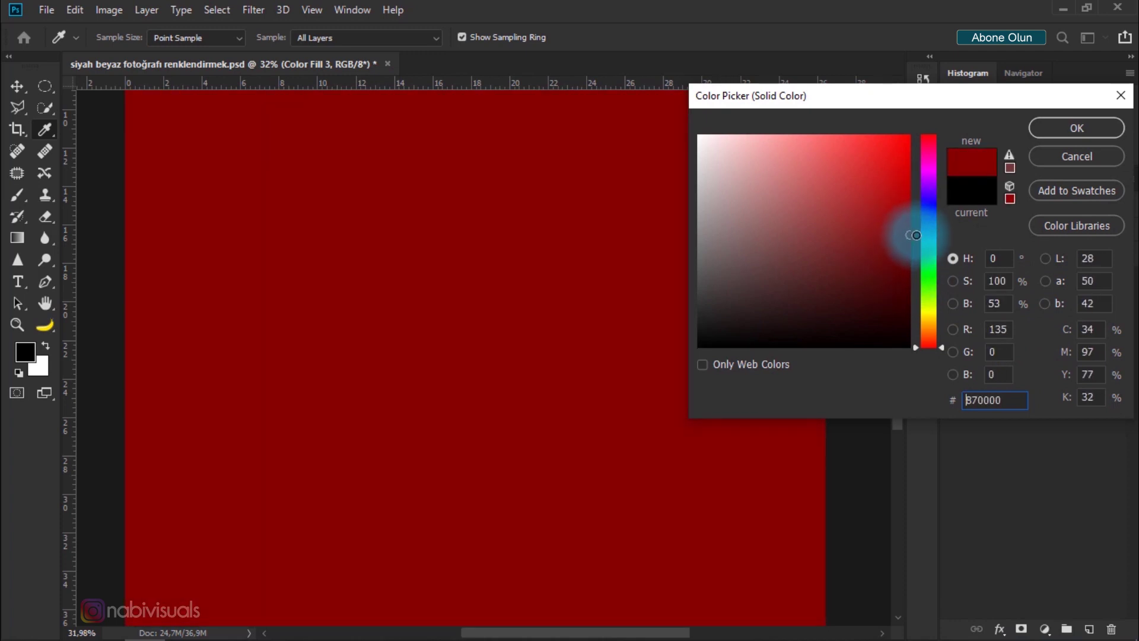
left_click(1074, 128)
key("b")
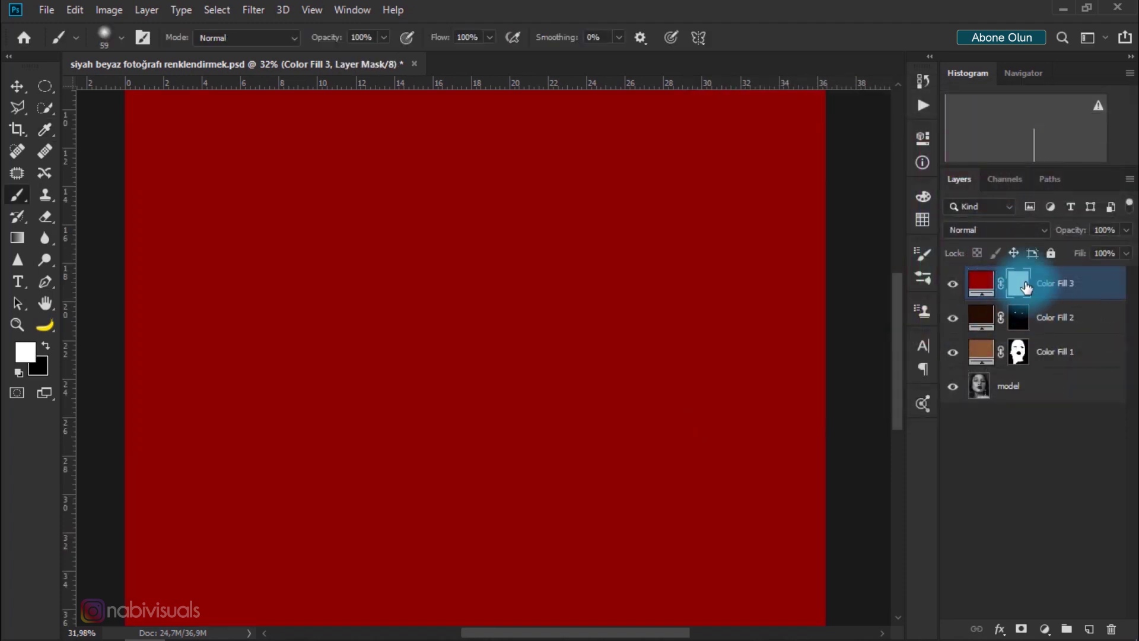
key("ctrl+i")
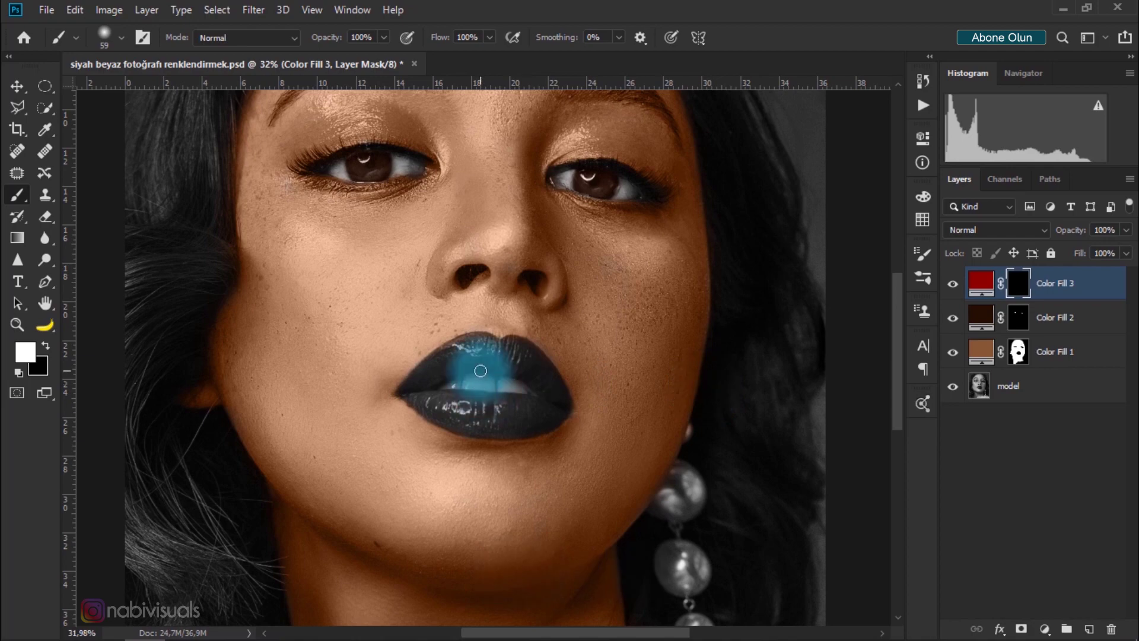
Set the red fill to Color blend mode and paint it across the upper and lower lips.
left_click_drag(452, 349, 521, 395)
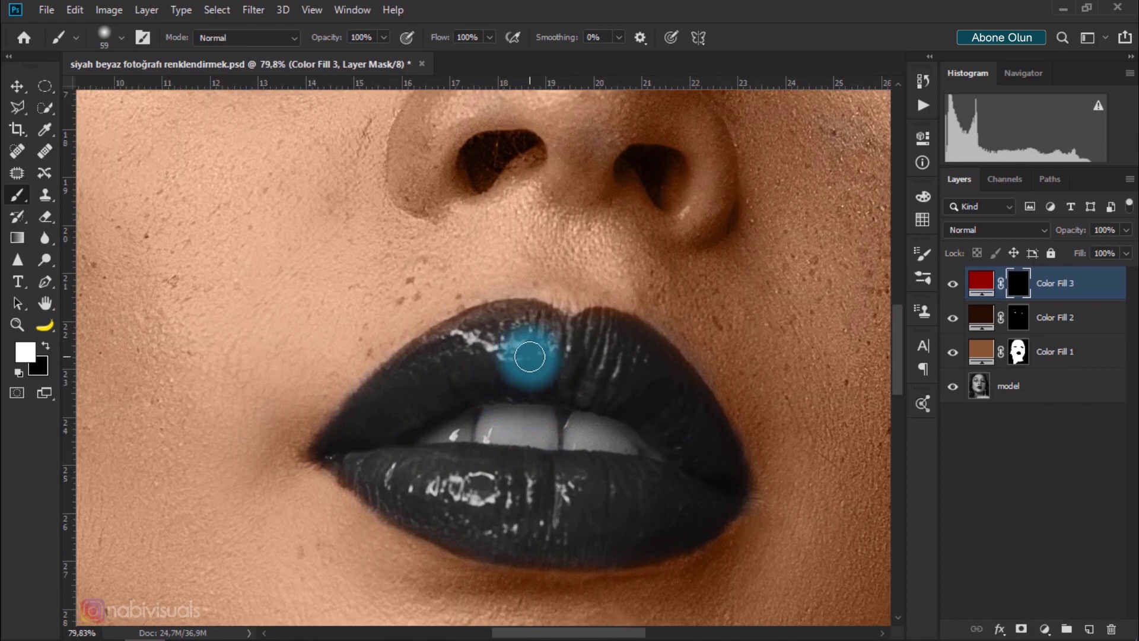
left_click(1019, 280)
left_click(1026, 231)
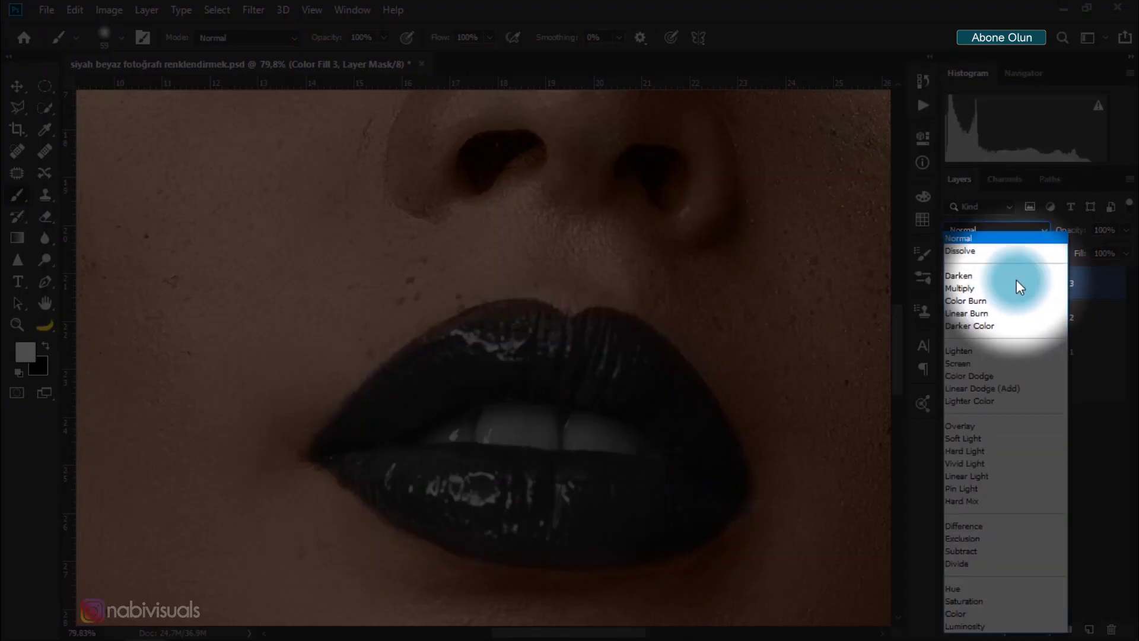
left_click(970, 611)
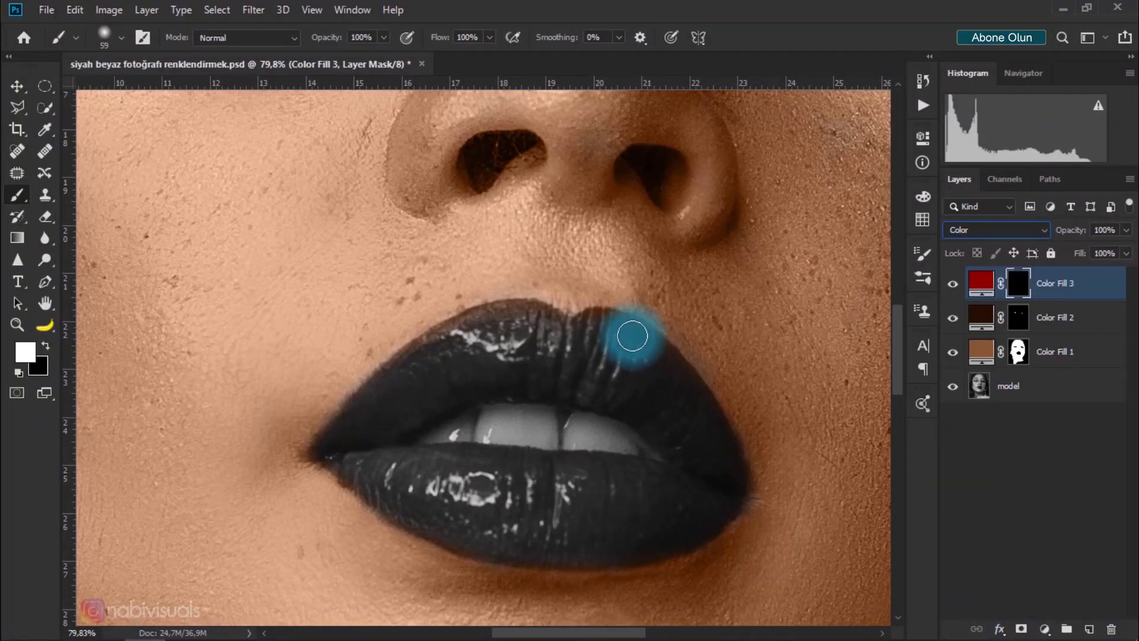
left_click_drag(554, 333, 495, 358)
mouse_move(465, 348)
left_mouse_down()
mouse_move(526, 328)
mouse_move(387, 394)
mouse_move(592, 338)
mouse_move(669, 395)
mouse_move(608, 379)
mouse_move(633, 397)
mouse_move(611, 478)
mouse_move(467, 470)
mouse_move(445, 437)
mouse_move(415, 465)
mouse_move(539, 473)
mouse_move(661, 509)
mouse_move(351, 463)
mouse_move(482, 534)
mouse_move(685, 527)
mouse_move(666, 534)
mouse_move(348, 435)
mouse_move(399, 374)
mouse_move(360, 421)
mouse_move(483, 320)
mouse_move(600, 326)
mouse_move(674, 382)
mouse_move(725, 465)
left_mouse_up()
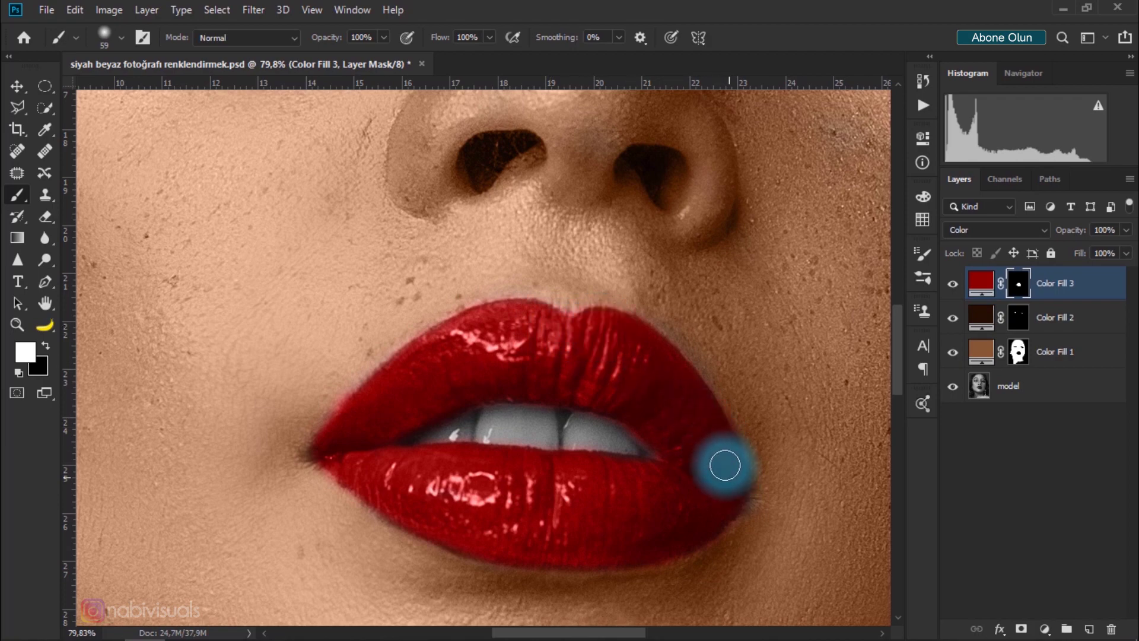
mouse_move(705, 336)
left_mouse_down()
mouse_move(666, 316)
mouse_move(618, 315)
left_mouse_up()
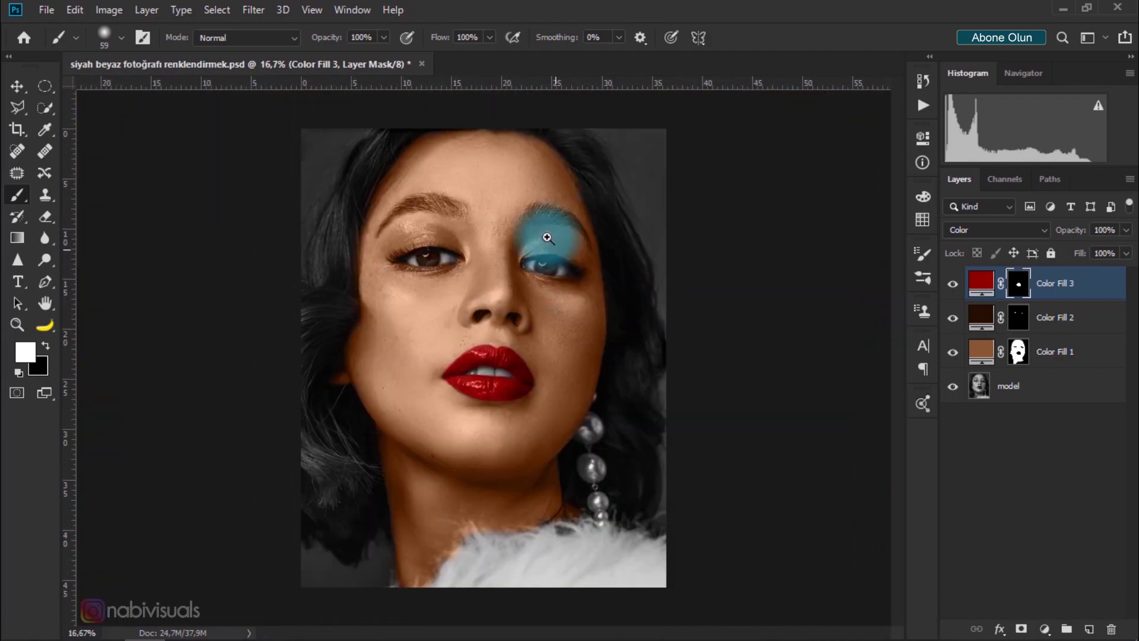
mouse_move(547, 237)
left_mouse_down()
mouse_move(565, 254)
mouse_move(559, 292)
left_mouse_up()
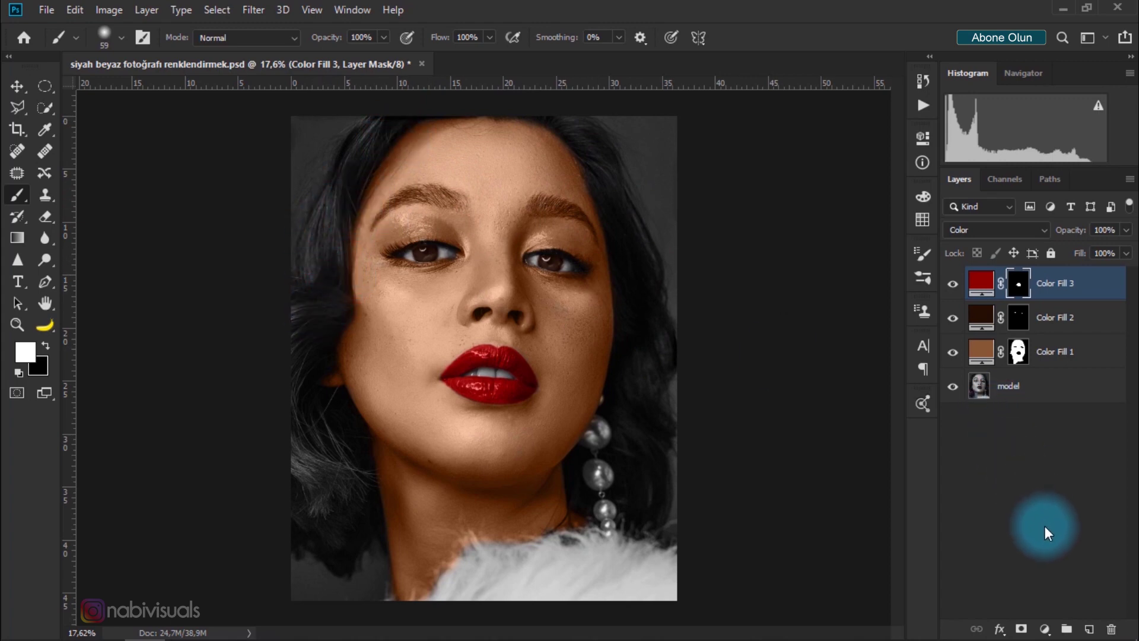
Add a near-black red Solid Color fill layer, Color Fill 4, and invert its mask.
left_click(1050, 630)
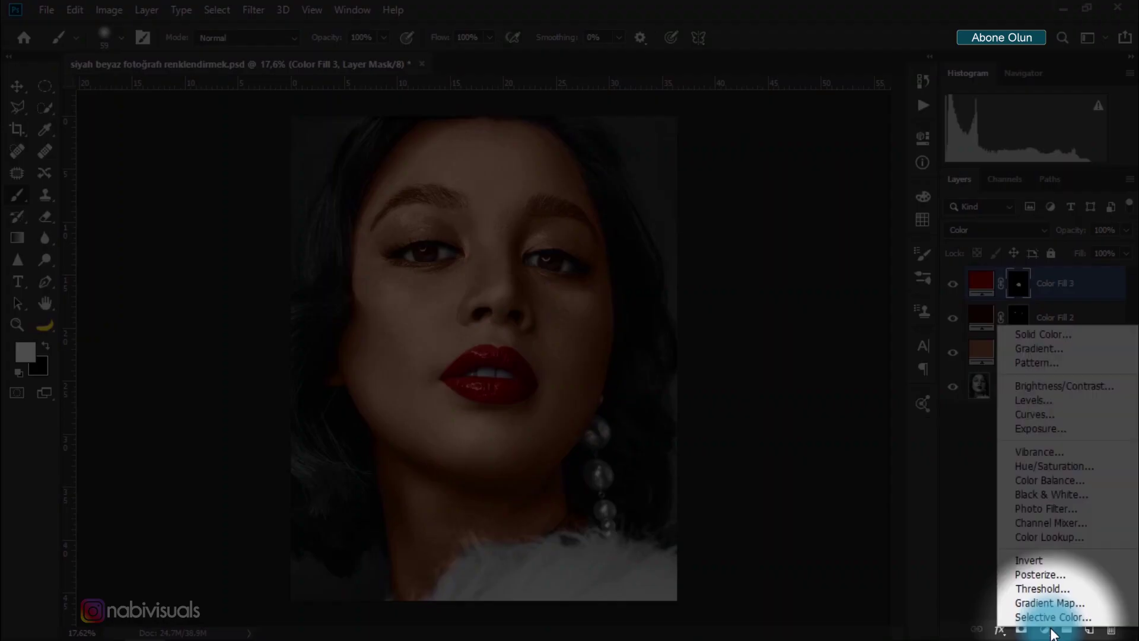
left_click(1058, 334)
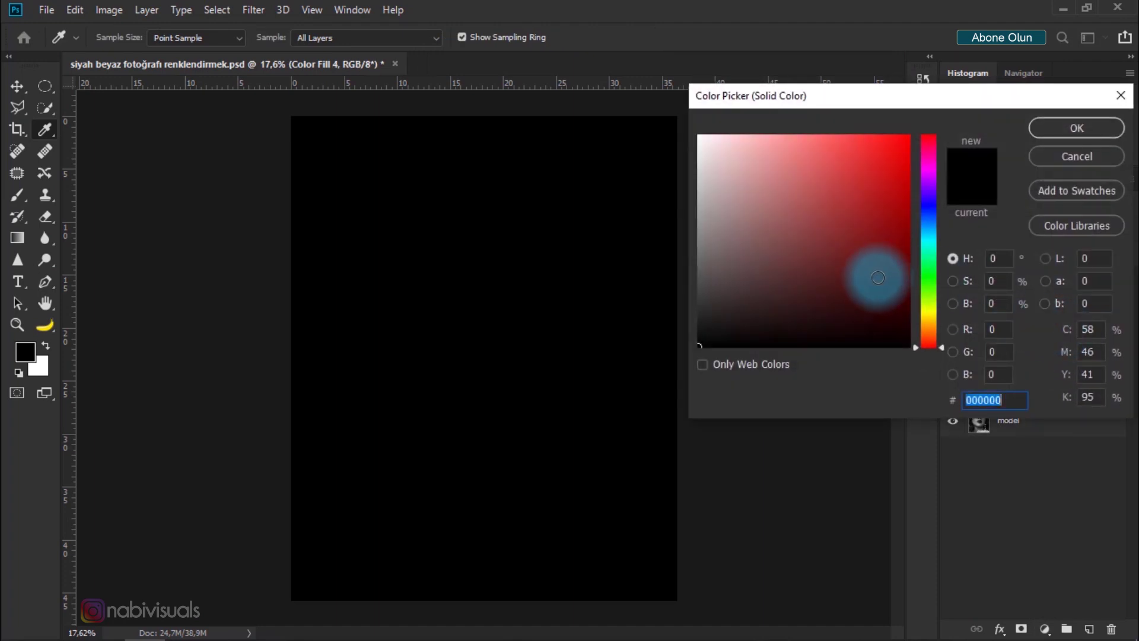
left_click(853, 188)
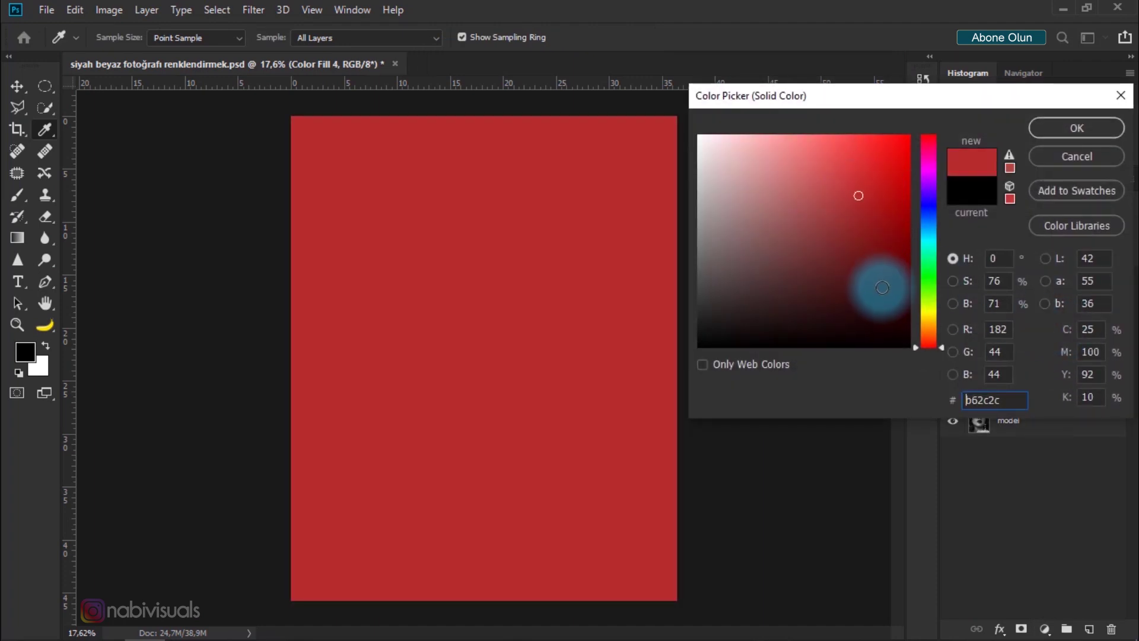
left_click(857, 272)
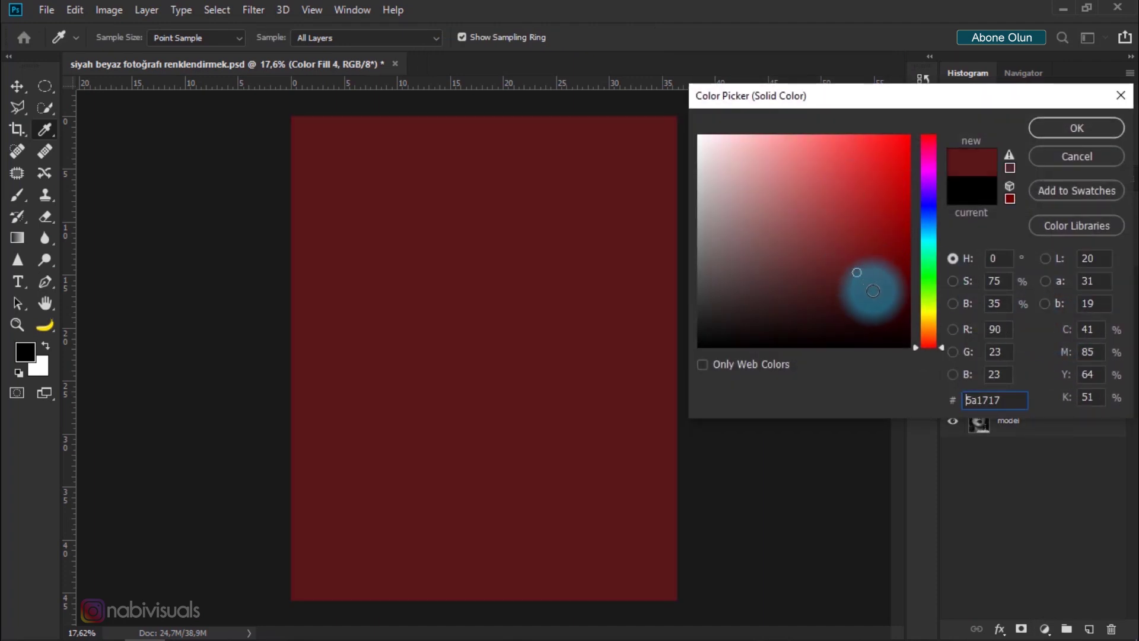
left_click(890, 328)
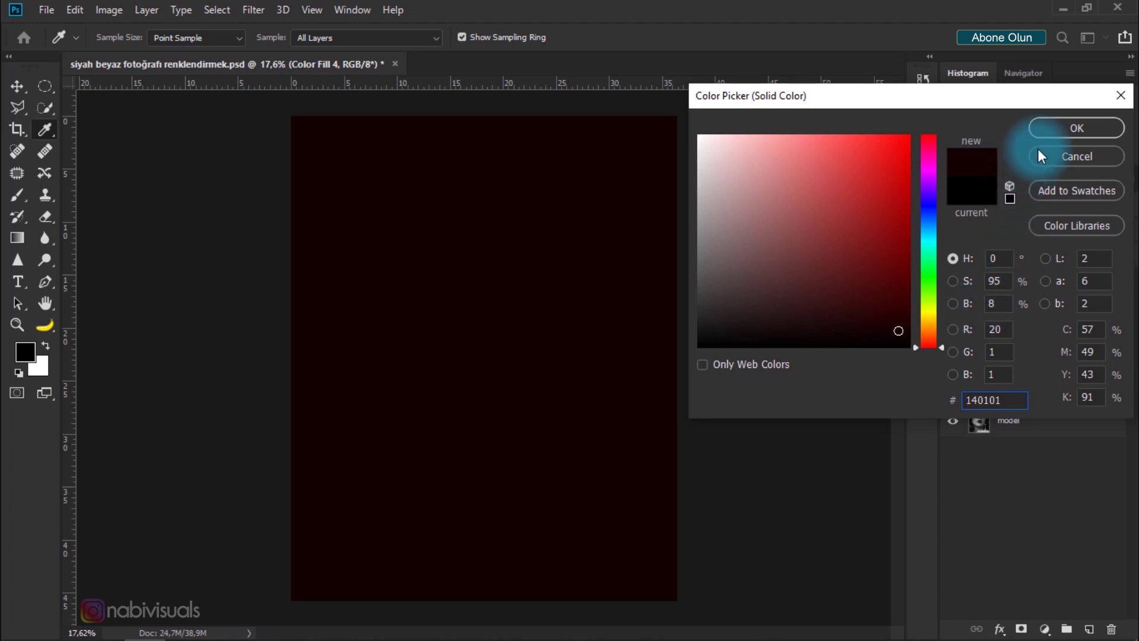
left_click(1054, 130)
left_click(1018, 285)
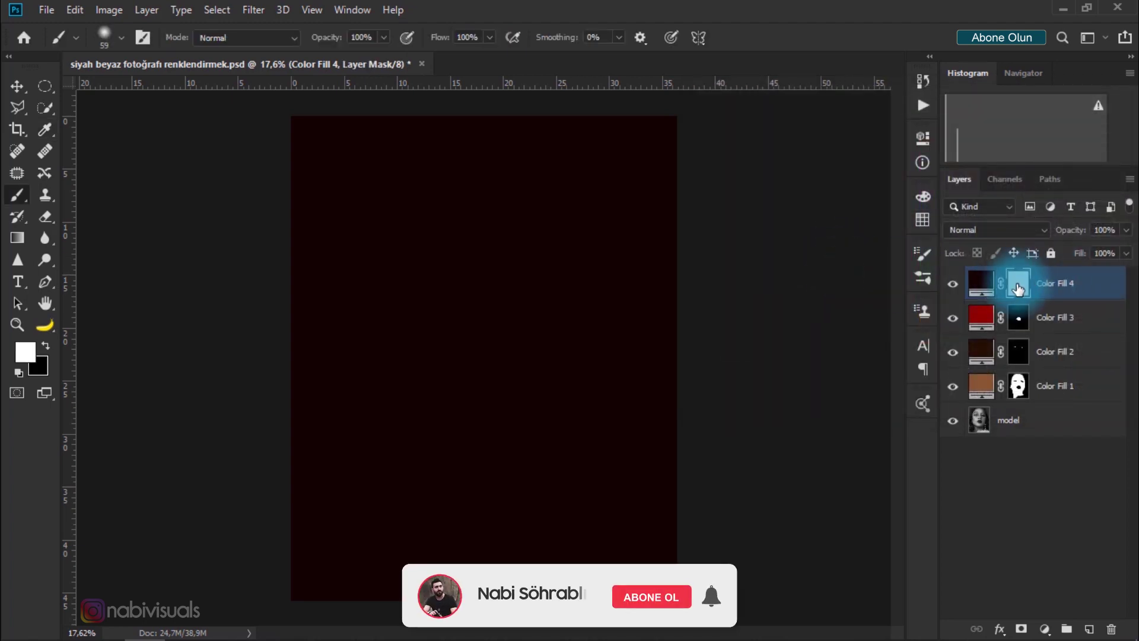
key("ctrl+i")
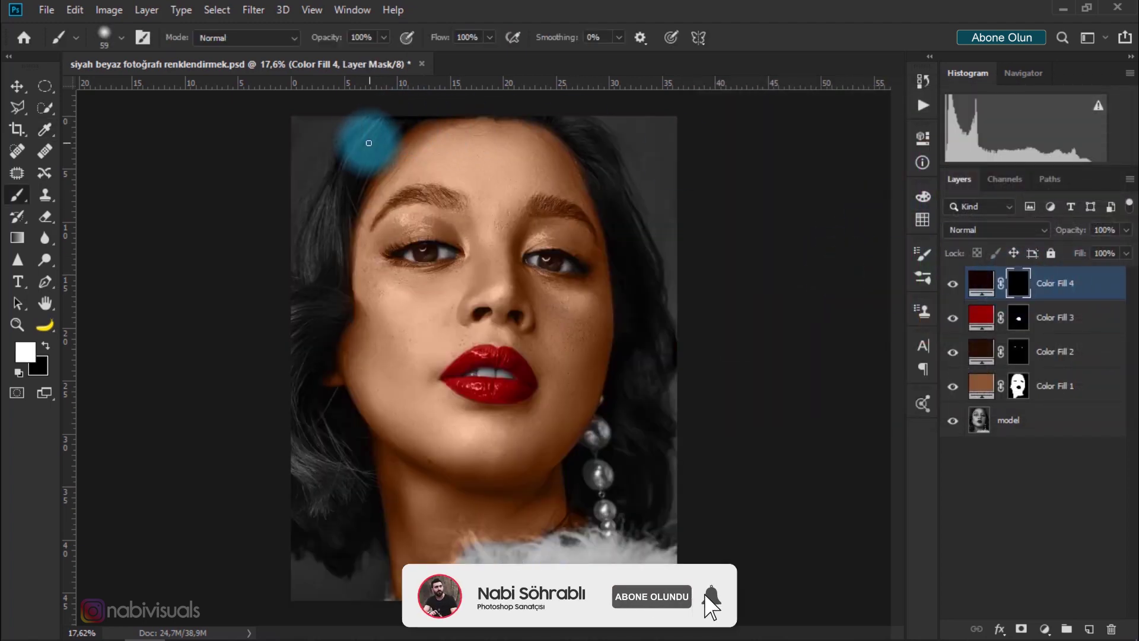
Set the brush to 228 px and switch Color Fill 4 to Color blend mode.
scroll(368, 147, "up", 1)
scroll(368, 147, "up", 1)
scroll(376, 168, "up", 1)
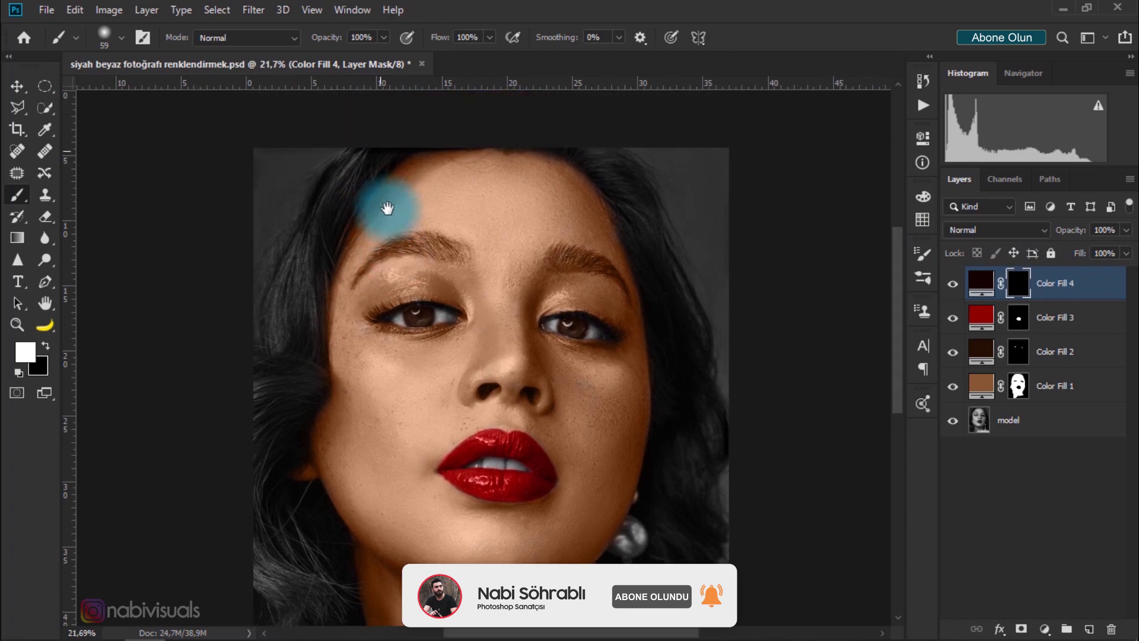
scroll(372, 178, "up", 1)
right_click(362, 185)
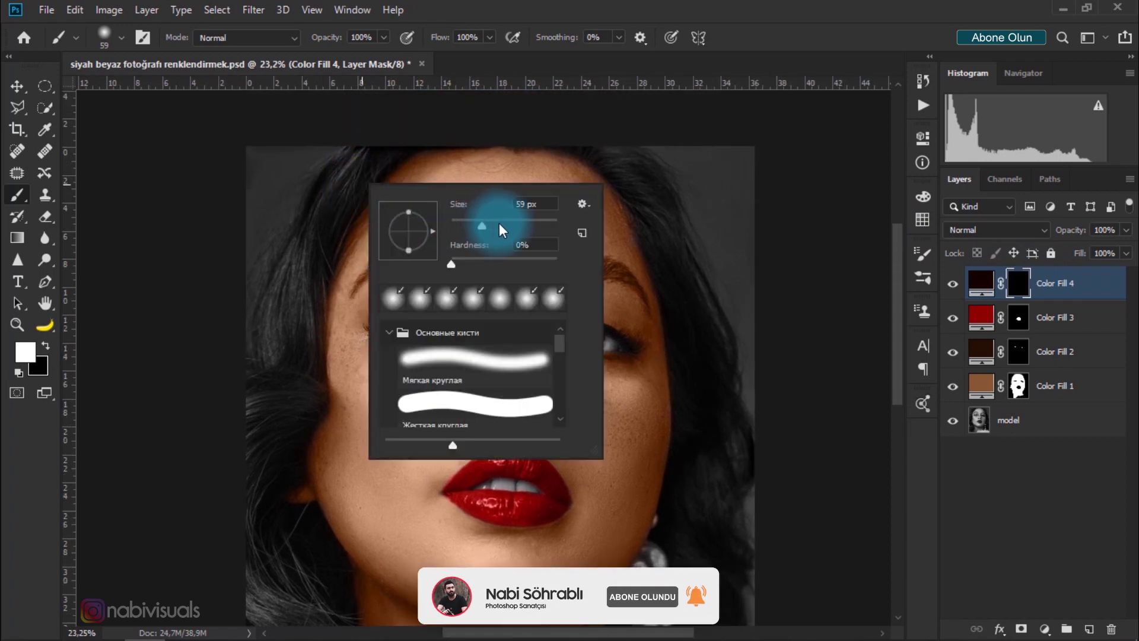
left_click_drag(538, 228, 468, 224)
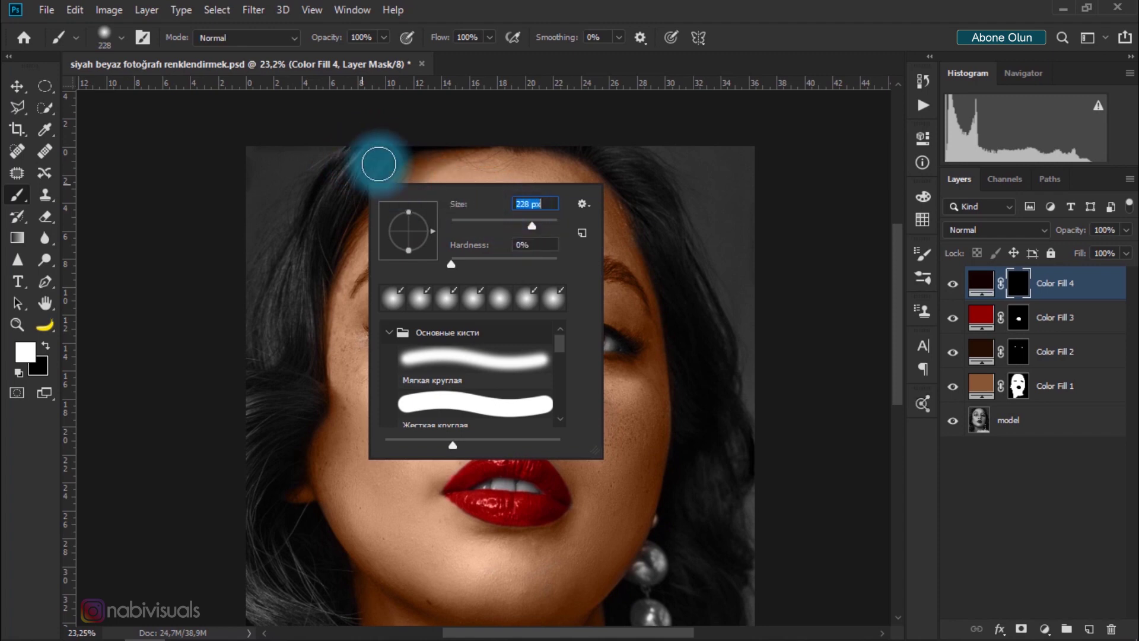
mouse_move(369, 171)
left_mouse_down()
mouse_move(345, 189)
mouse_move(399, 127)
mouse_move(363, 150)
left_mouse_up()
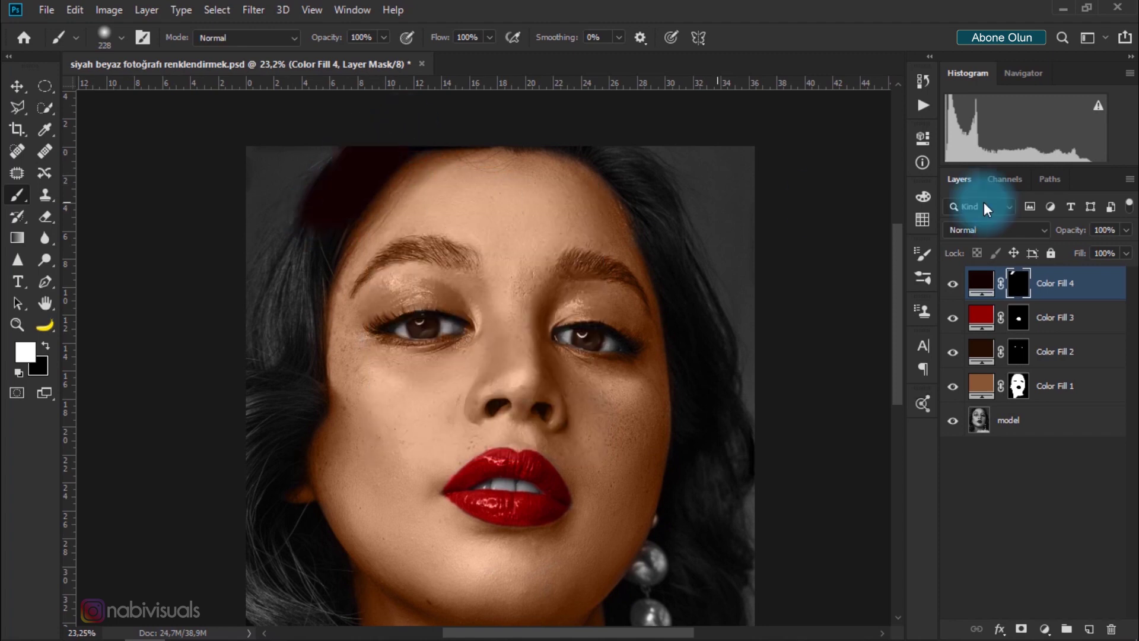
left_click(1039, 230)
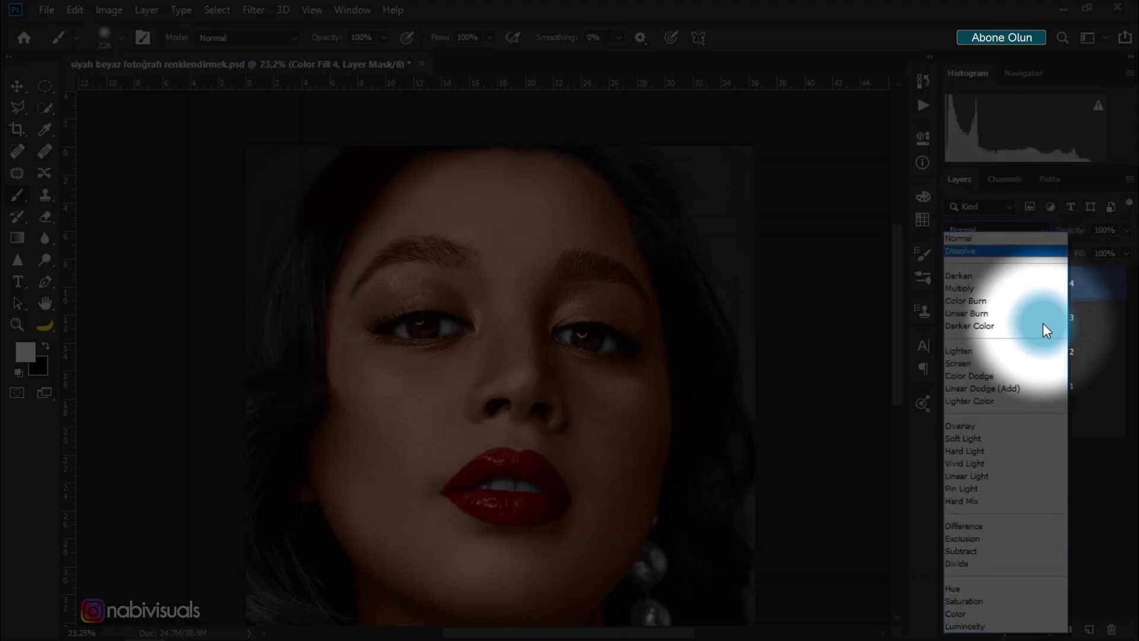
left_click(973, 614)
Paint the dark red-brown over the upper-left and lower-left hair.
mouse_move(318, 178)
left_mouse_down()
mouse_move(310, 198)
mouse_move(328, 181)
mouse_move(247, 340)
mouse_move(244, 323)
mouse_move(313, 234)
mouse_move(257, 449)
left_mouse_up()
scroll(246, 491, "down", 3)
left_click_drag(300, 374, 229, 484)
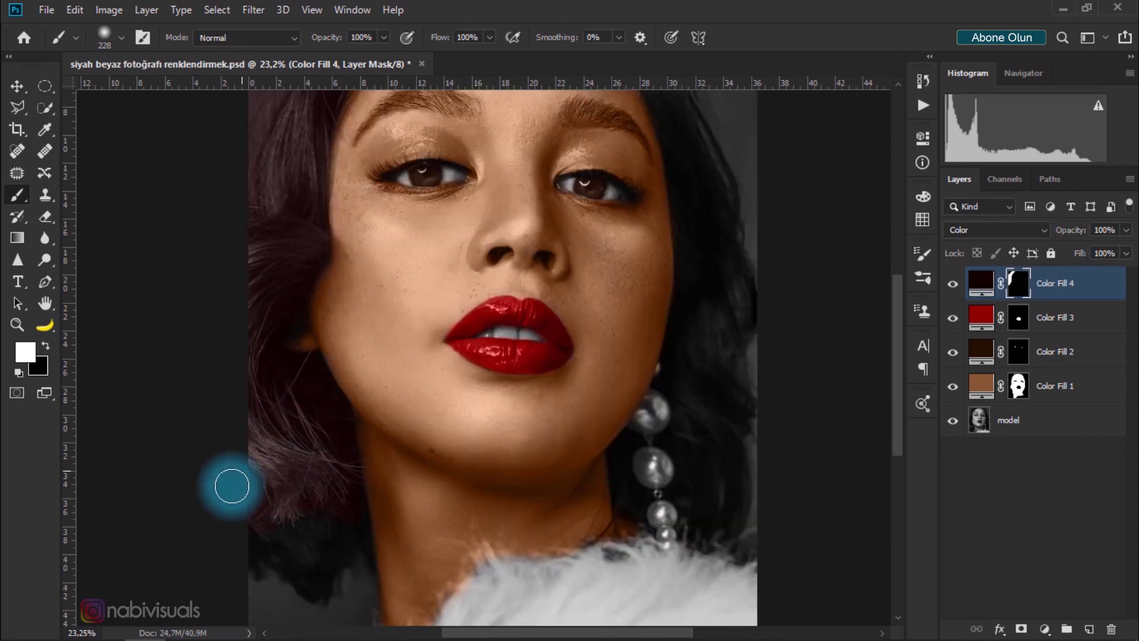
scroll(229, 483, "down", 2)
scroll(305, 407, "down", 2)
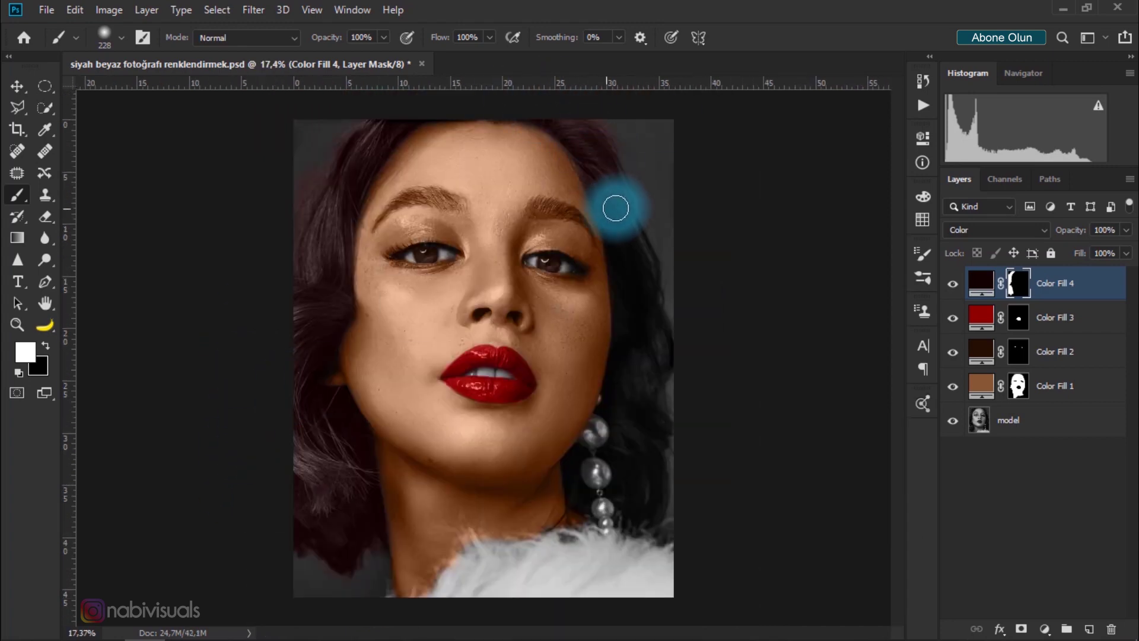
scroll(643, 412, "up", 3)
Reduce the brush to 56 px and paint the hair beside the earring.
right_click(551, 380)
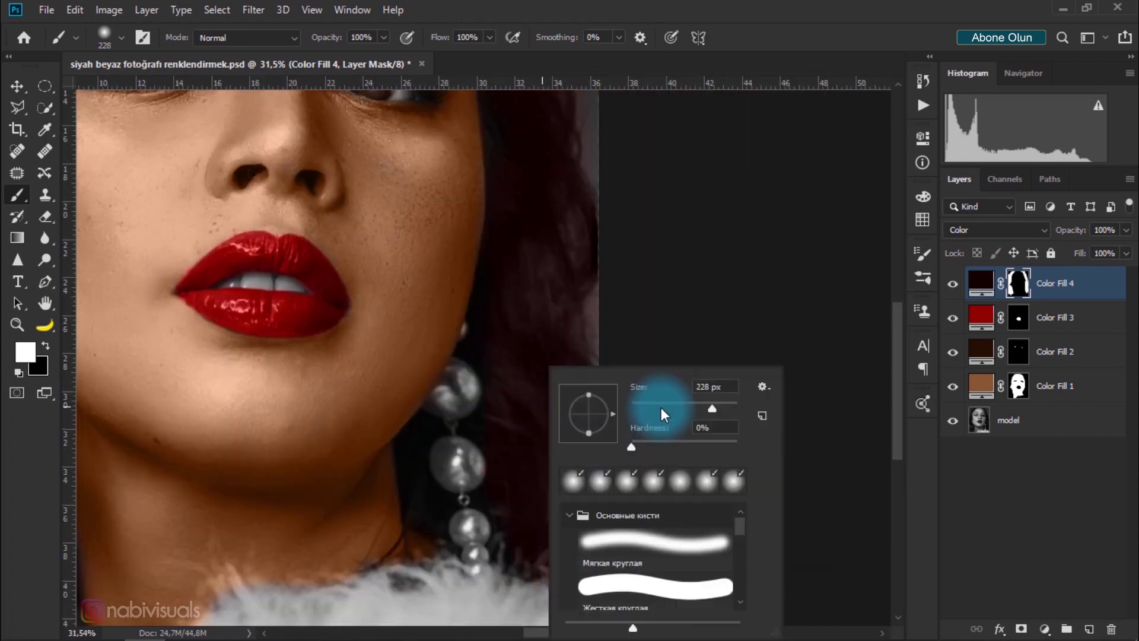
left_click_drag(640, 387, 593, 387)
key("Return")
mouse_move(466, 349)
left_mouse_down()
mouse_move(407, 432)
mouse_move(498, 552)
mouse_move(483, 407)
mouse_move(516, 293)
left_mouse_up()
scroll(310, 397, "down", 3)
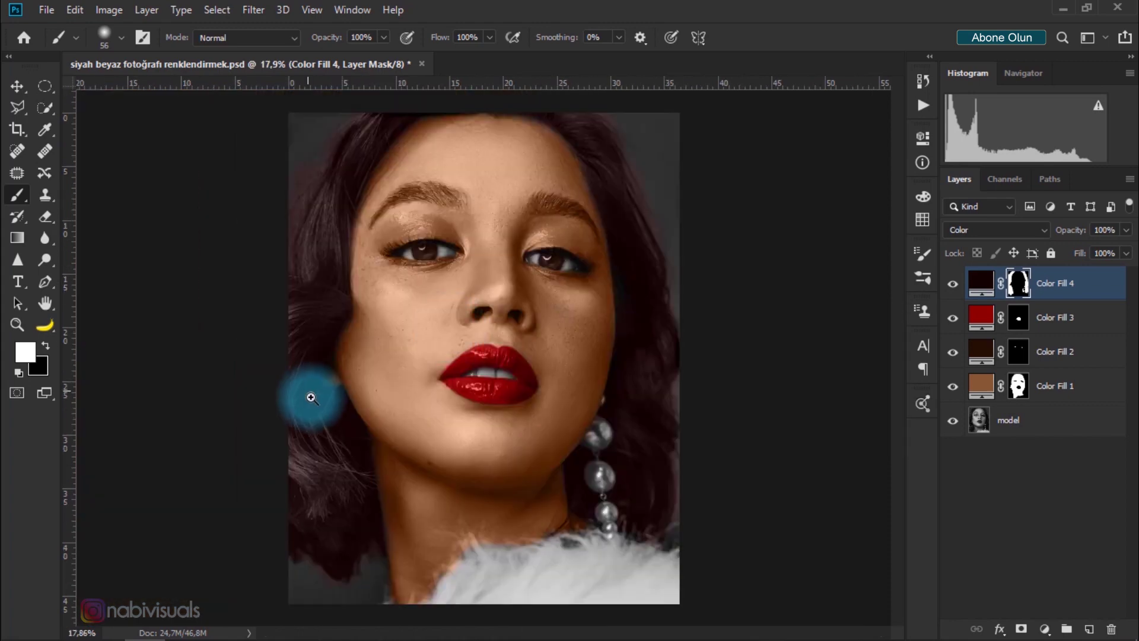
scroll(271, 492, "up", 5)
scroll(271, 492, "down", 2)
scroll(297, 590, "down", 3)
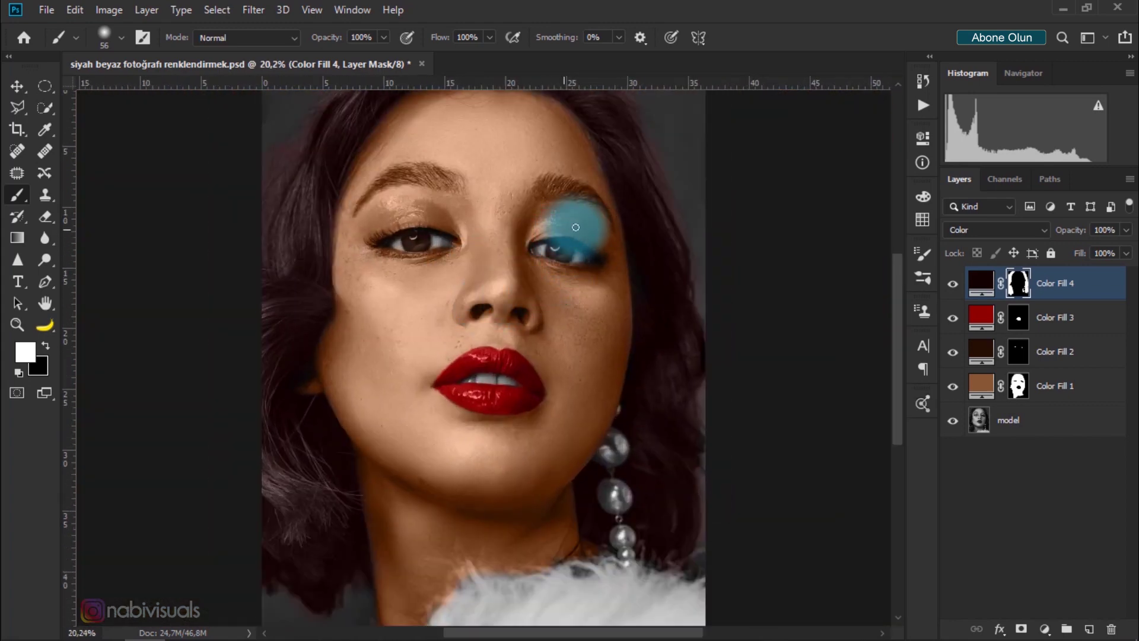
scroll(573, 188, "down", 2)
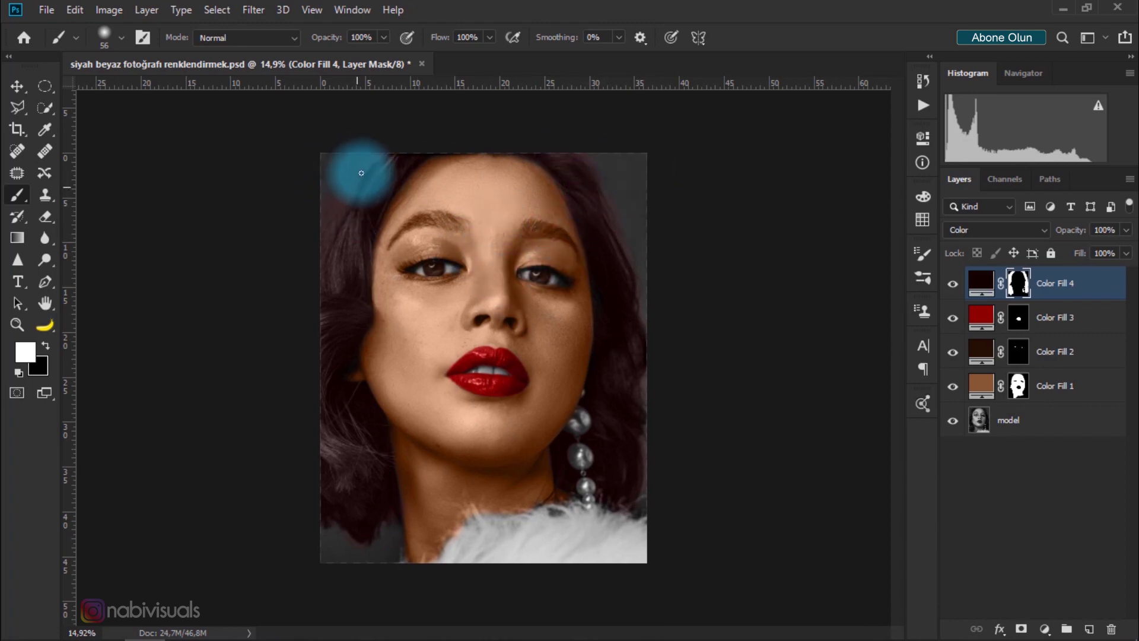
Add a red Solid Color fill layer, Color Fill 5, and invert its mask.
left_click(1048, 630)
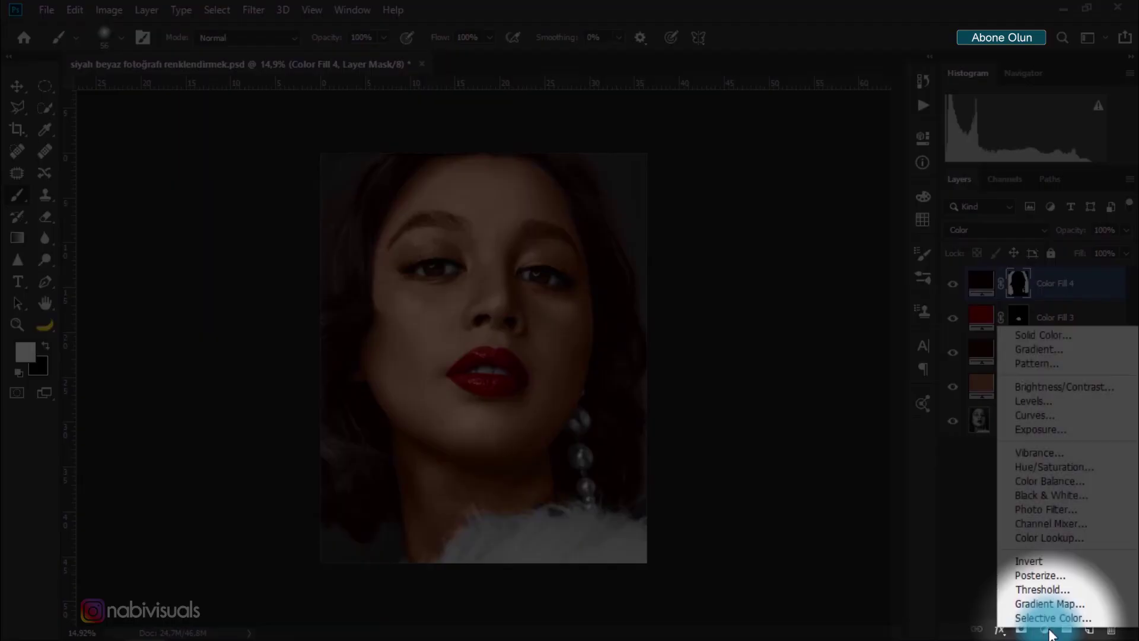
left_click(1048, 332)
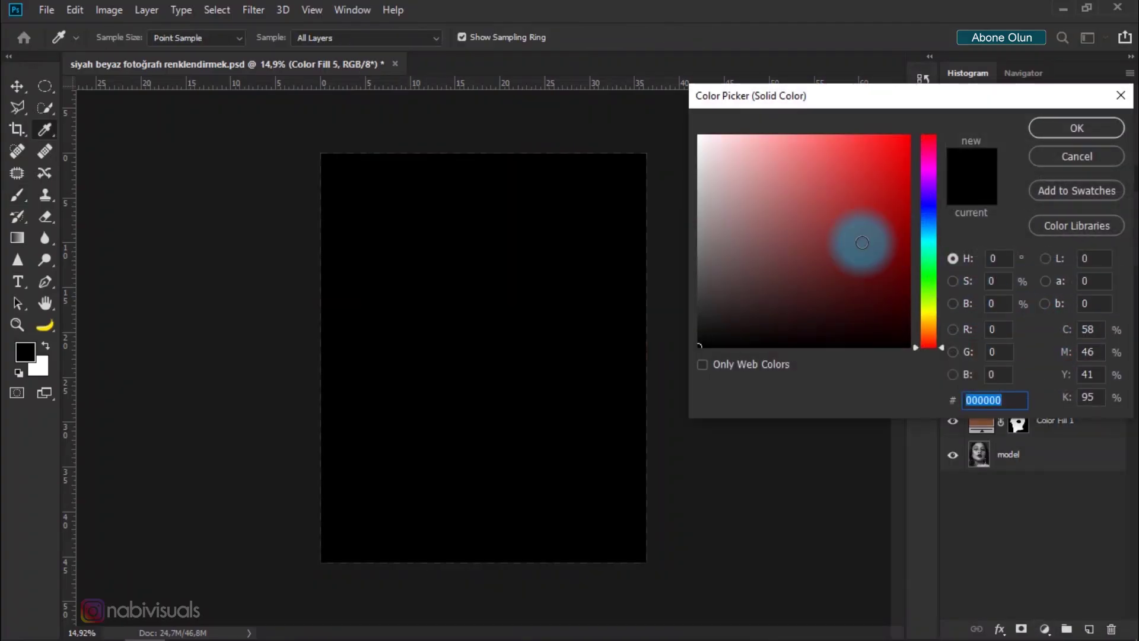
mouse_move(860, 237)
left_mouse_down()
mouse_move(910, 229)
mouse_move(905, 275)
mouse_move(913, 239)
mouse_move(940, 229)
left_mouse_up()
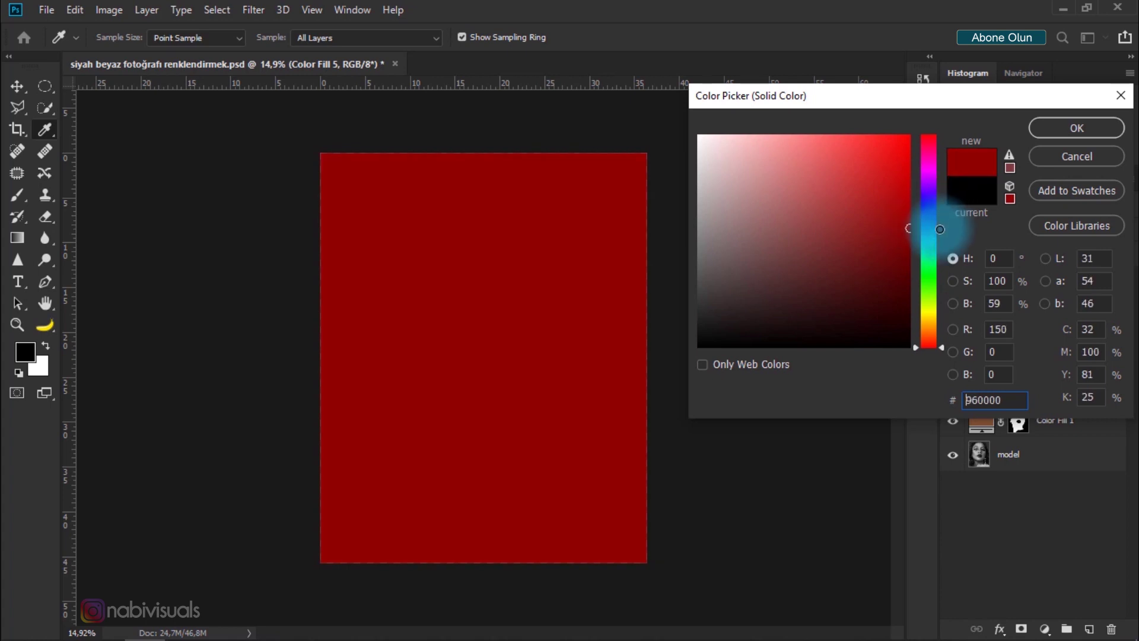
left_click(1086, 132)
key("ctrl+i")
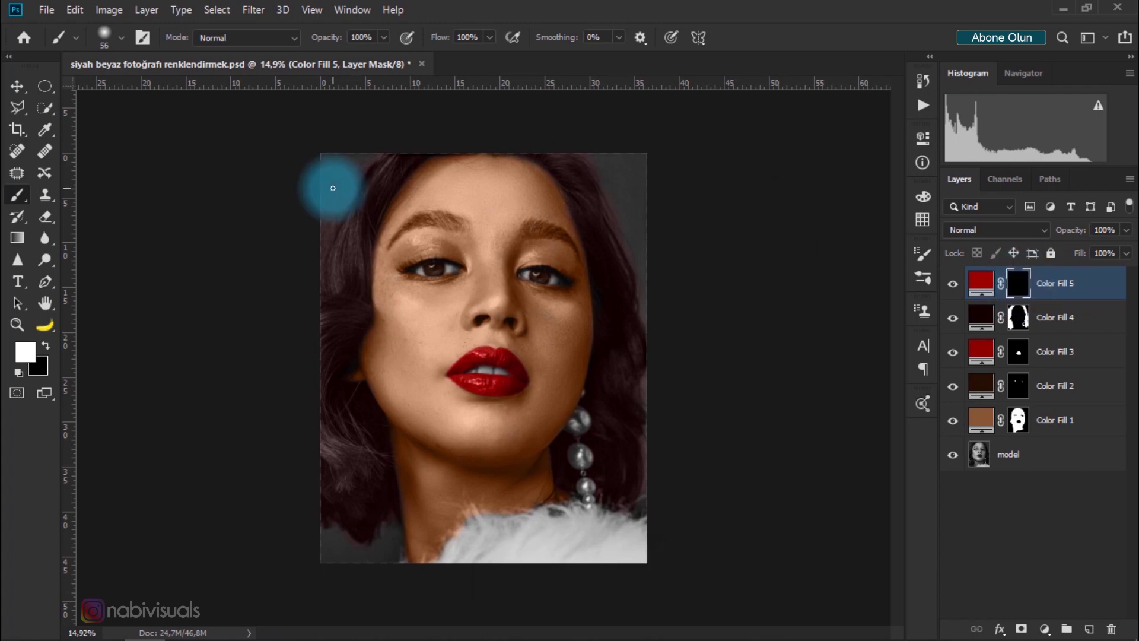
Set Color blend mode and paint red over the background with a 385 px brush.
right_click(345, 174)
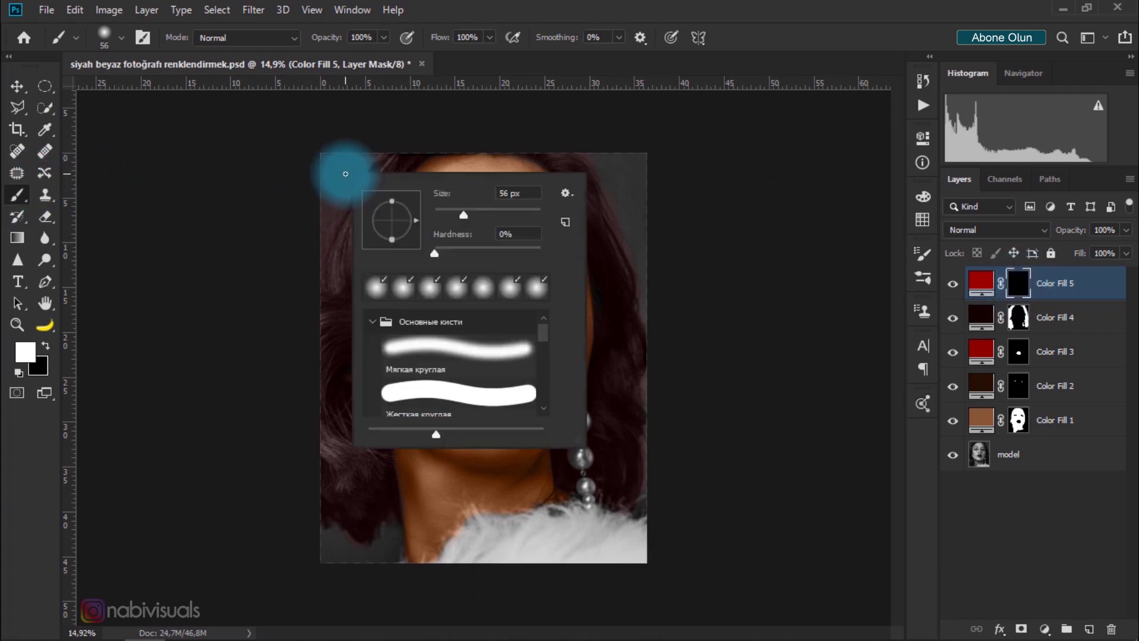
left_click_drag(510, 218, 524, 215)
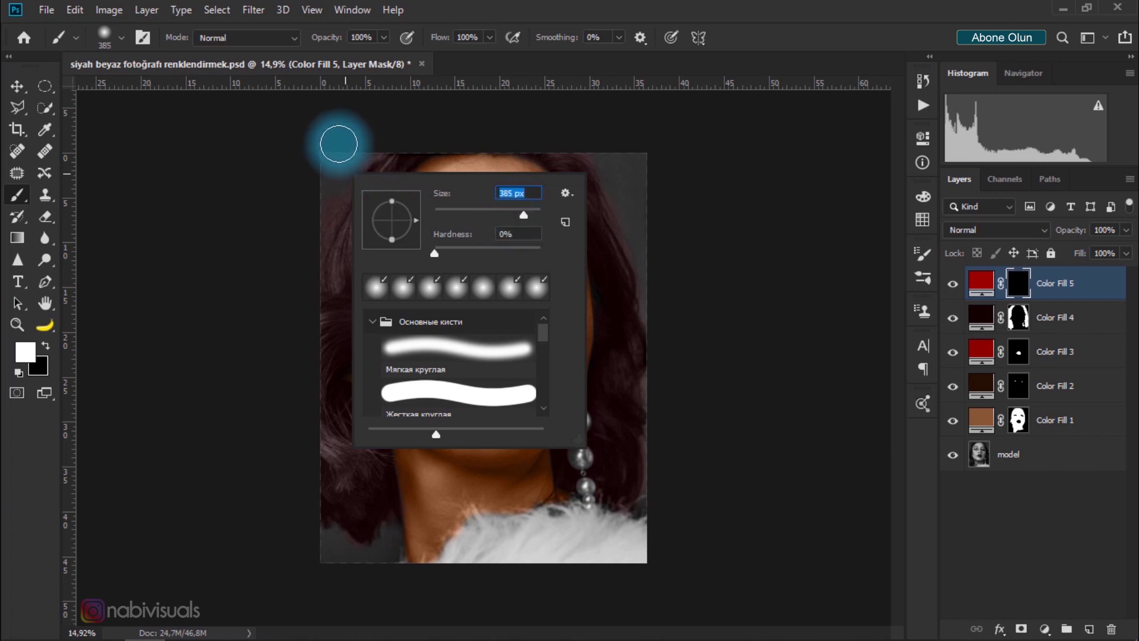
left_click(1006, 229)
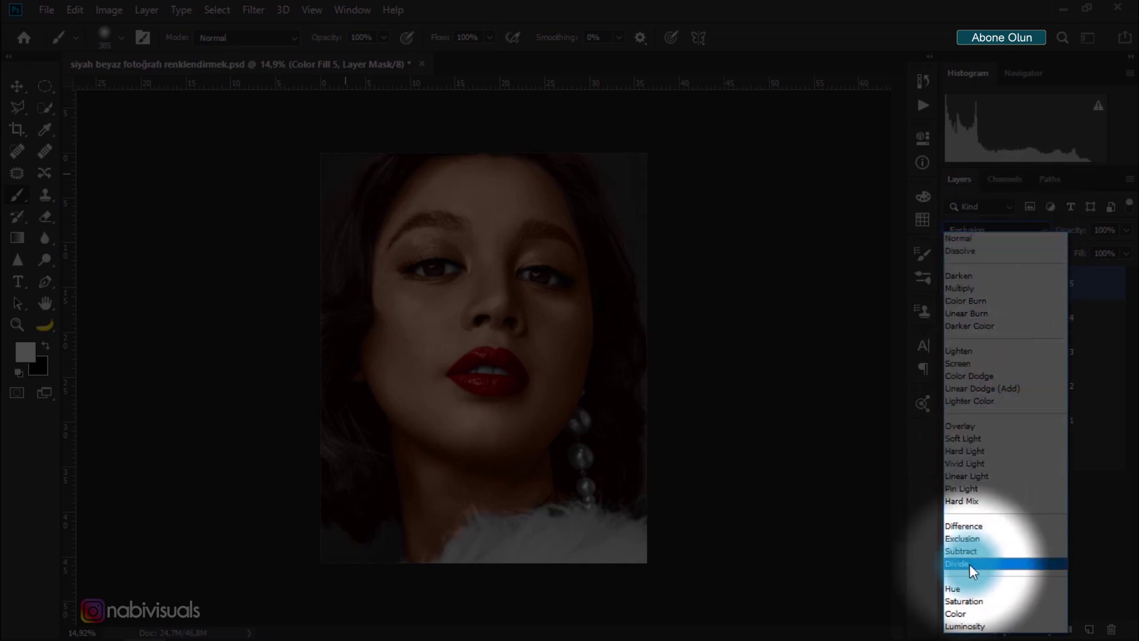
left_click(962, 612)
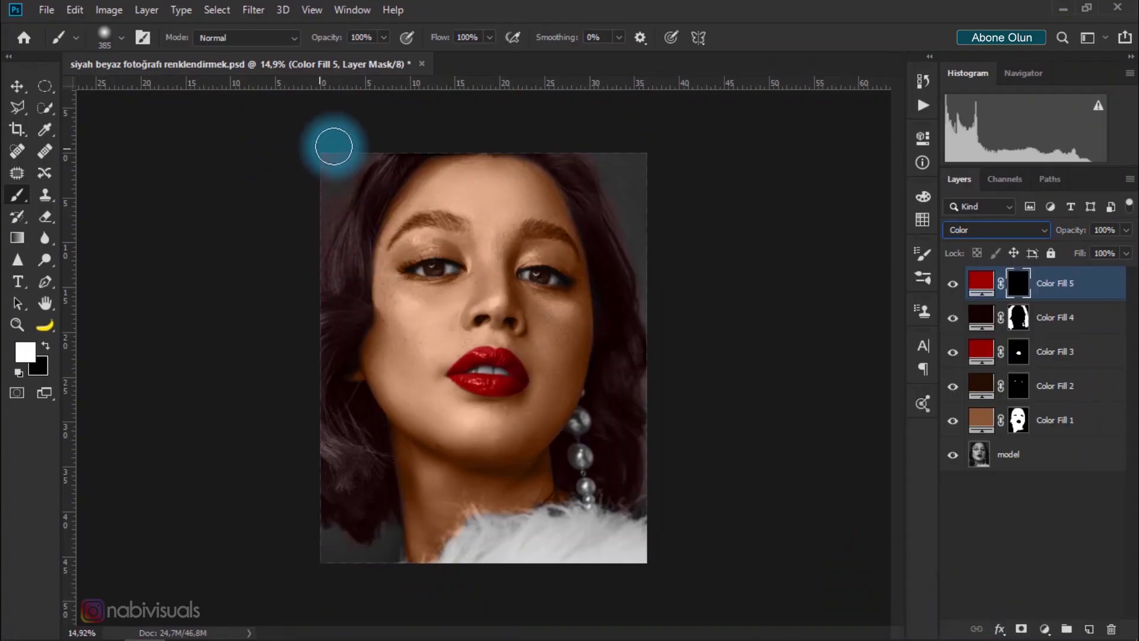
mouse_move(334, 146)
left_mouse_down()
mouse_move(297, 183)
mouse_move(361, 117)
mouse_move(320, 158)
mouse_move(313, 203)
mouse_move(284, 158)
left_mouse_up()
mouse_move(641, 171)
left_mouse_down()
mouse_move(616, 176)
mouse_move(656, 270)
mouse_move(669, 191)
left_mouse_up()
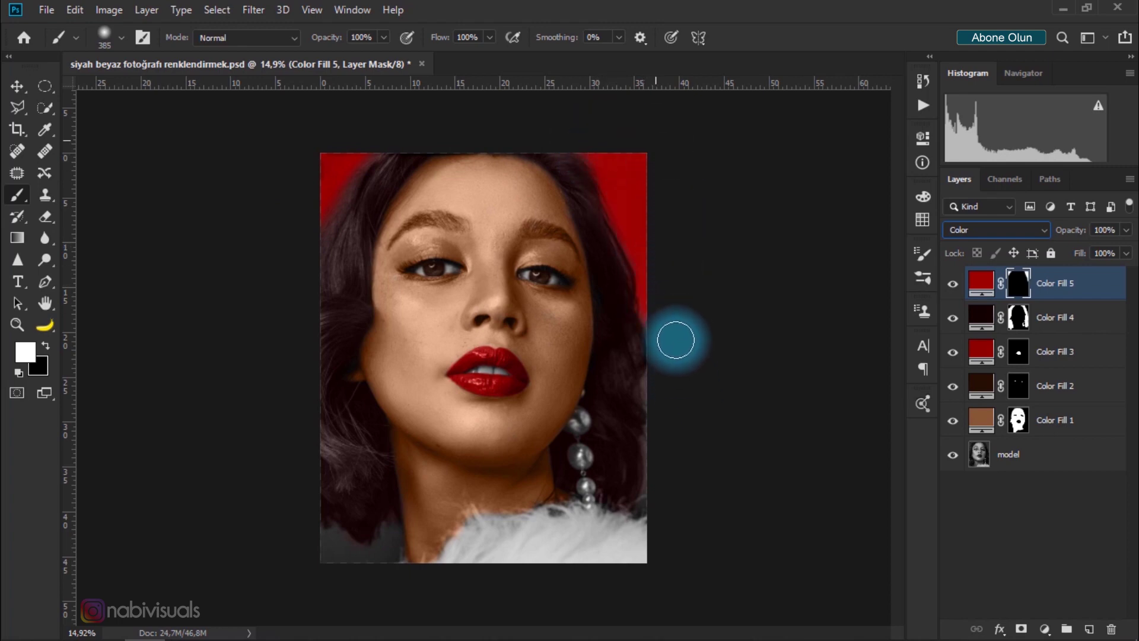
mouse_move(676, 336)
left_mouse_down()
mouse_move(653, 394)
mouse_move(666, 379)
mouse_move(660, 495)
left_mouse_up()
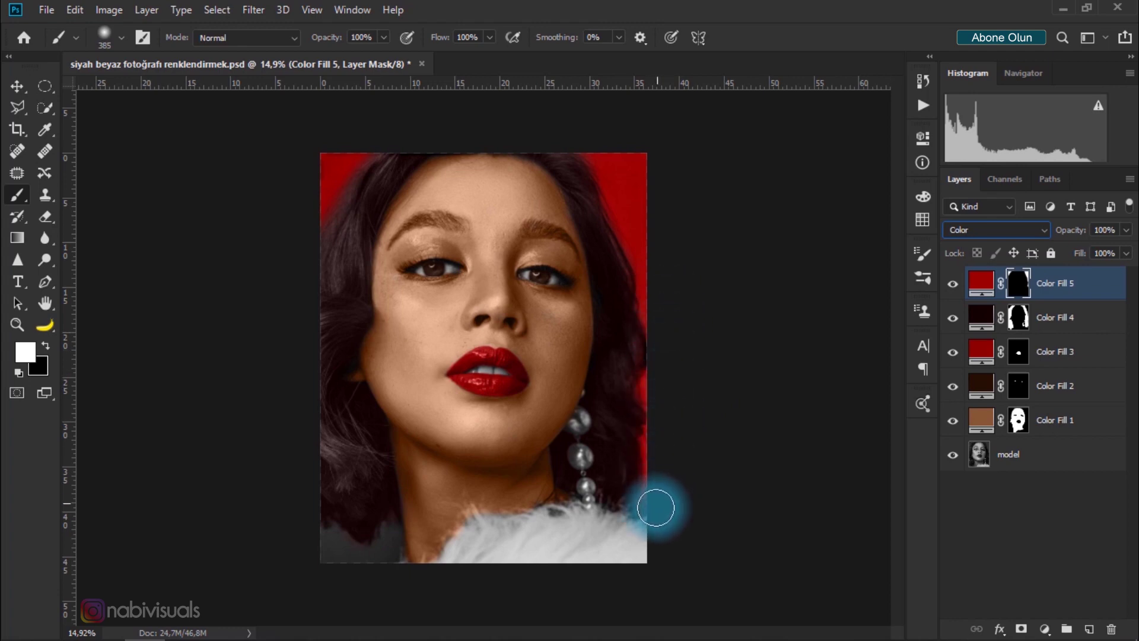
mouse_move(313, 542)
left_mouse_down()
mouse_move(305, 560)
mouse_move(333, 557)
mouse_move(343, 571)
left_mouse_up()
With a 120 px brush, touch up the red near the bottom-left fur.
right_click(364, 568)
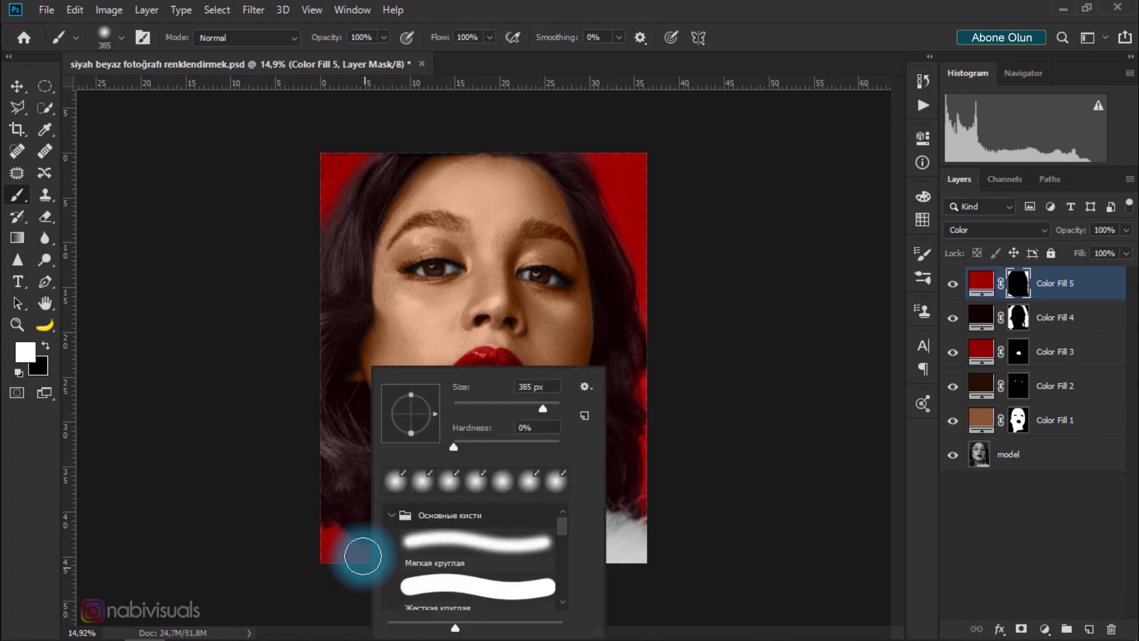
left_click_drag(519, 407, 511, 409)
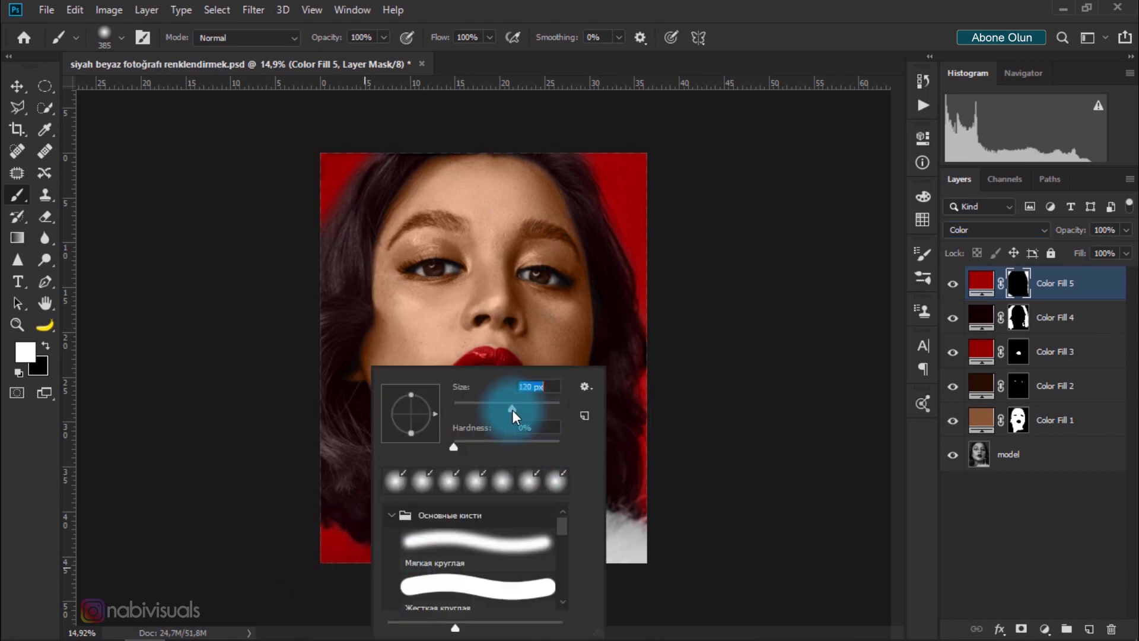
left_click(370, 535)
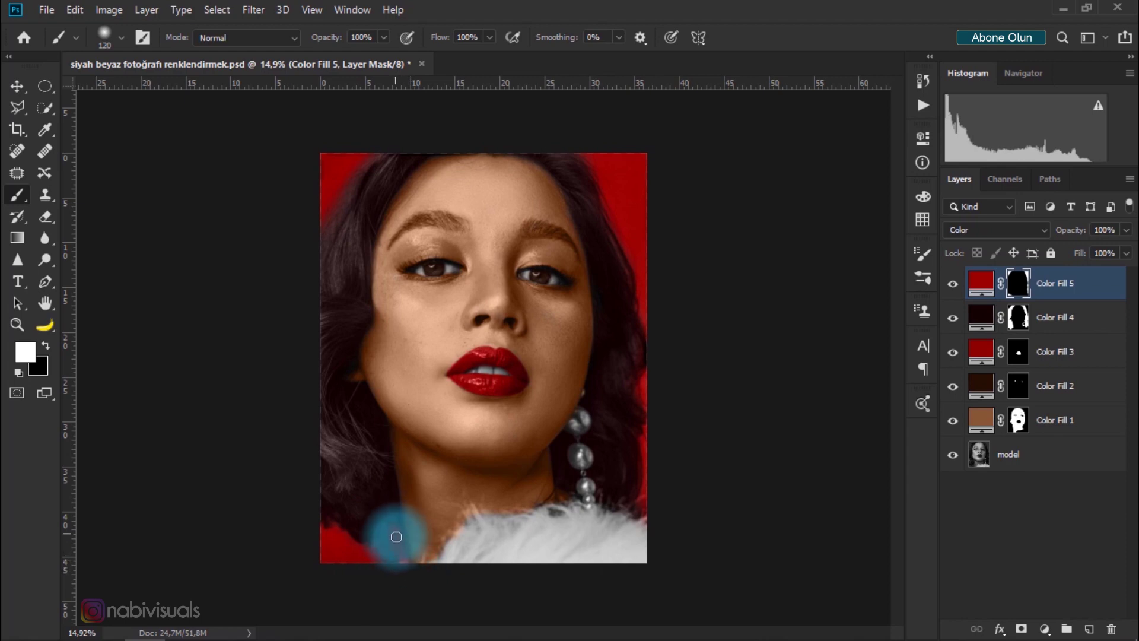
left_click_drag(383, 531, 397, 558)
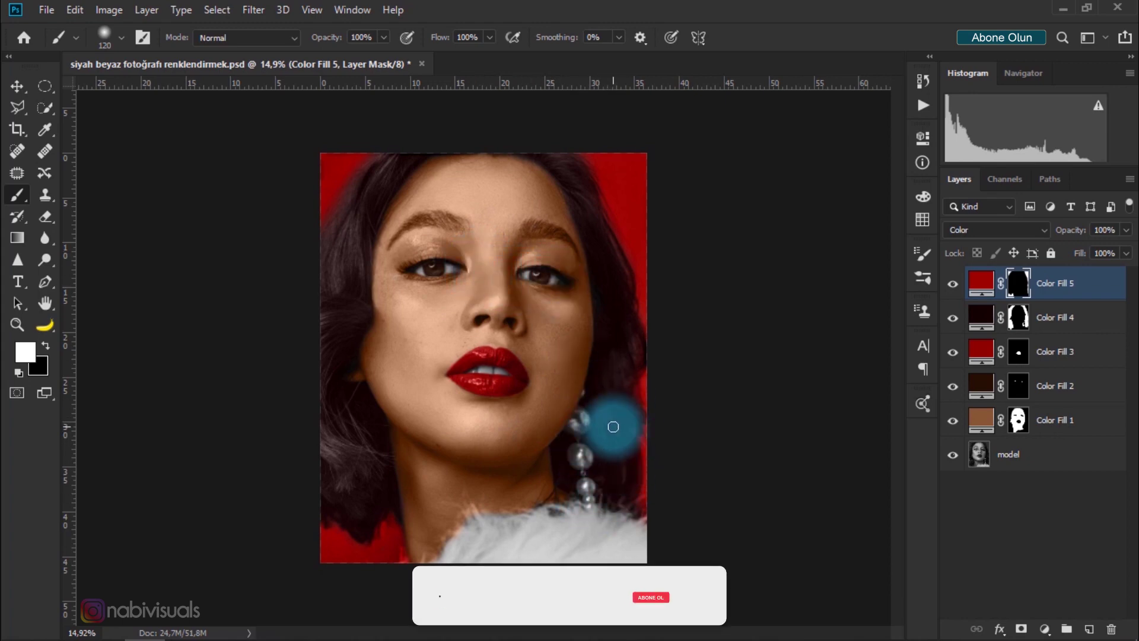
mouse_move(641, 437)
left_mouse_down()
mouse_move(686, 458)
mouse_move(445, 294)
left_mouse_up()
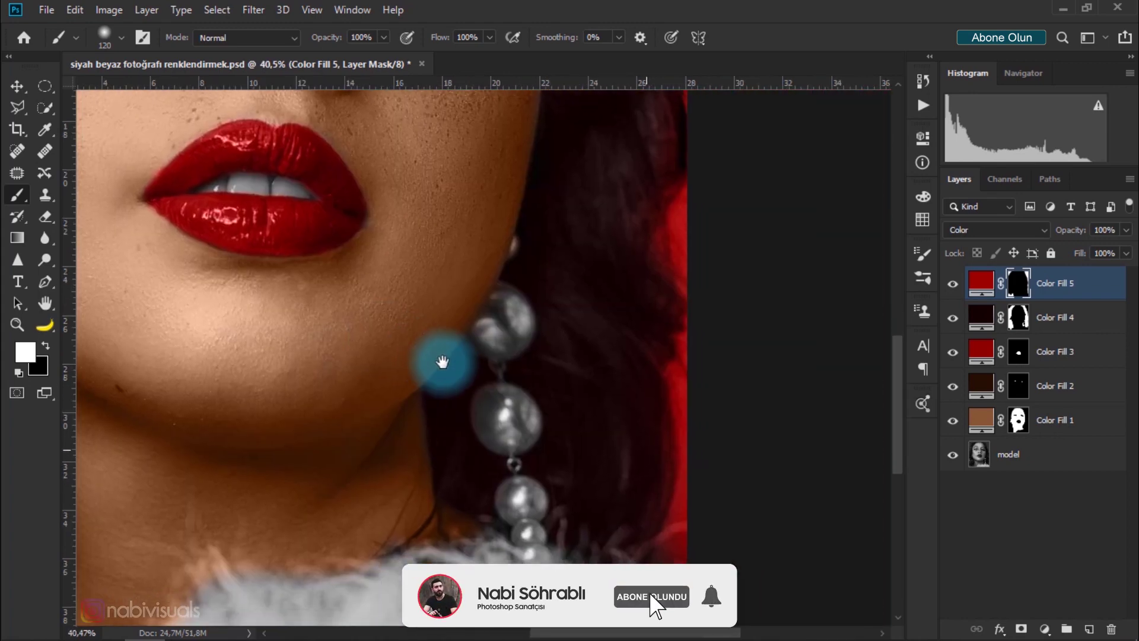
left_click_drag(557, 350, 565, 363)
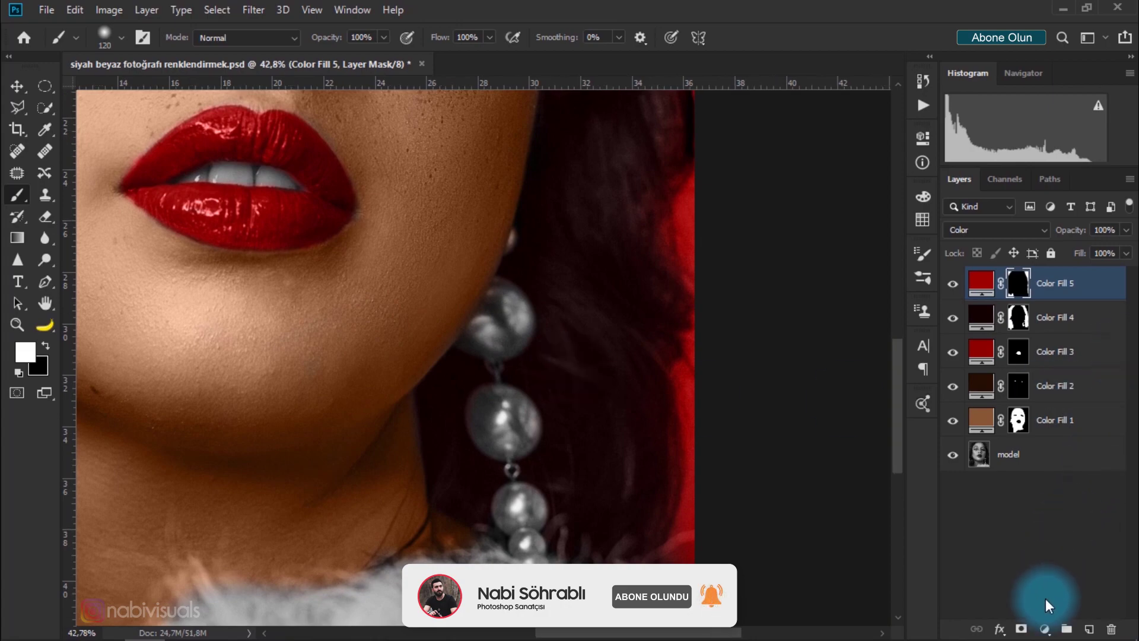
left_click(1043, 633)
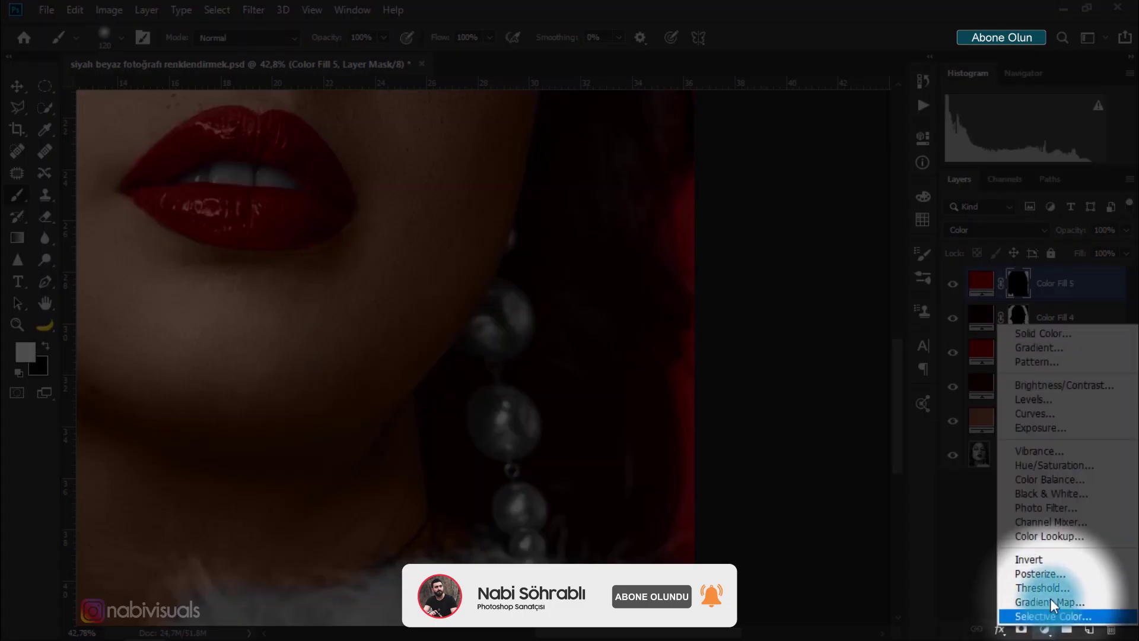
Create Color Fill 6 as a Solid Color fill, adjusting the colour to brown #532e1c.
left_click(1031, 334)
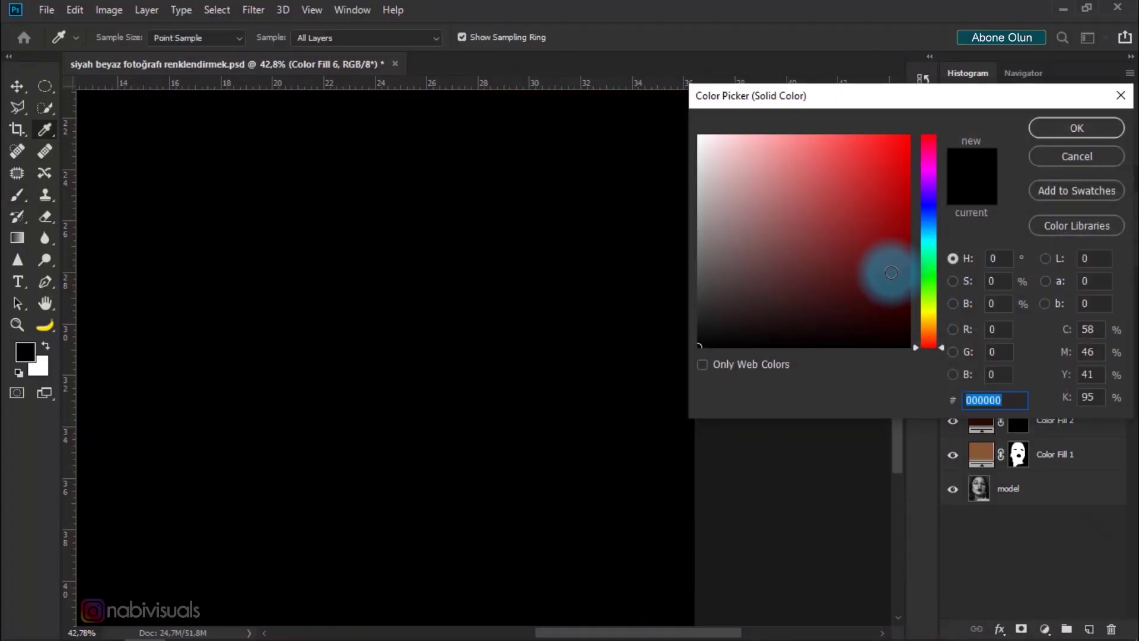
left_click_drag(895, 309, 861, 292)
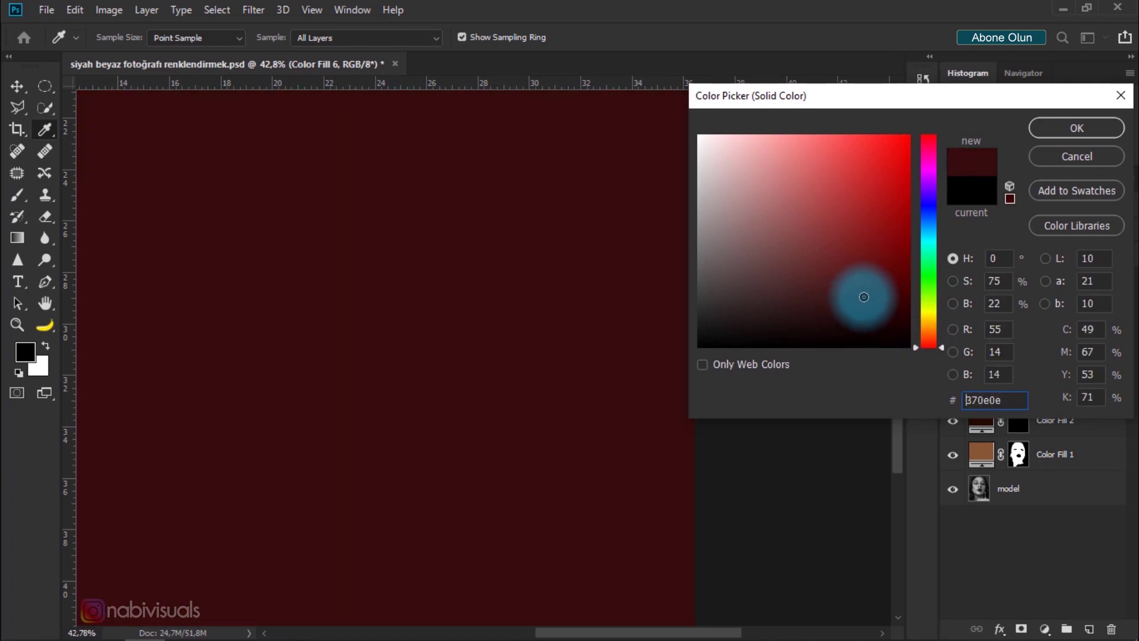
left_click_drag(936, 344, 935, 337)
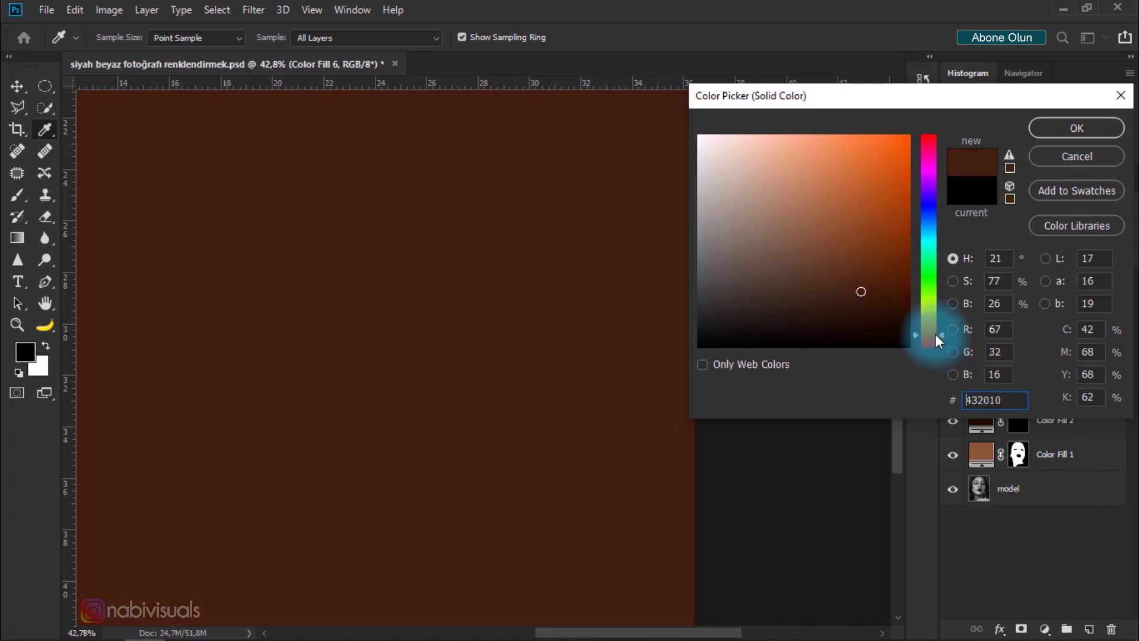
left_click_drag(861, 292, 837, 278)
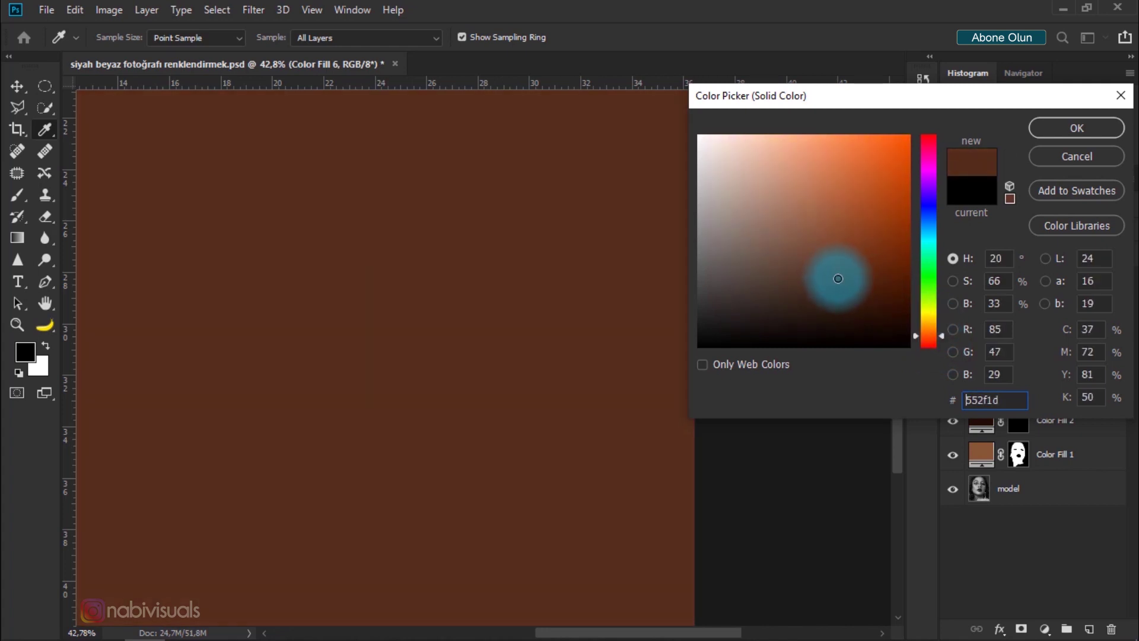
left_click(1048, 131)
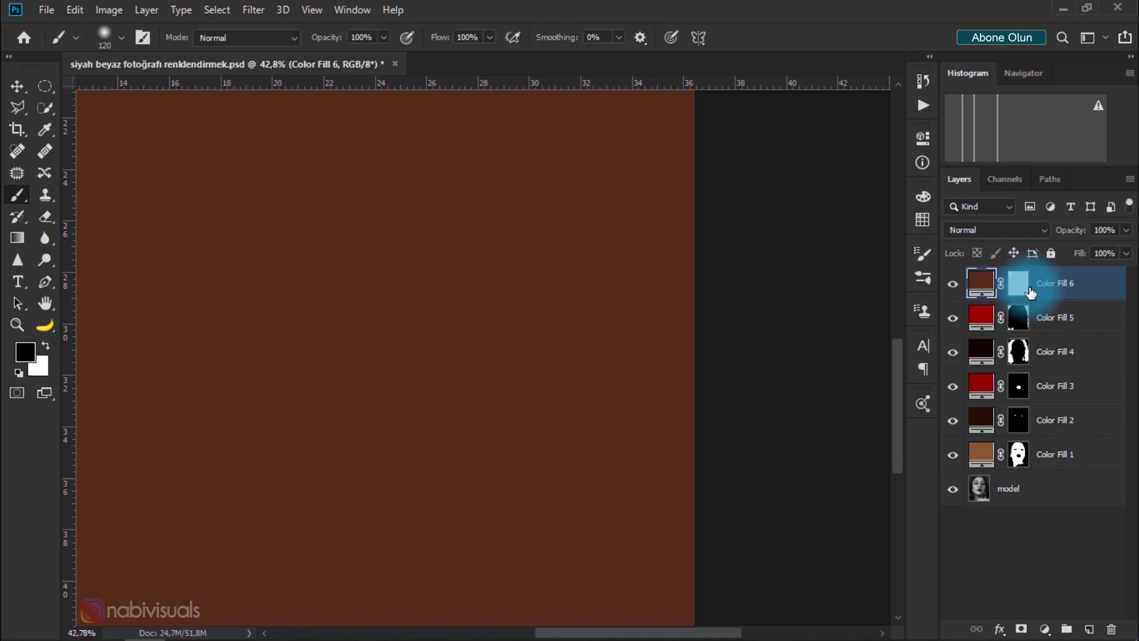
Invert Color Fill 6's mask and paint the brown tint onto the earring pearl with a 73 px brush.
key("ctrl+i")
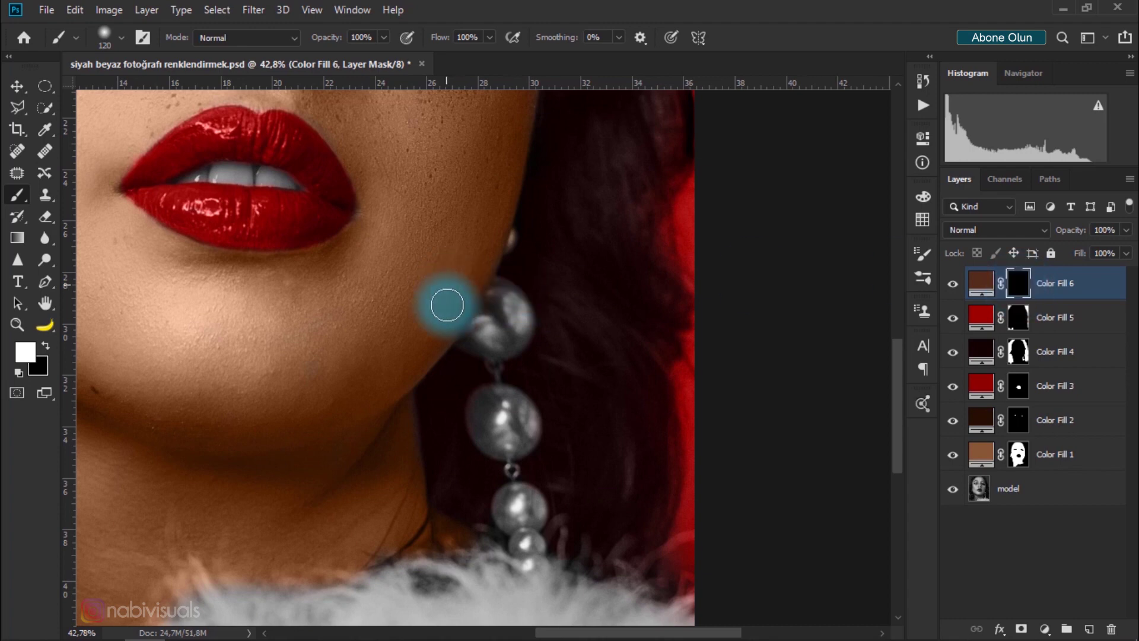
left_click_drag(441, 302, 525, 342)
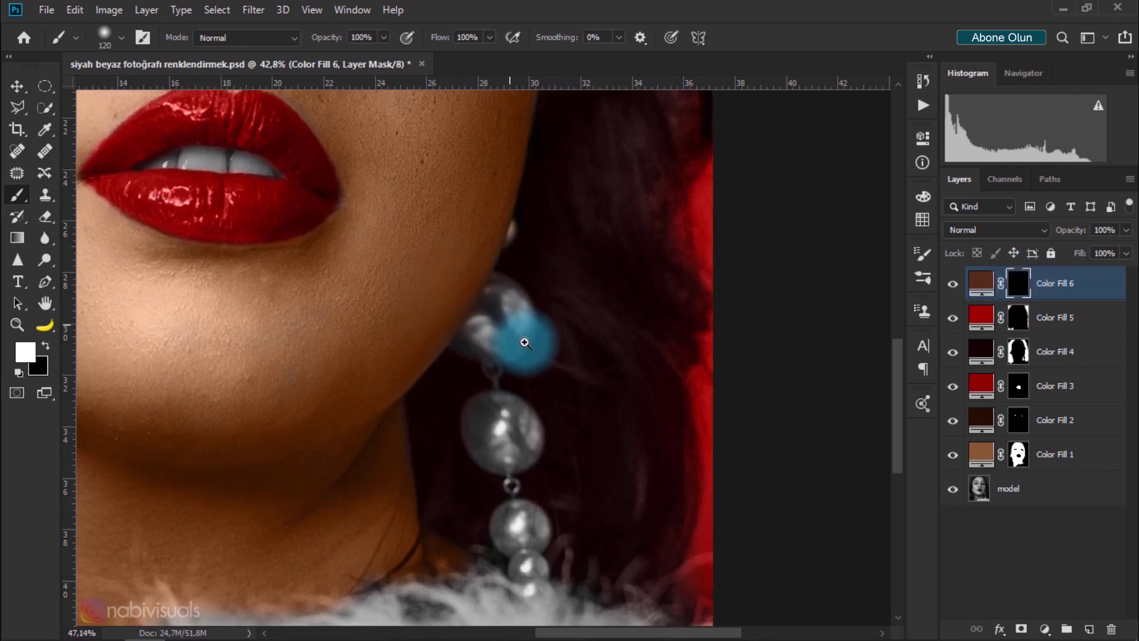
right_click(518, 313)
left_click_drag(647, 354, 643, 355)
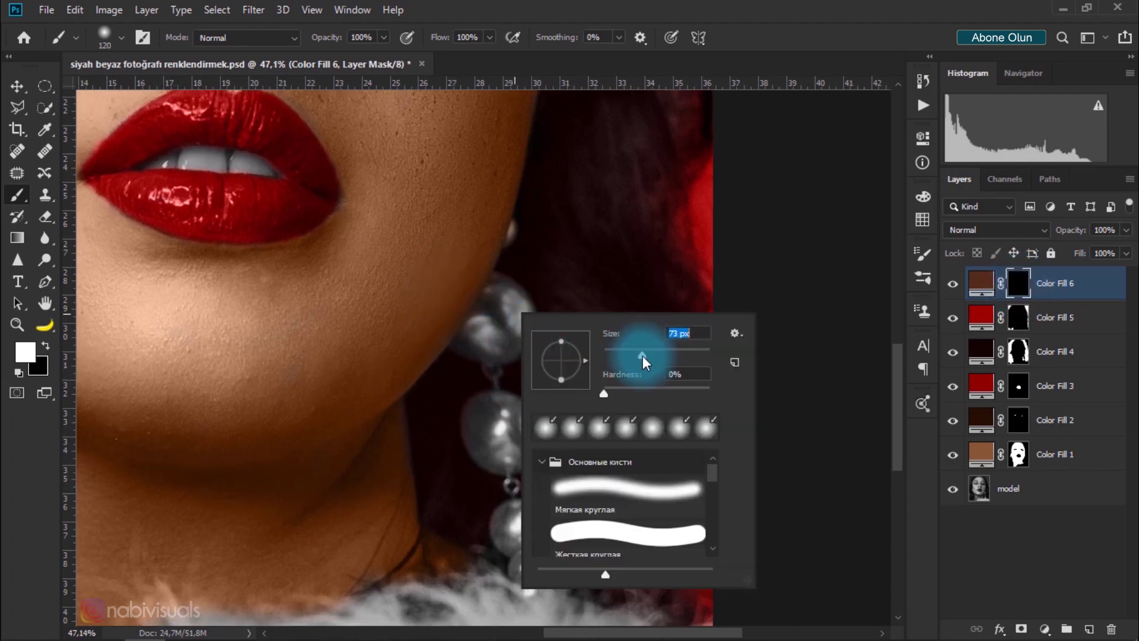
Switch Color Fill 6 to Color blend mode and extend the brown tint over the upper pearls.
left_click(978, 231)
left_click(963, 611)
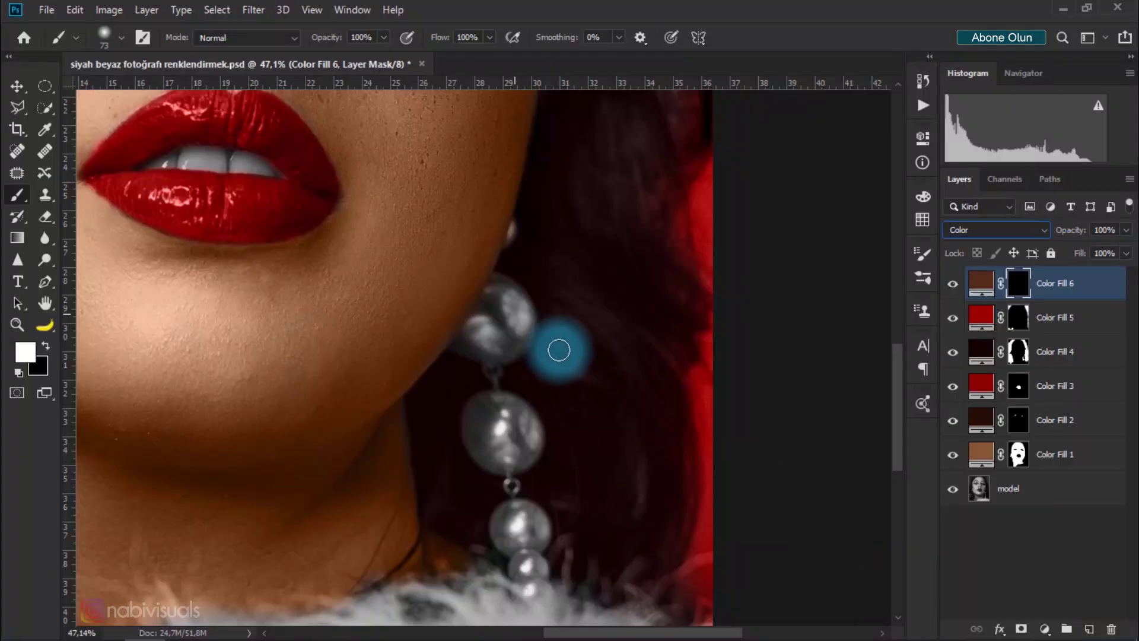
mouse_move(558, 350)
left_mouse_down()
mouse_move(483, 309)
mouse_move(470, 348)
mouse_move(522, 453)
mouse_move(501, 526)
mouse_move(517, 572)
mouse_move(533, 516)
mouse_move(526, 301)
mouse_move(479, 336)
mouse_move(516, 330)
left_mouse_up()
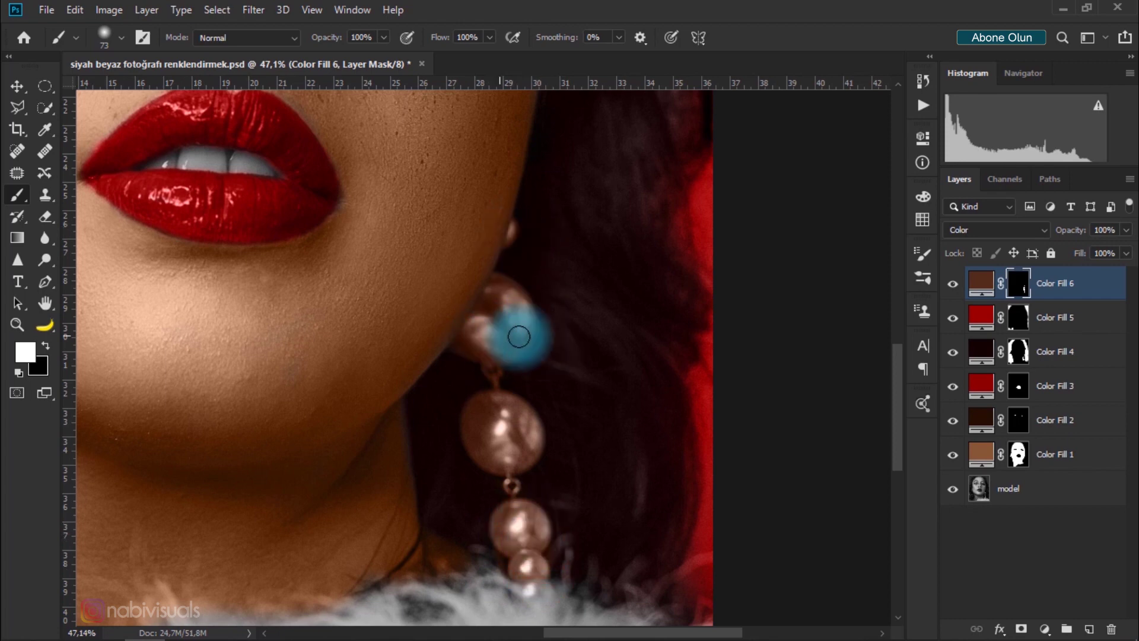
mouse_move(611, 314)
left_mouse_down()
mouse_move(522, 305)
mouse_move(519, 317)
left_mouse_up()
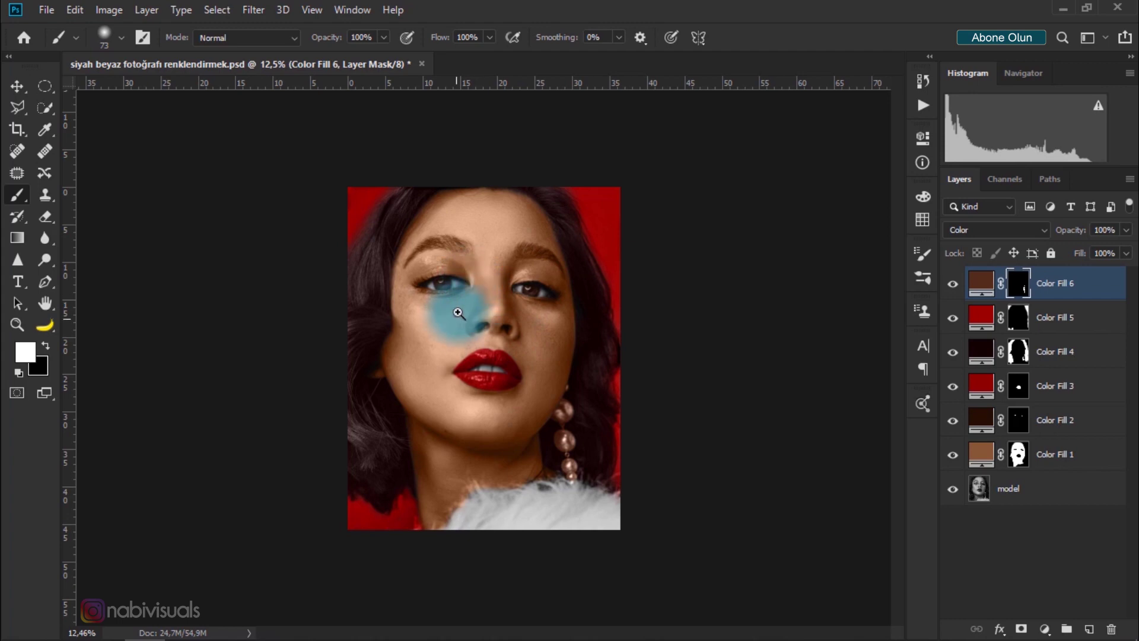
mouse_move(462, 296)
left_mouse_down()
mouse_move(521, 331)
mouse_move(452, 318)
mouse_move(468, 344)
mouse_move(563, 336)
left_mouse_up()
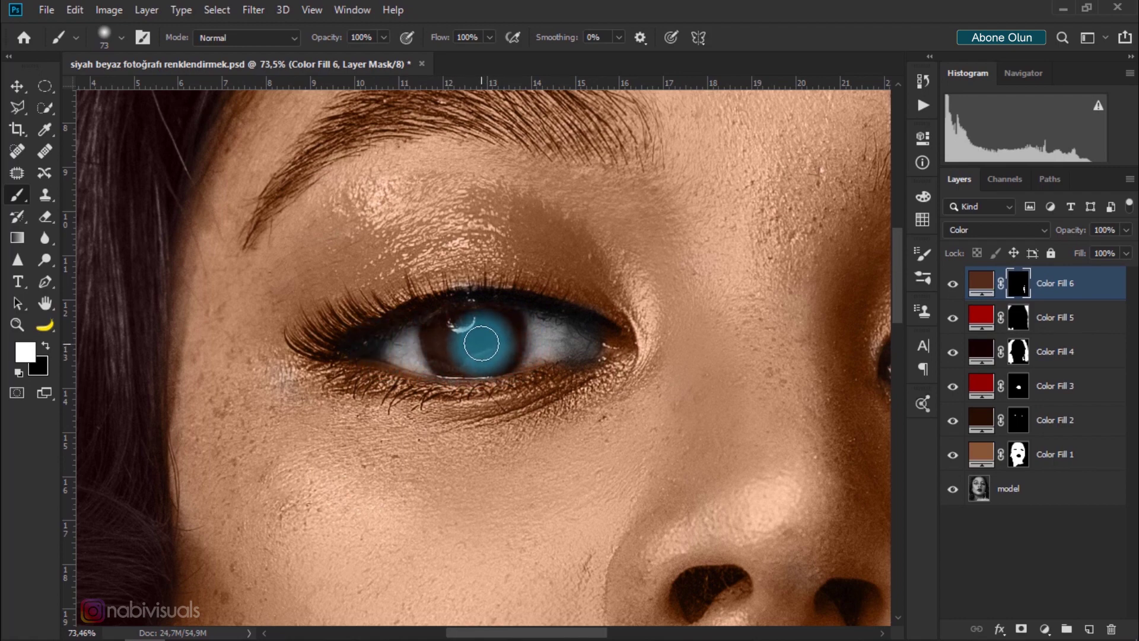
On Color Fill 2's mask, paint more brown into the irises with a brush at about 29% opacity.
left_click(1066, 419)
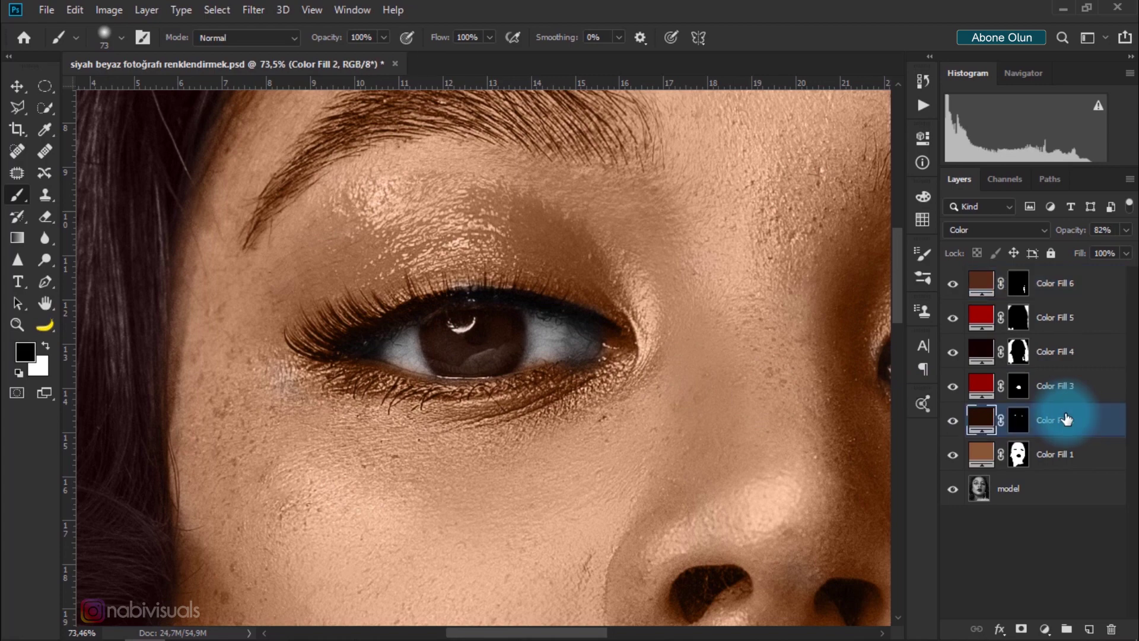
key("x")
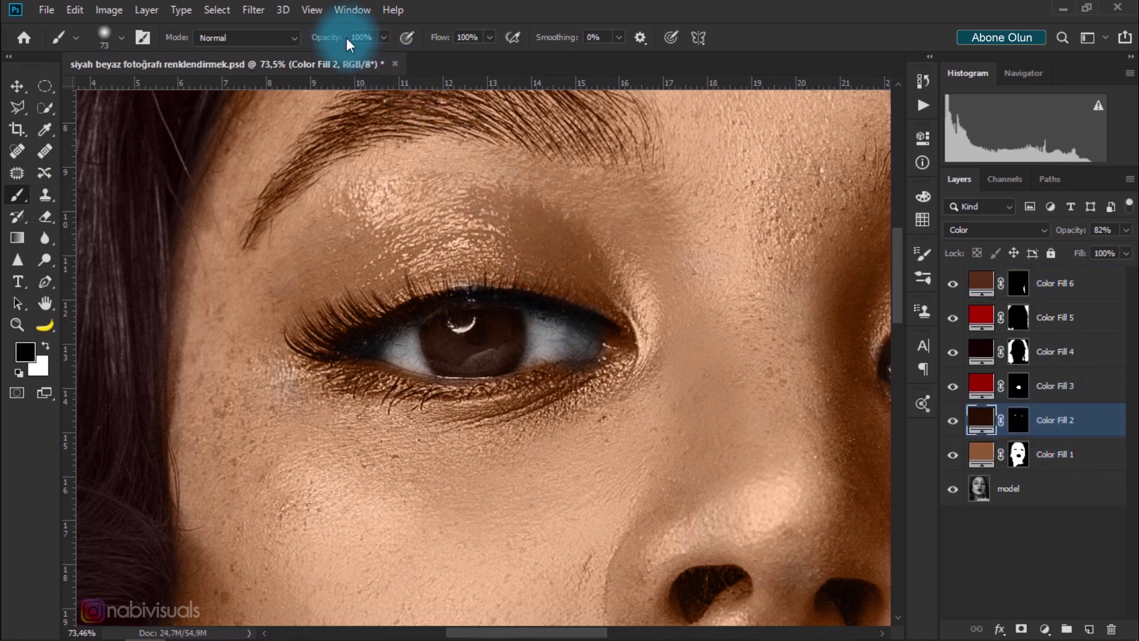
left_click_drag(337, 40, 284, 43)
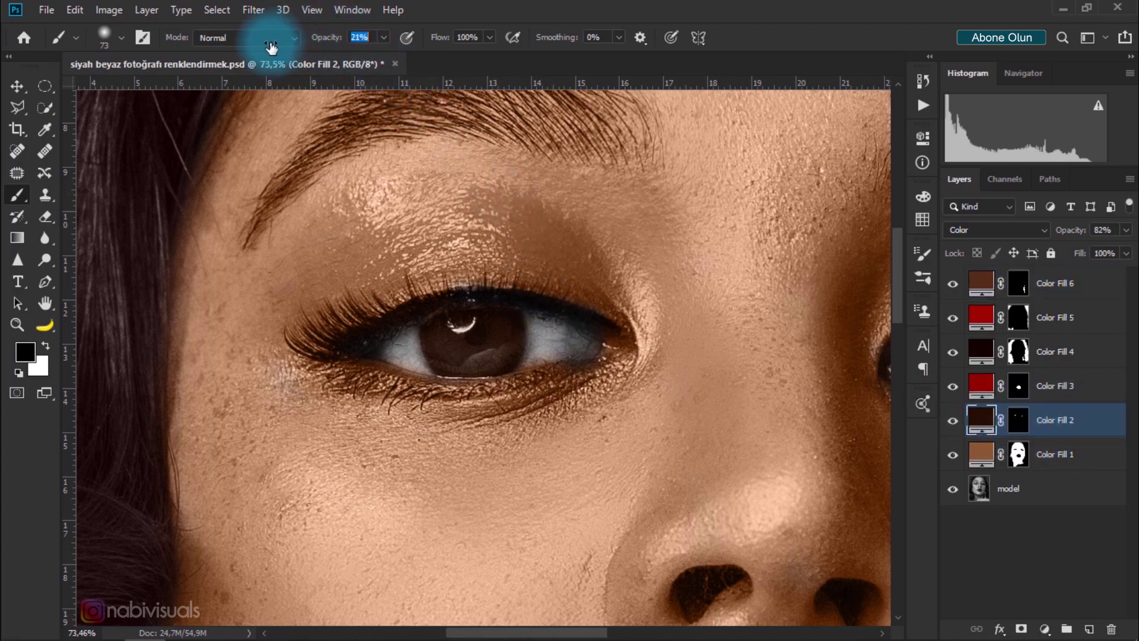
left_click(1019, 420)
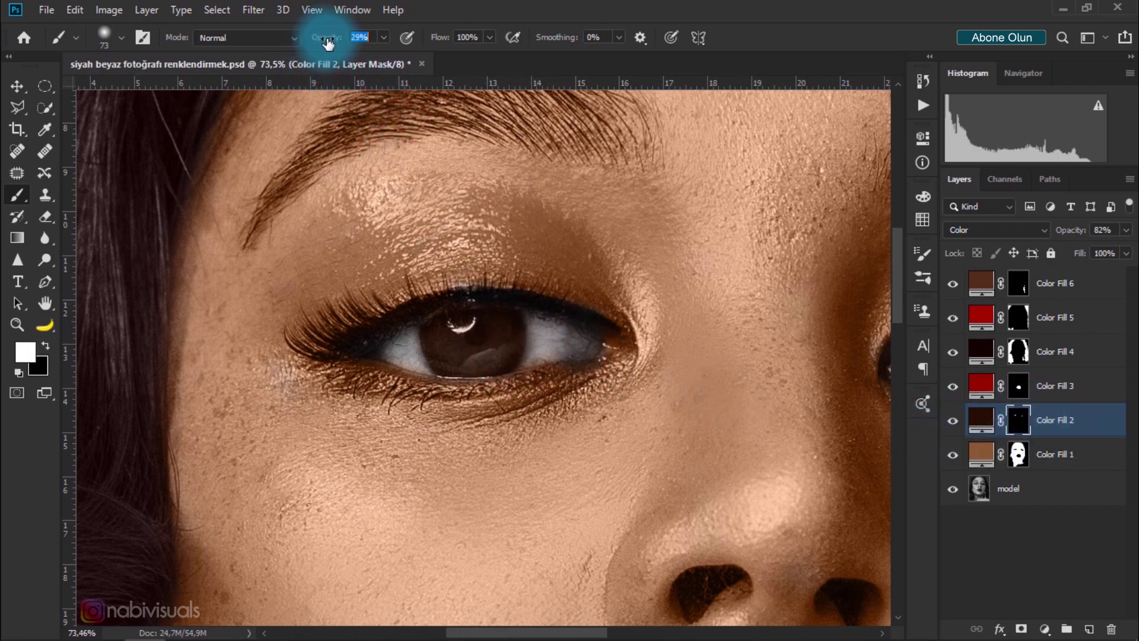
left_click_drag(514, 301, 551, 341)
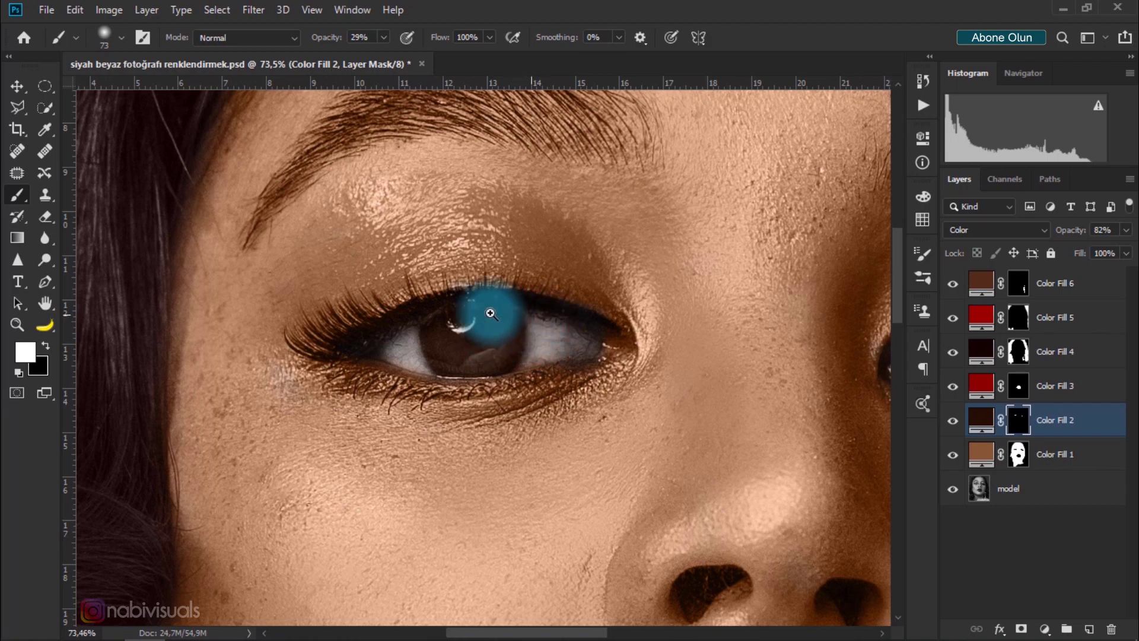
scroll(593, 321, "down", 3)
scroll(533, 367, "up", 3)
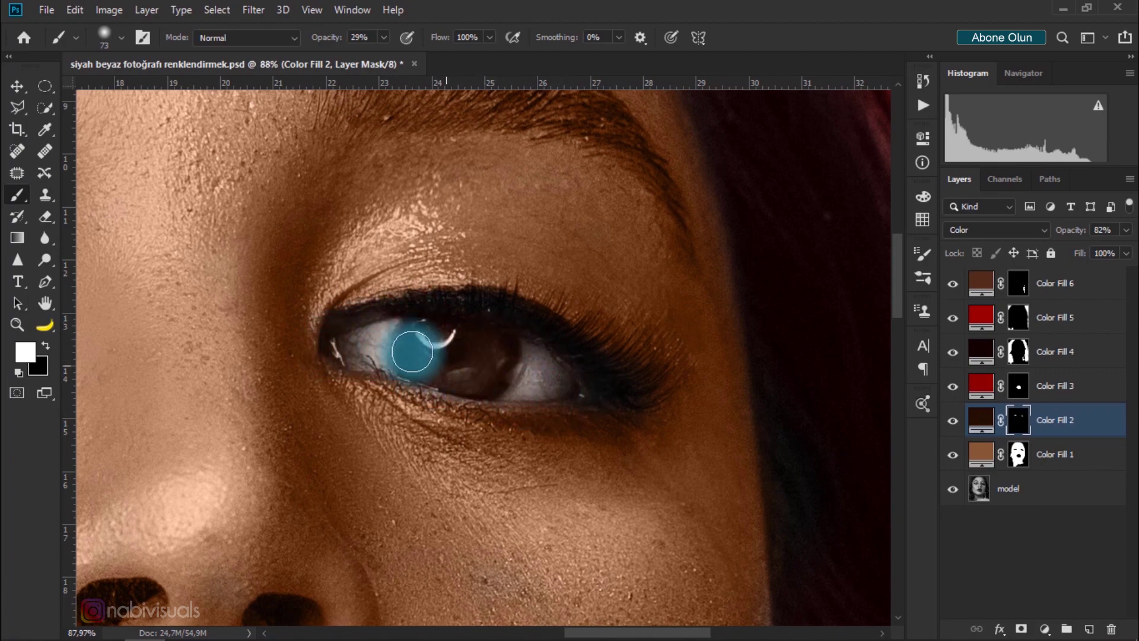
scroll(510, 339, "down", 5)
scroll(508, 383, "down", 2)
scroll(508, 383, "down", 1)
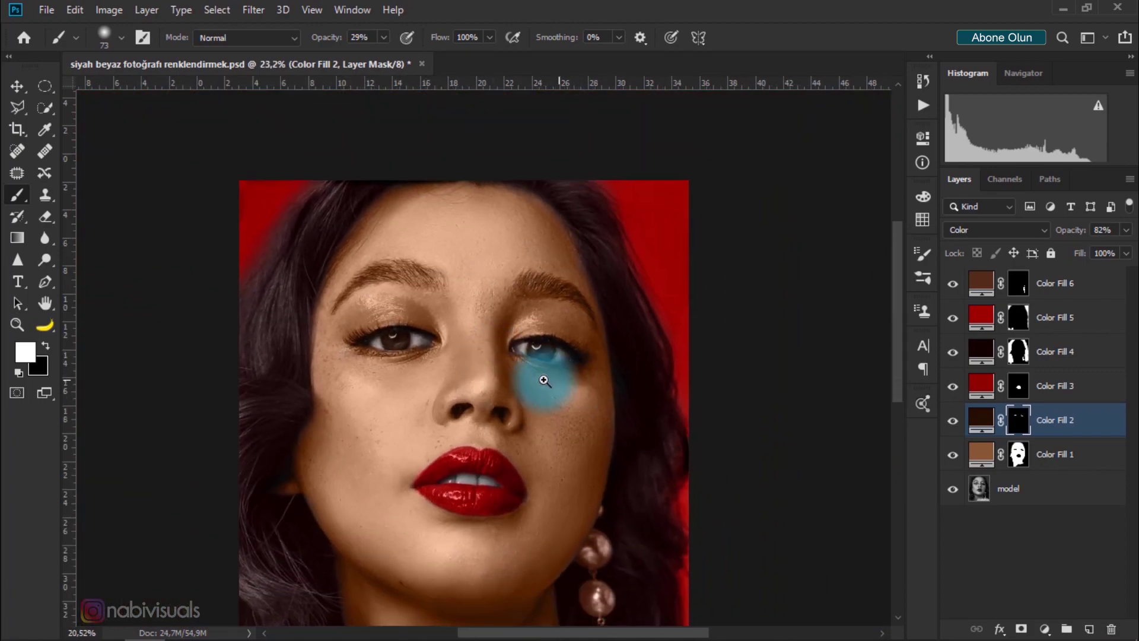
scroll(486, 496, "up", 4)
scroll(569, 534, "up", 3)
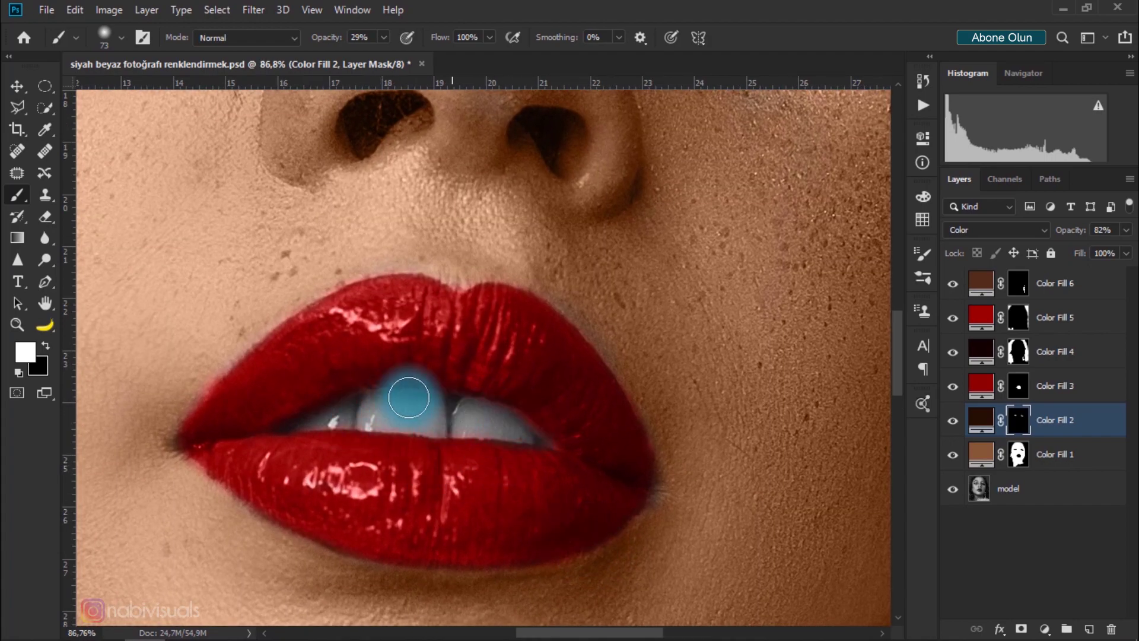
Target Color Fill 3's mask and paint its red in white around the teeth.
left_click(1063, 392)
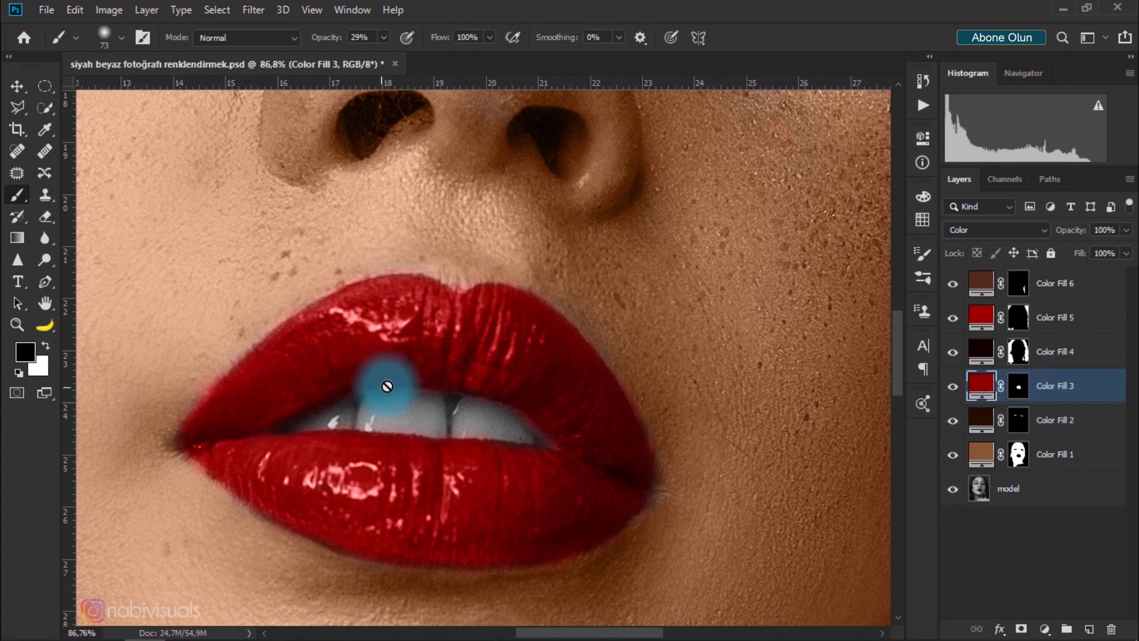
key("x")
left_click(1018, 386)
key("x")
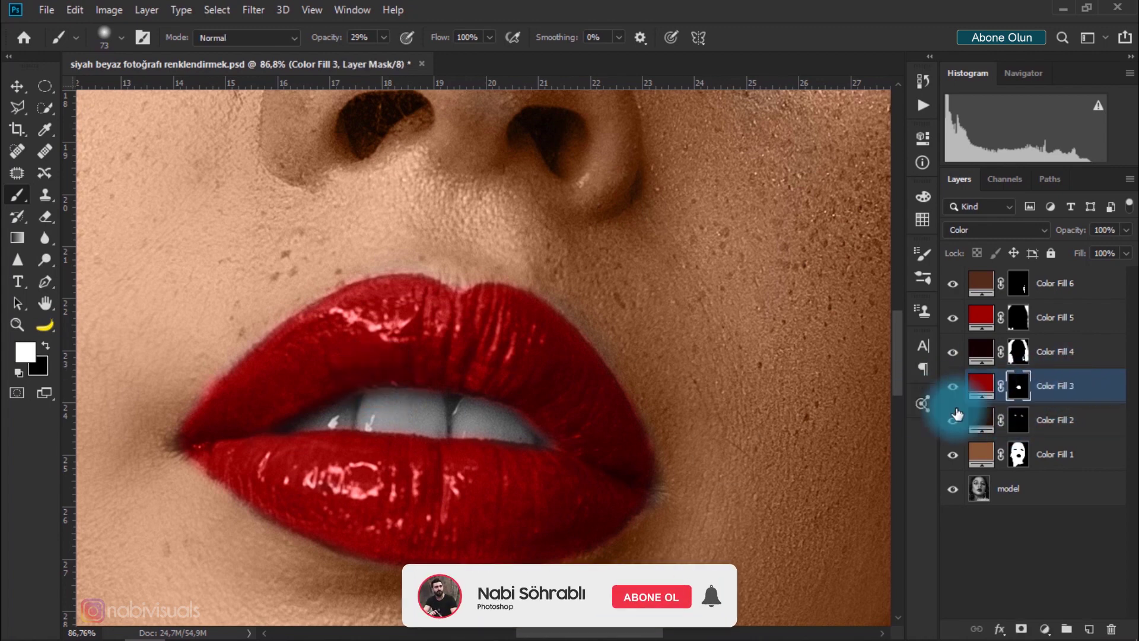
left_click_drag(445, 412, 321, 427)
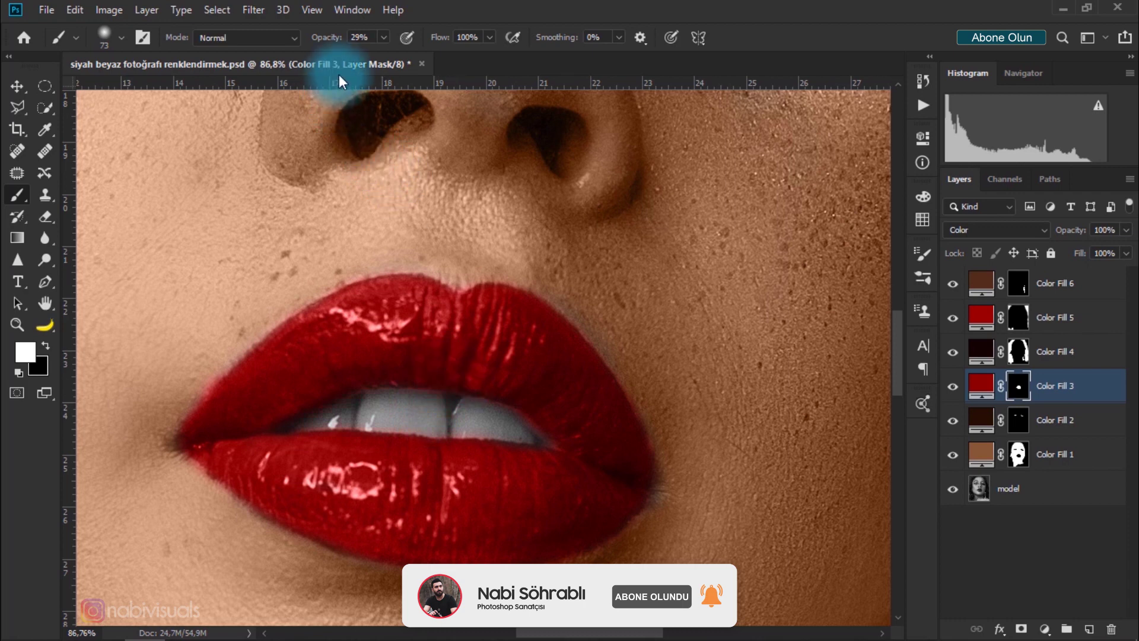
Lower the brush opacity to 14% and paint a faint red tint across the teeth.
left_click_drag(320, 37, 310, 38)
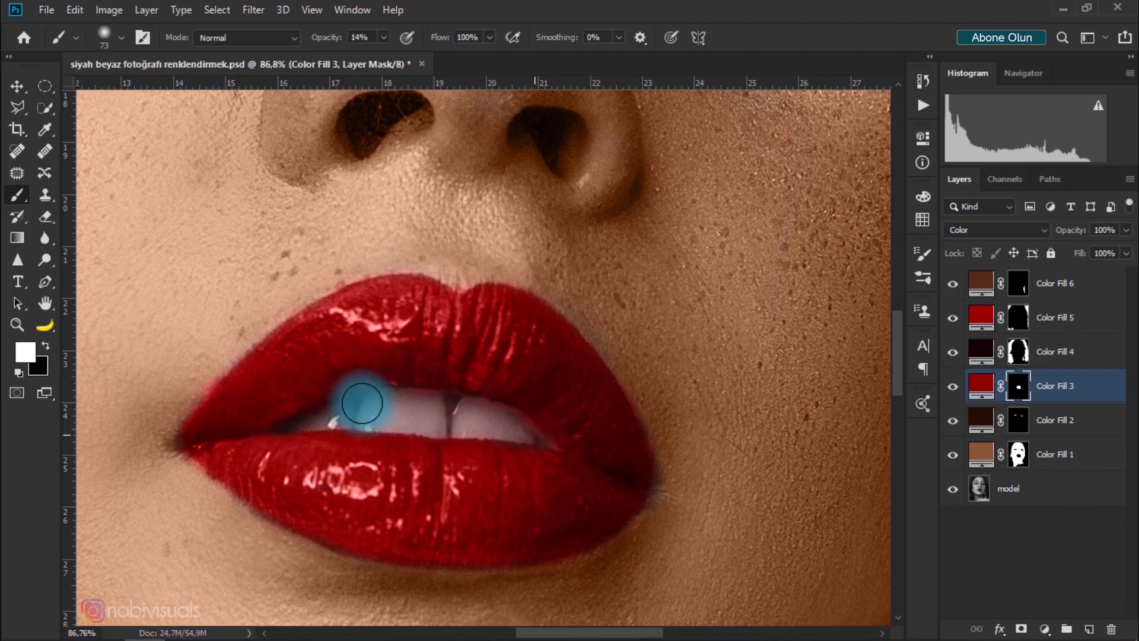
scroll(519, 350, "down", 5)
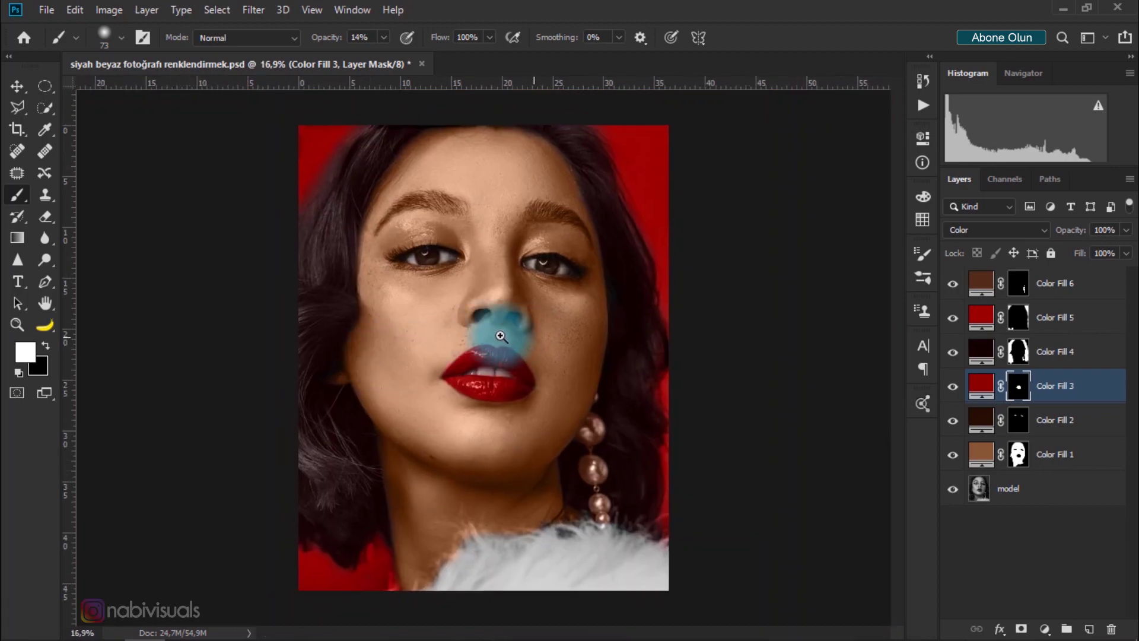
scroll(497, 409, "up", 5)
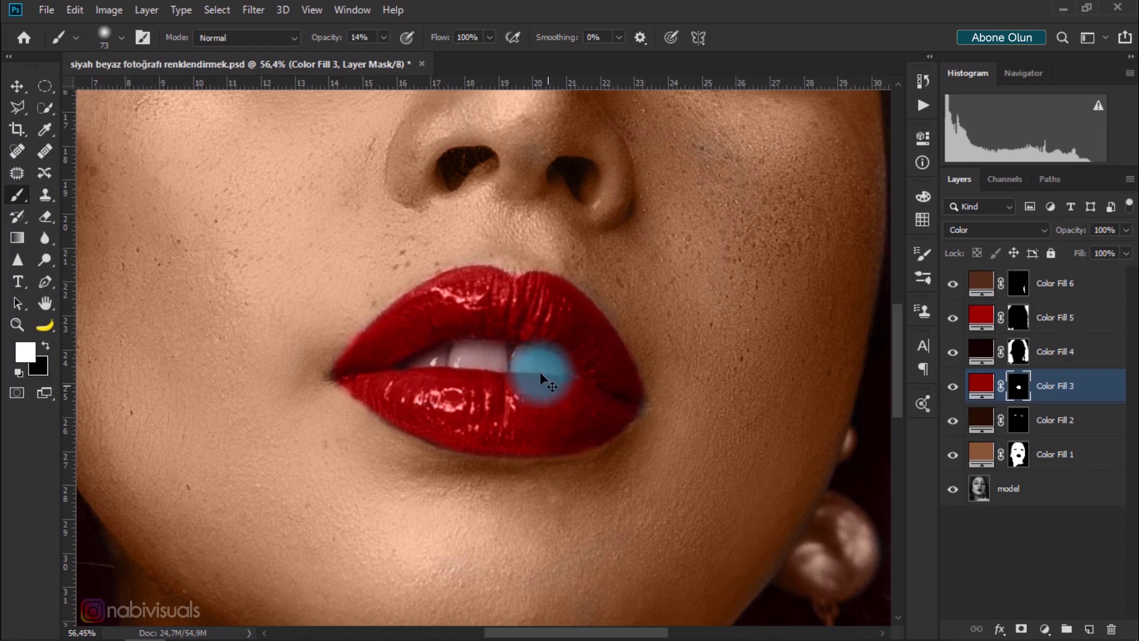
scroll(532, 358, "up", 2)
key("x")
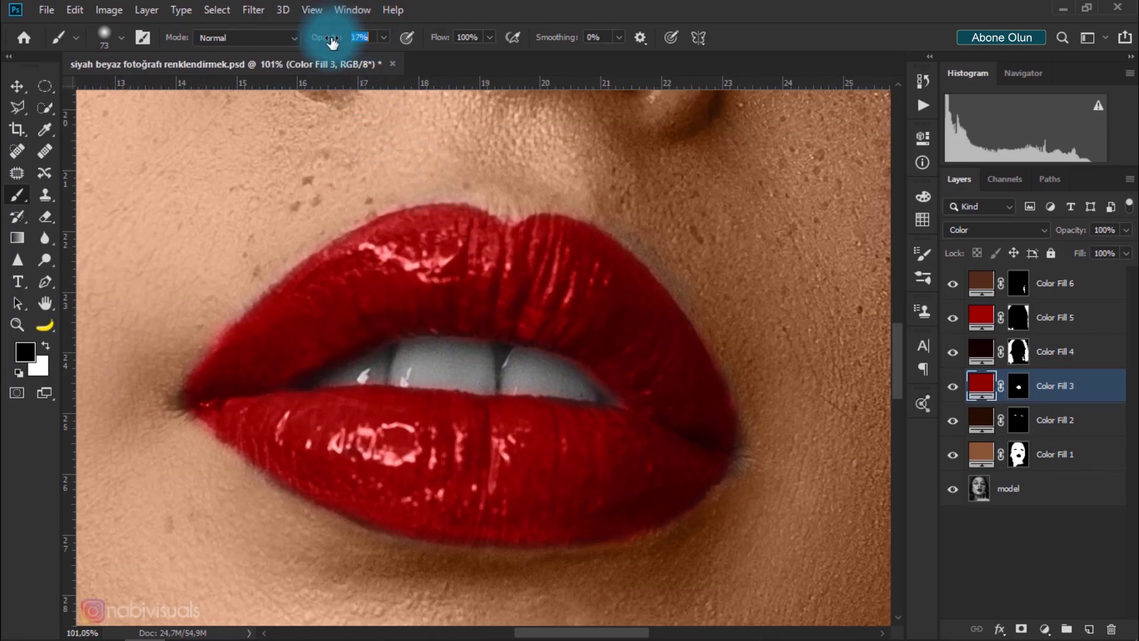
key("x")
left_click(1018, 386)
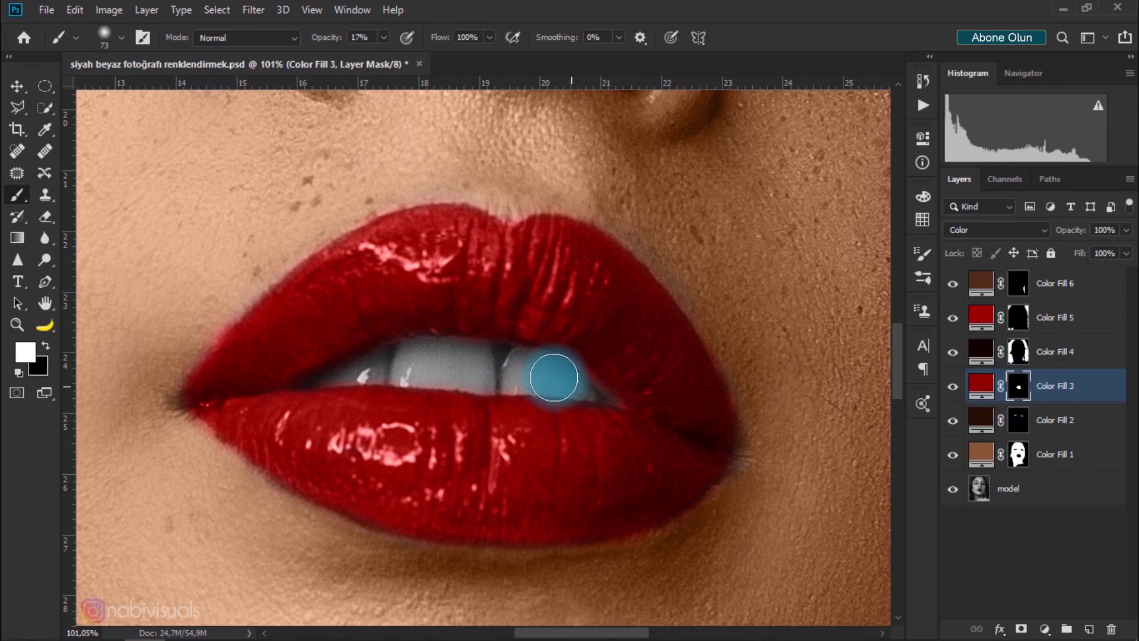
mouse_move(554, 377)
left_mouse_down()
mouse_move(633, 386)
mouse_move(374, 368)
mouse_move(267, 381)
mouse_move(377, 361)
mouse_move(631, 387)
mouse_move(536, 316)
mouse_move(506, 328)
left_mouse_up()
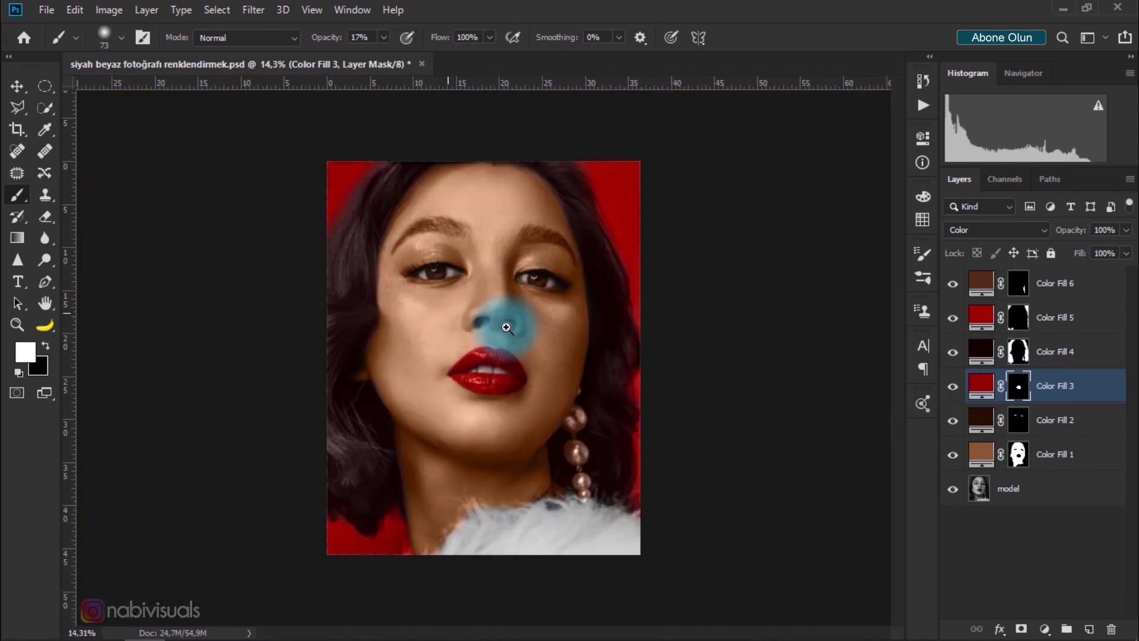
left_click_drag(534, 247, 564, 277)
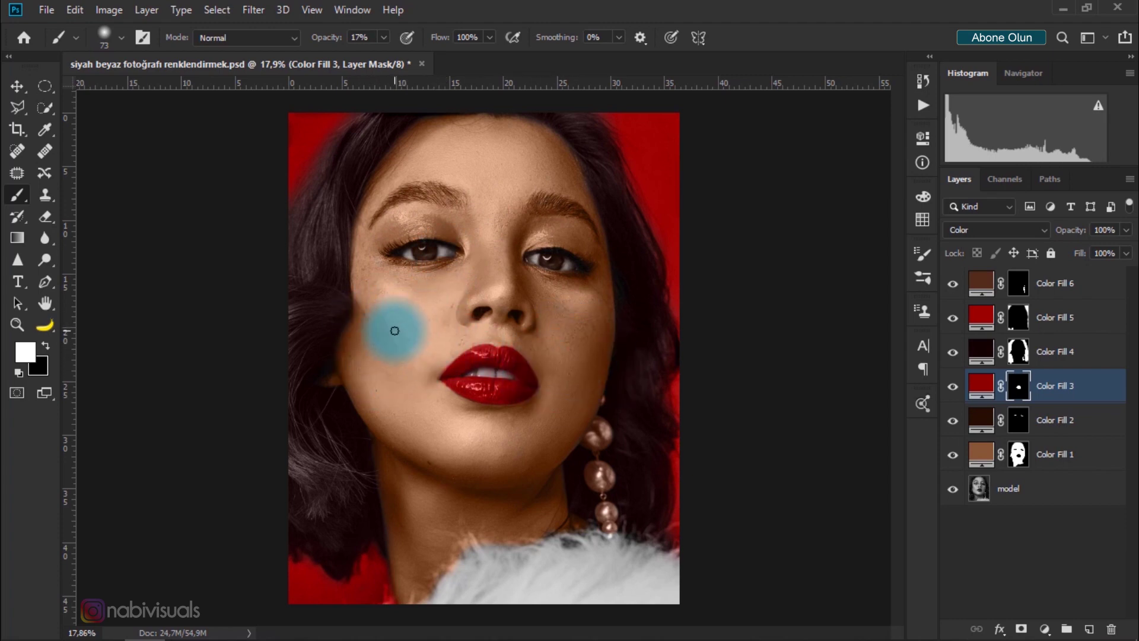
scroll(456, 259, "up", 3)
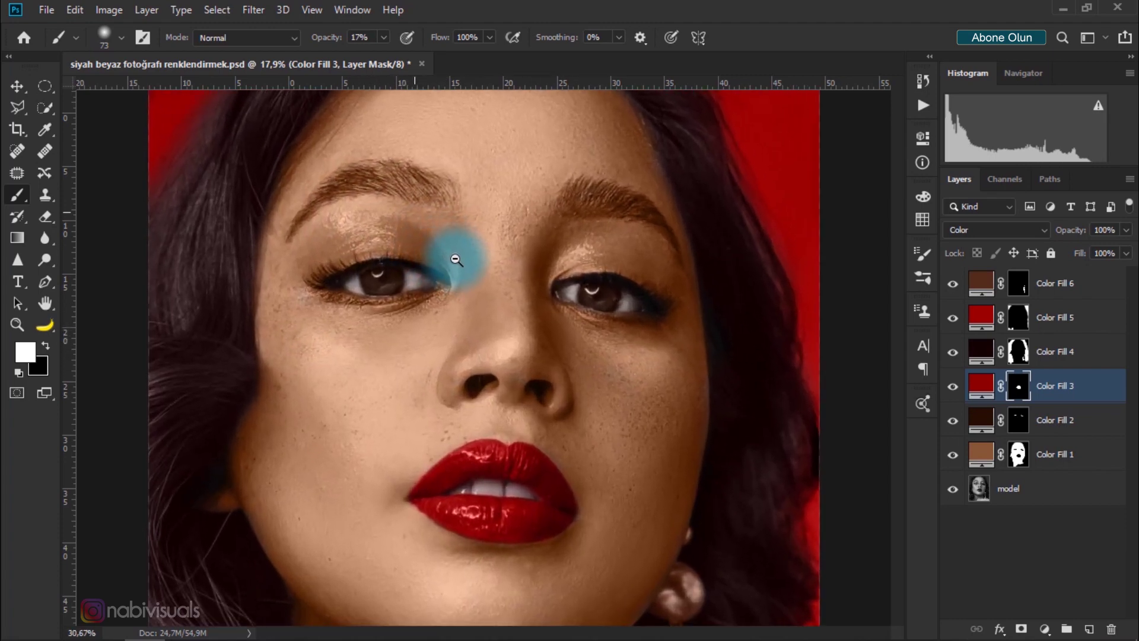
Add a Solid Color fill above Color Fill 6 and choose an orange-brown, #b55830.
left_click(1081, 287)
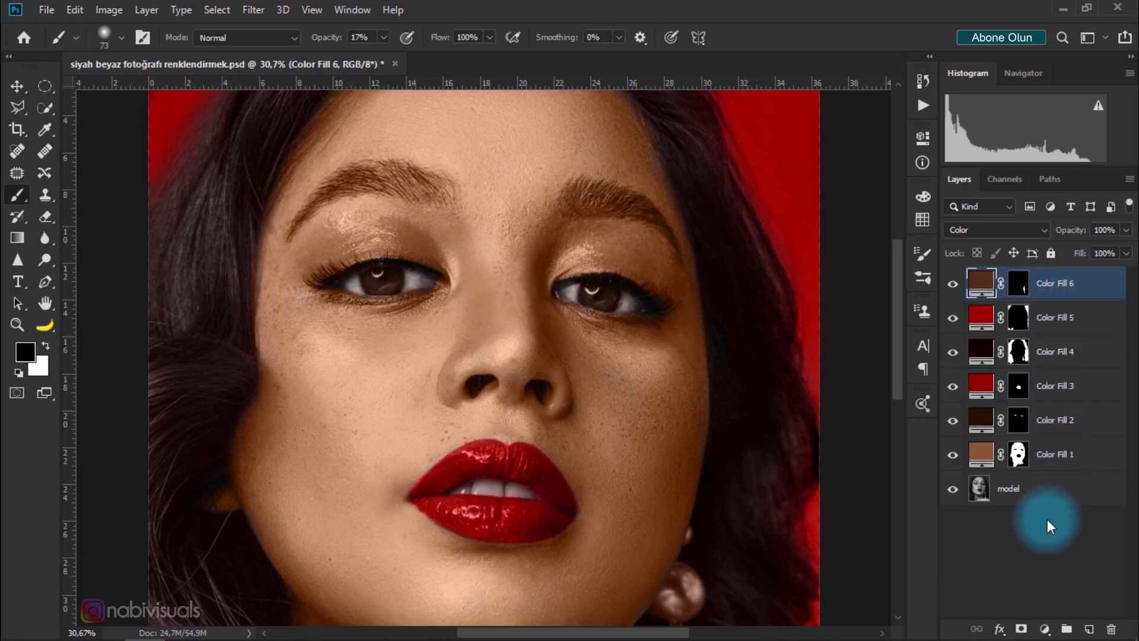
left_click(1044, 630)
left_click(1066, 336)
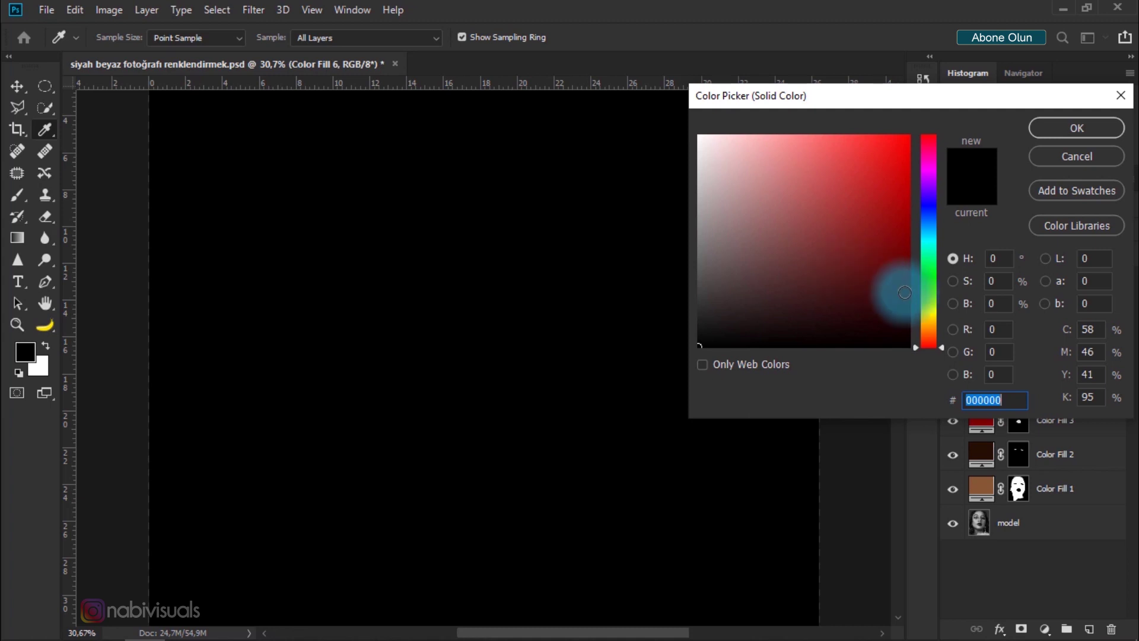
left_click_drag(942, 347, 929, 327)
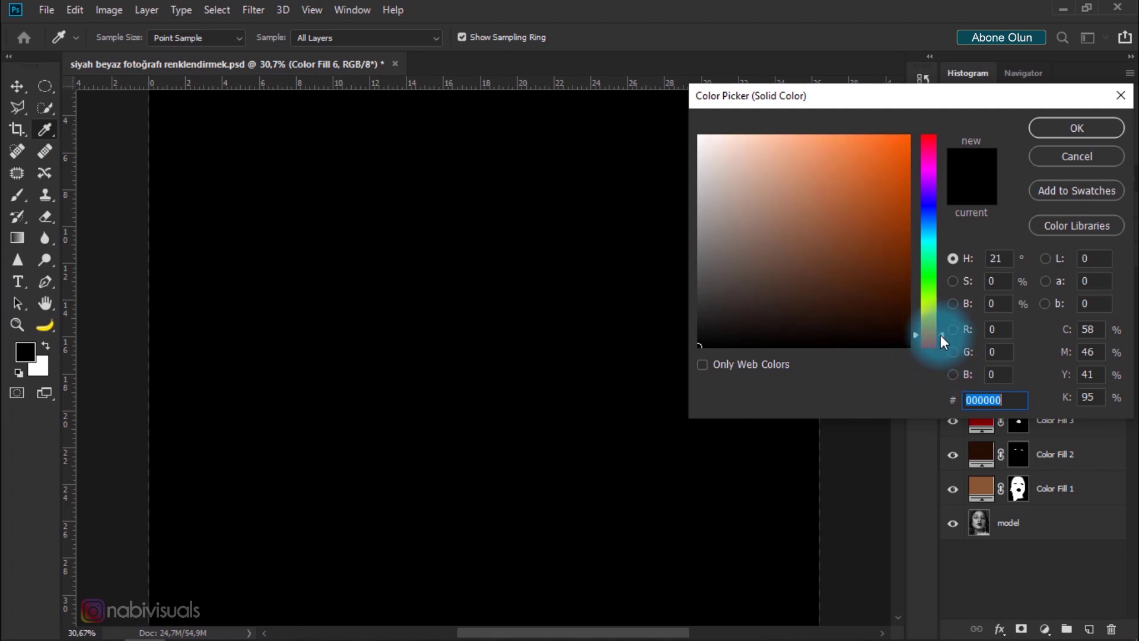
left_click(847, 264)
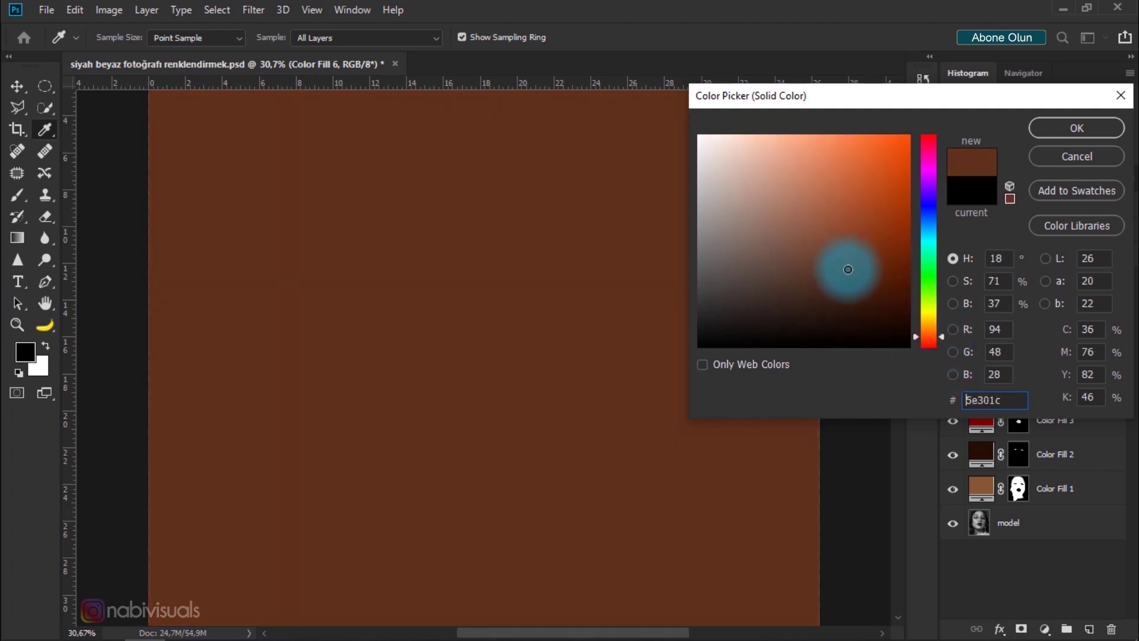
left_click_drag(848, 269, 852, 260)
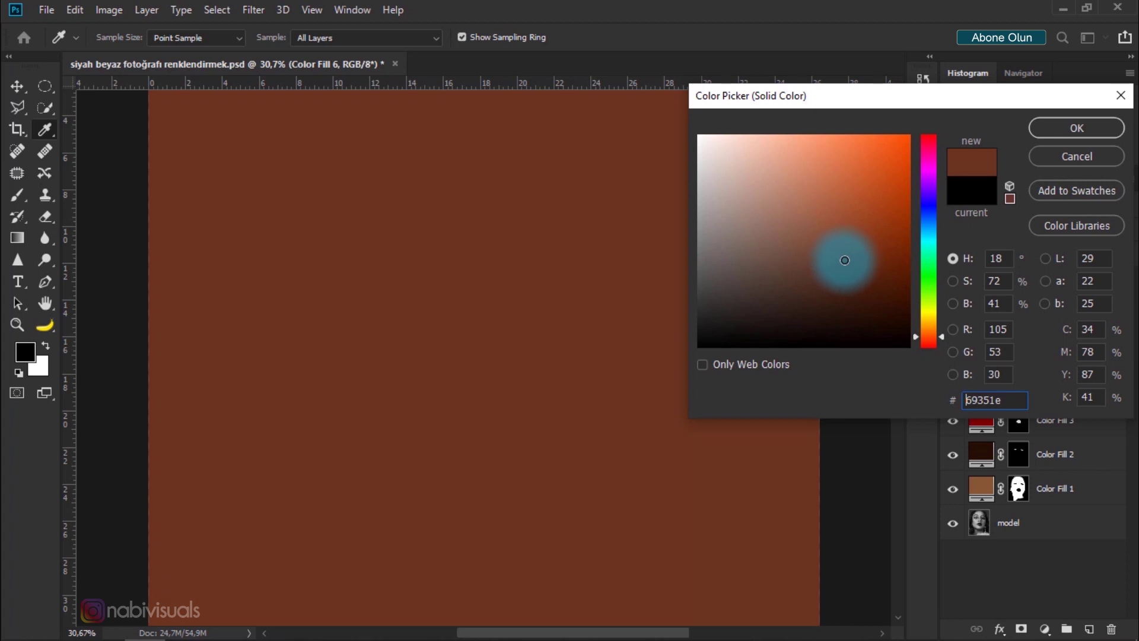
left_click_drag(849, 262, 855, 199)
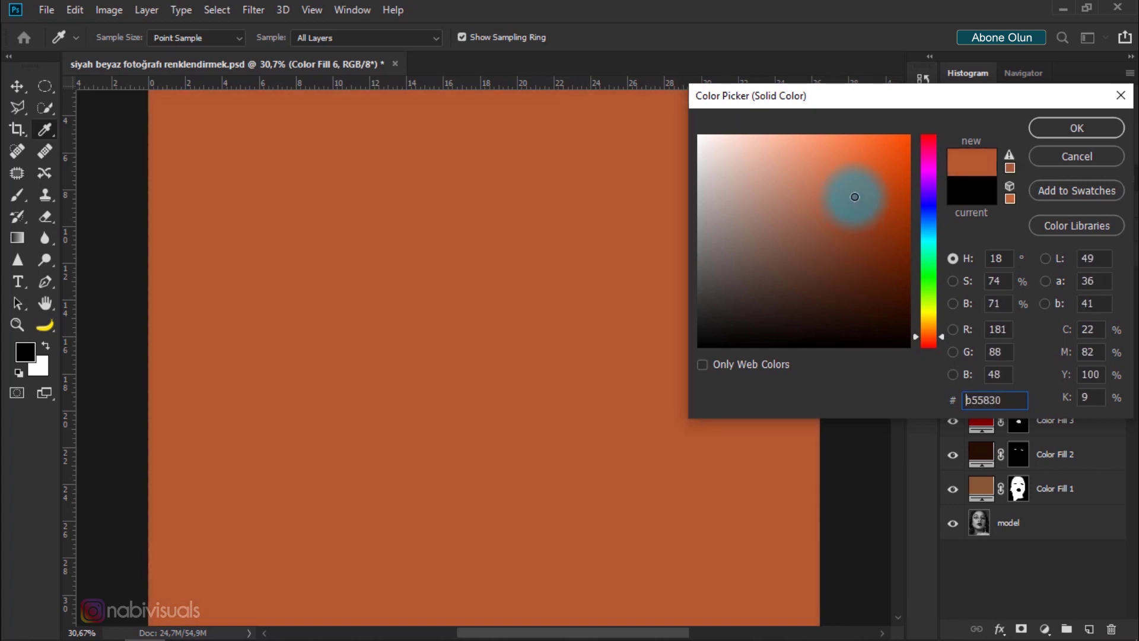
Confirm the #b55830 fill, set Color Fill 7 to Color blending, and invert its mask with Ctrl+I.
left_click(1048, 131)
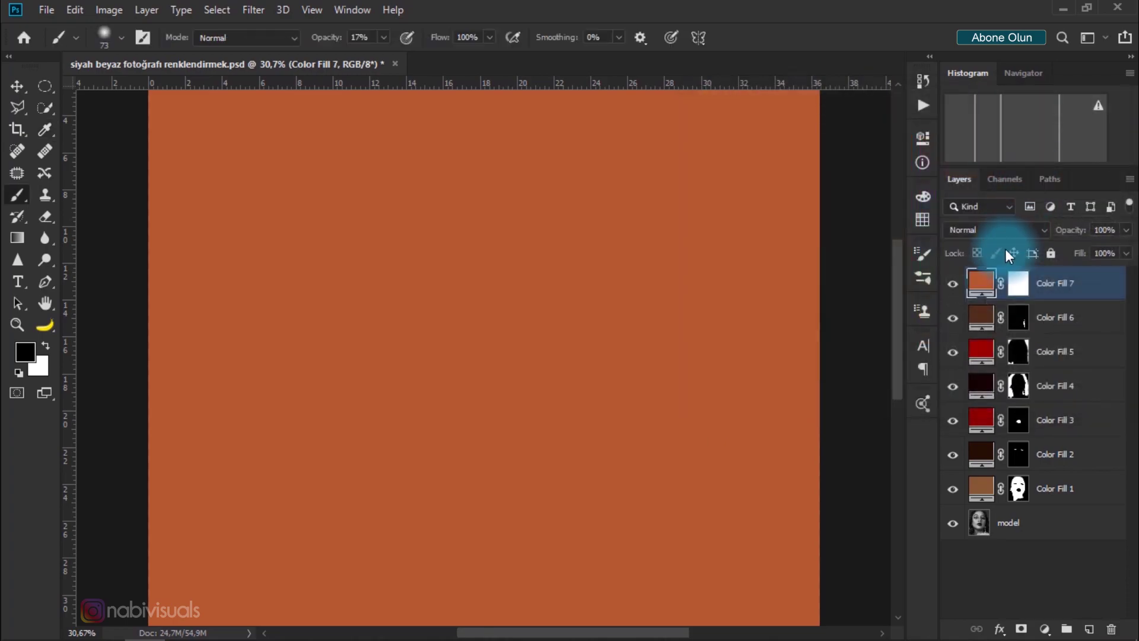
left_click(1017, 230)
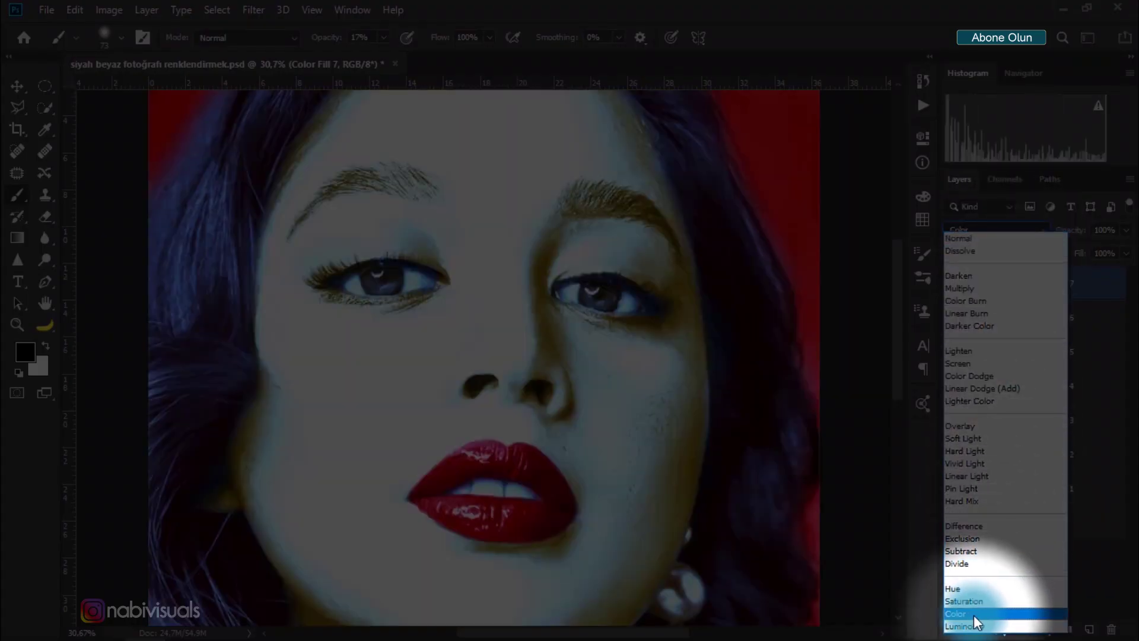
left_click(973, 615)
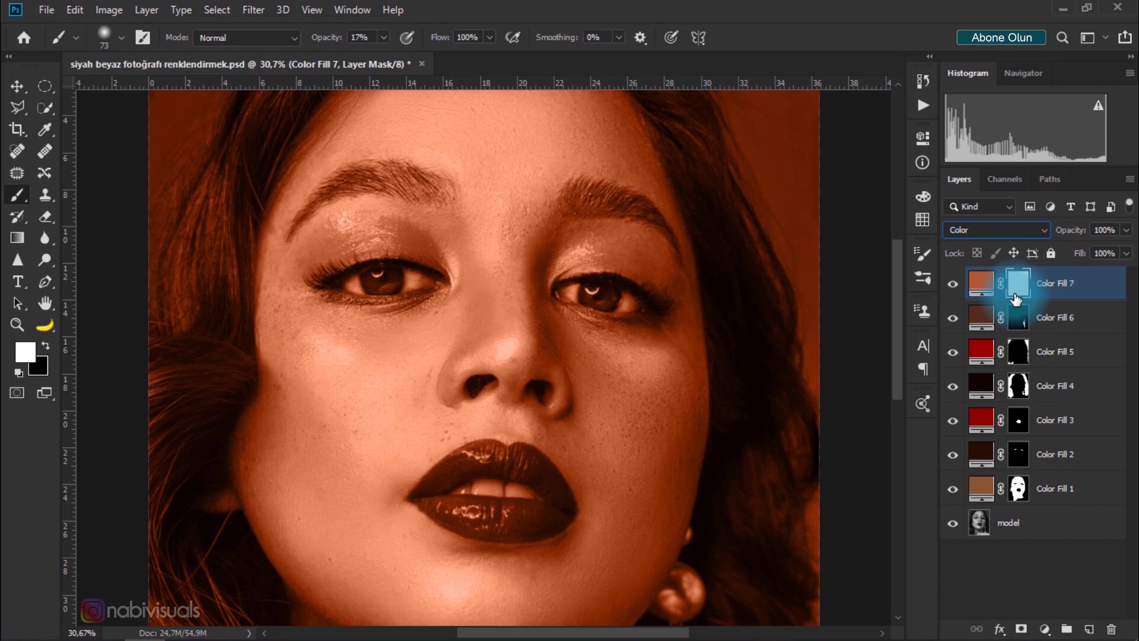
left_click(1056, 321)
left_click(16, 86)
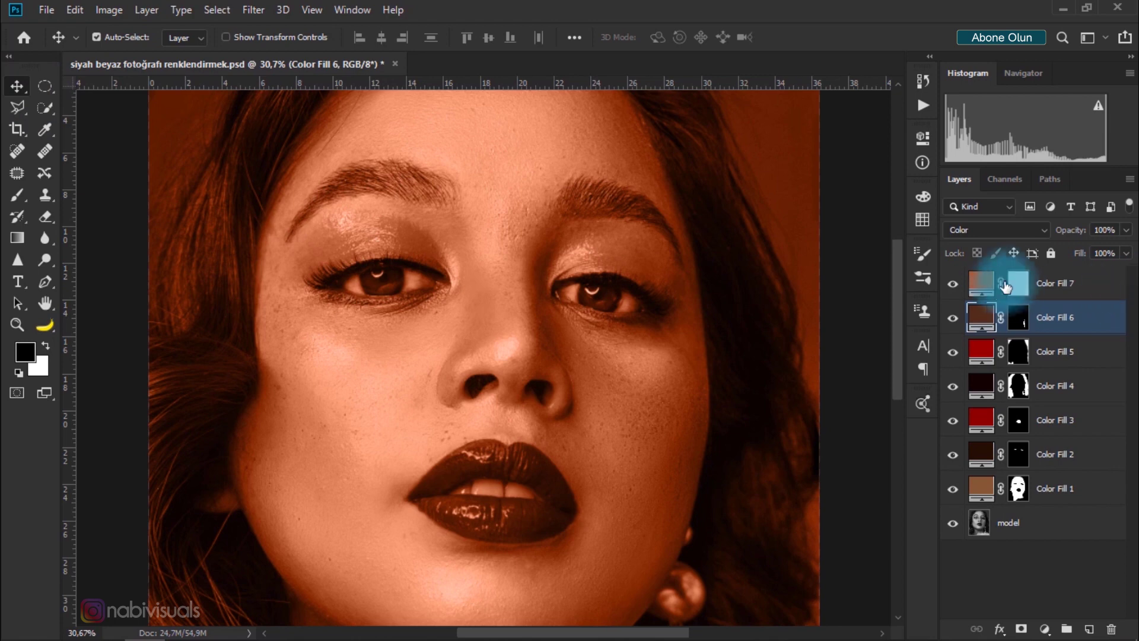
left_click(1016, 295)
key("ctrl+i")
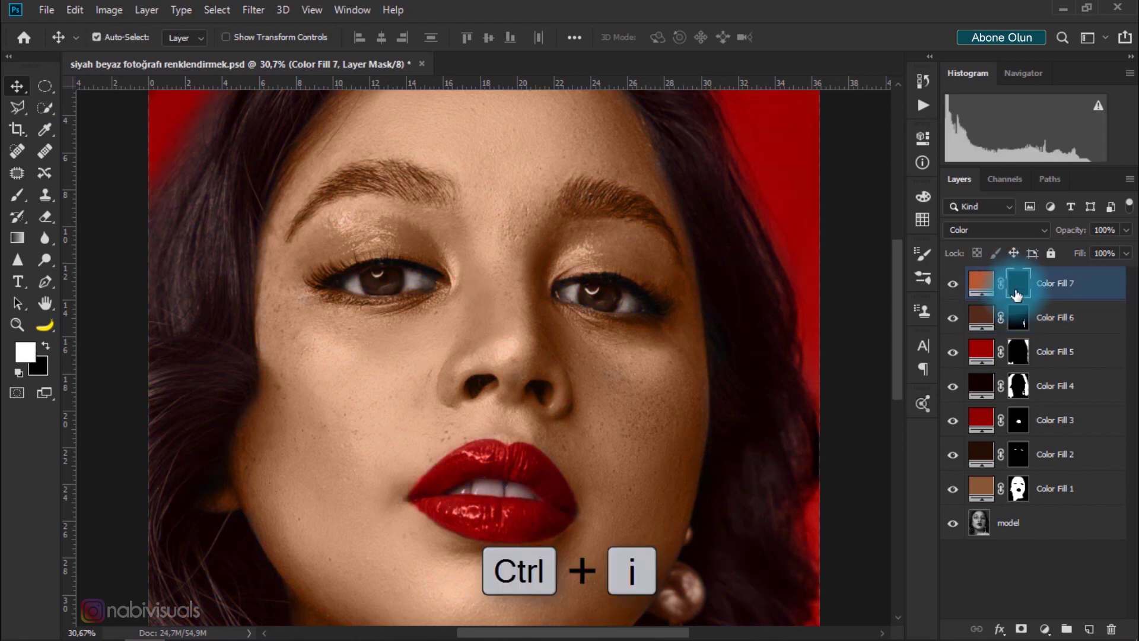
scroll(514, 349, "down", 2)
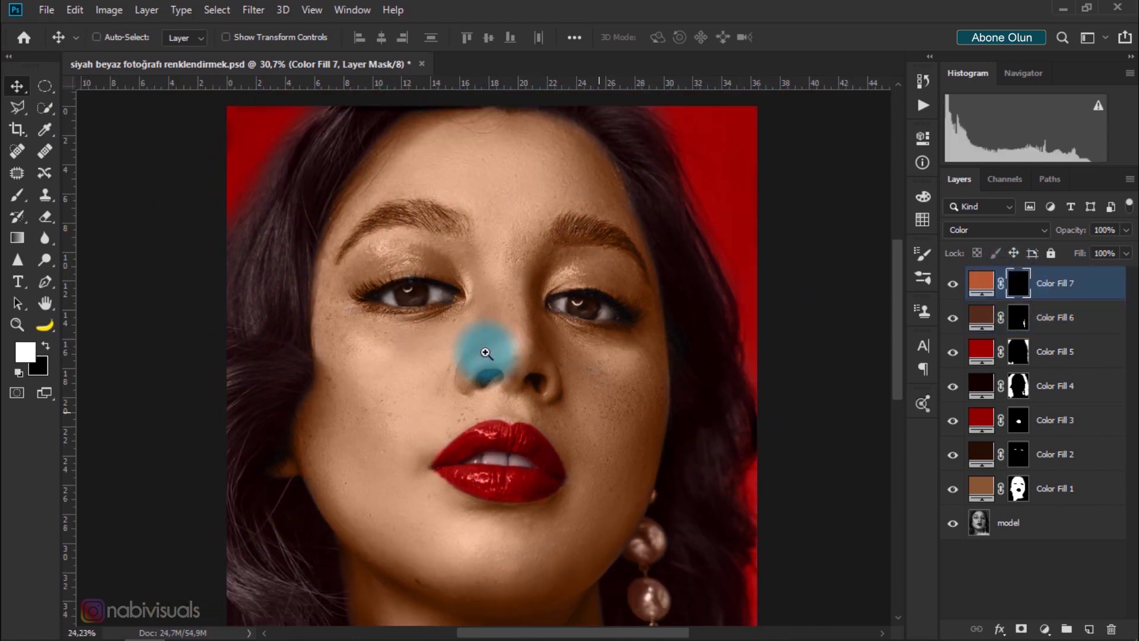
Paint white at 100% brush opacity on Color Fill 7's mask over the left and right cheeks.
left_click(18, 191)
right_click(386, 363)
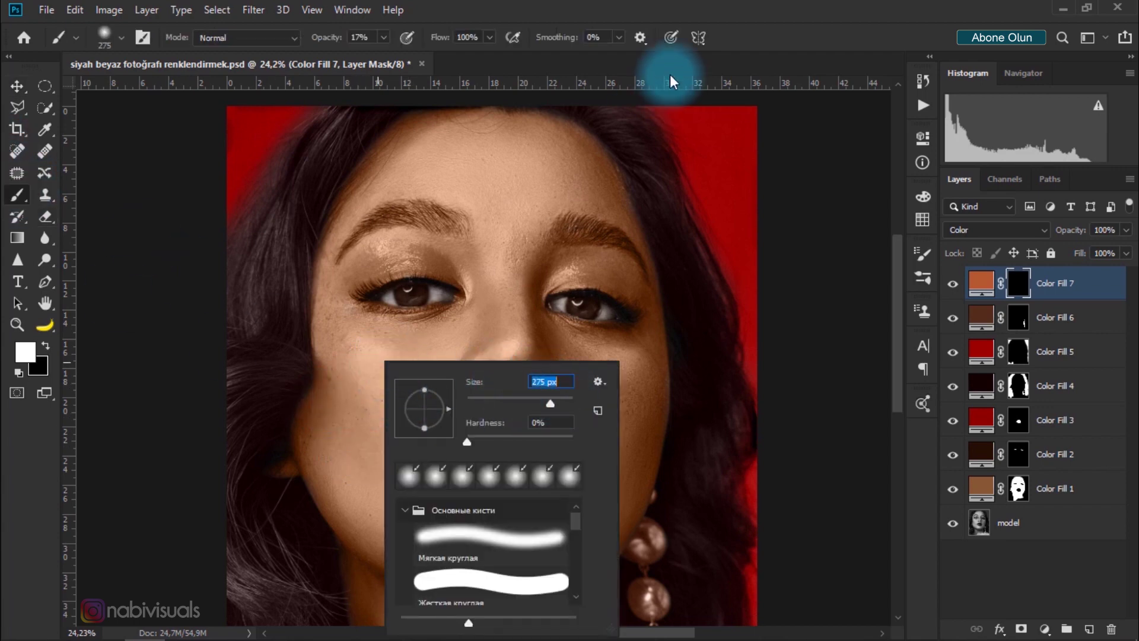
key("Return")
left_click_drag(323, 42, 407, 41)
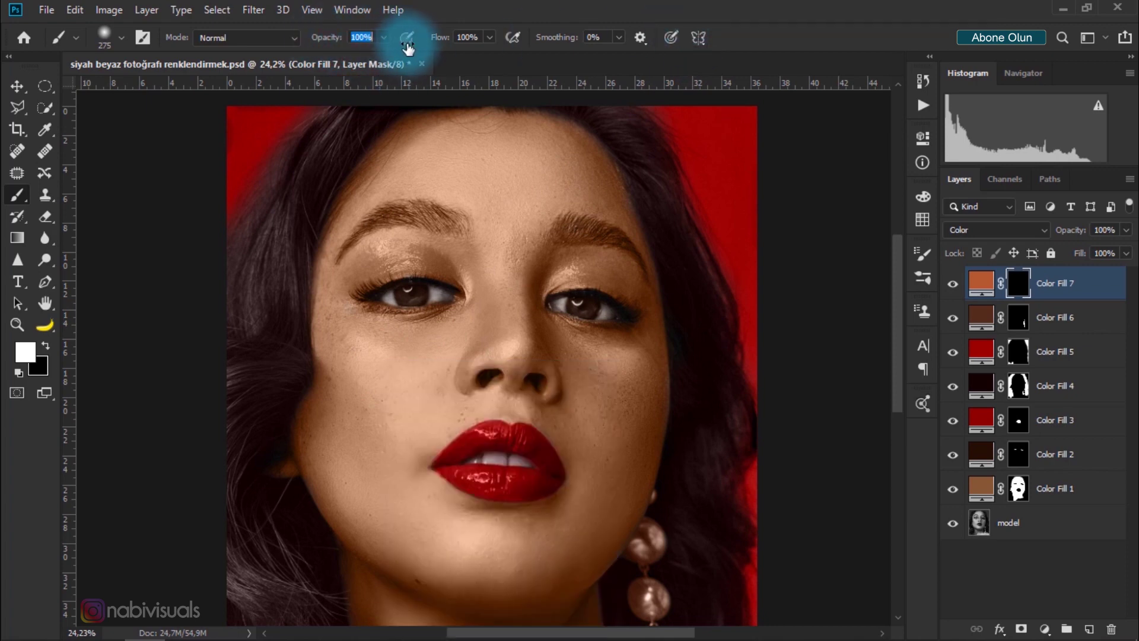
mouse_move(370, 378)
left_mouse_down()
mouse_move(407, 382)
mouse_move(349, 377)
mouse_move(344, 466)
mouse_move(394, 402)
mouse_move(415, 399)
mouse_move(364, 371)
mouse_move(391, 371)
mouse_move(407, 402)
left_mouse_up()
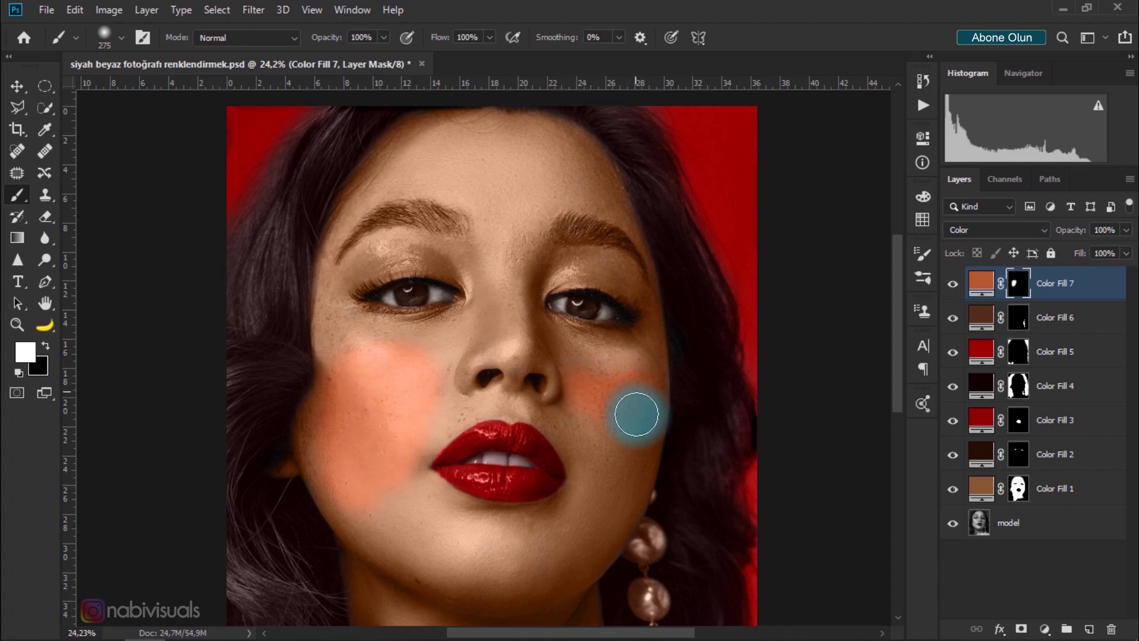
mouse_move(637, 414)
left_mouse_down()
mouse_move(617, 478)
mouse_move(593, 423)
left_mouse_up()
left_click_drag(609, 472, 623, 400)
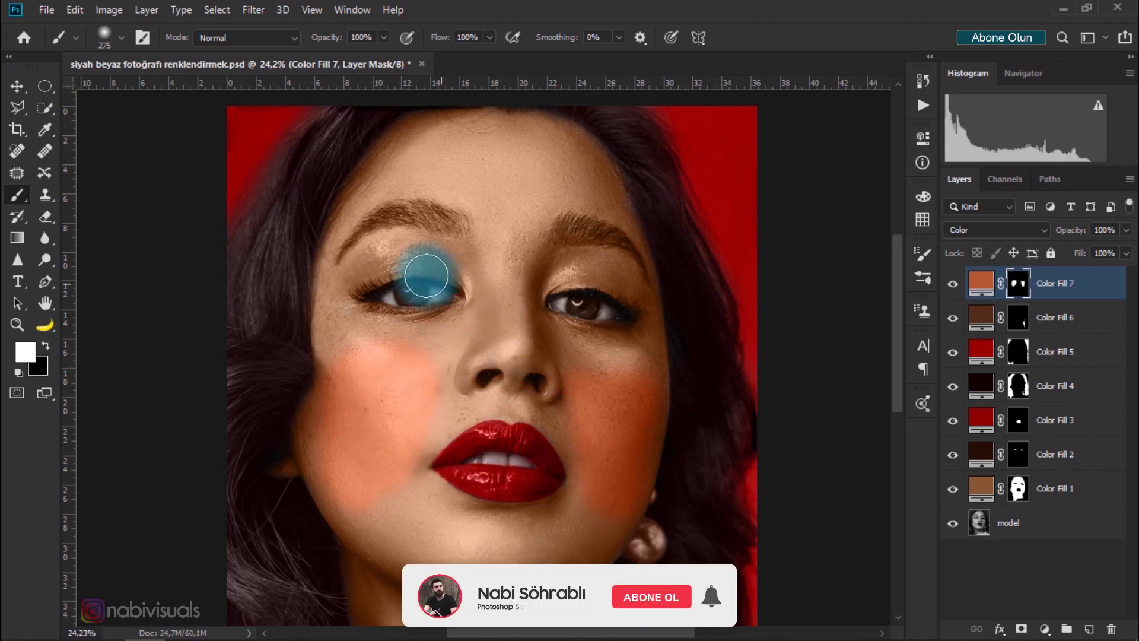
scroll(403, 255, "up", 3)
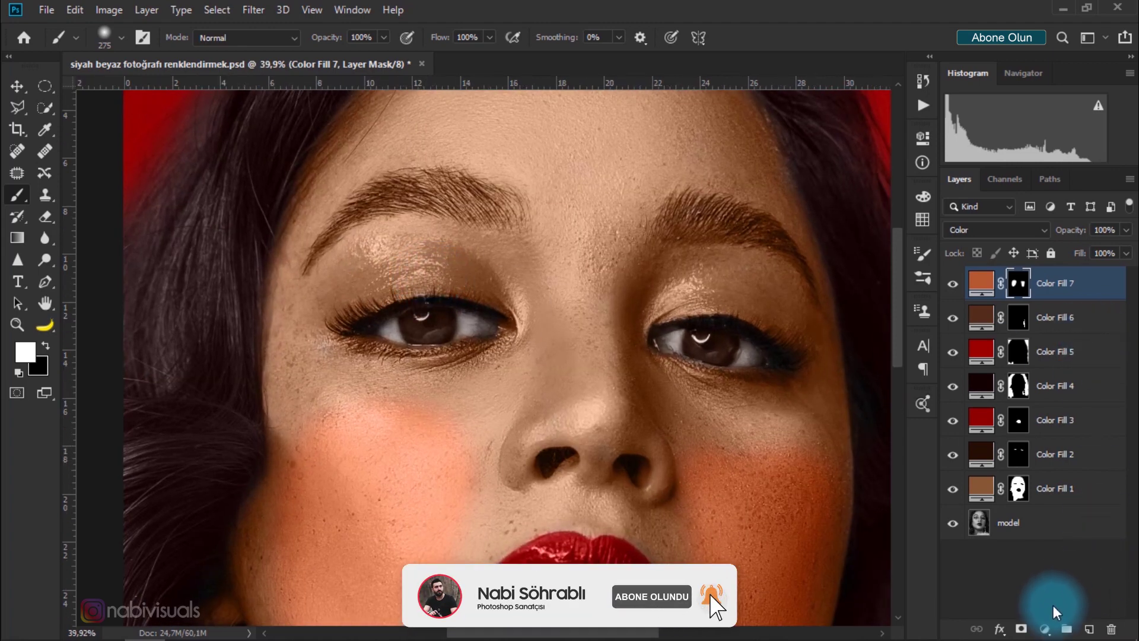
Add a #7a3823 Solid Color fill as Color Fill 8 in Color mode and select its mask.
left_click(1044, 629)
left_click(1029, 333)
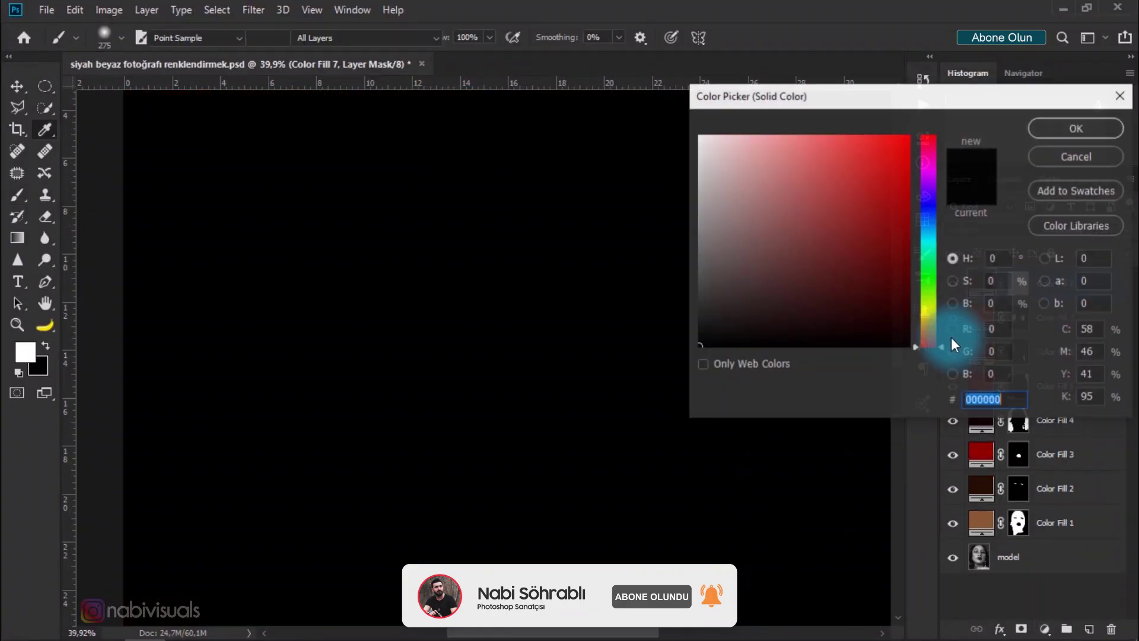
left_click_drag(939, 338, 937, 341)
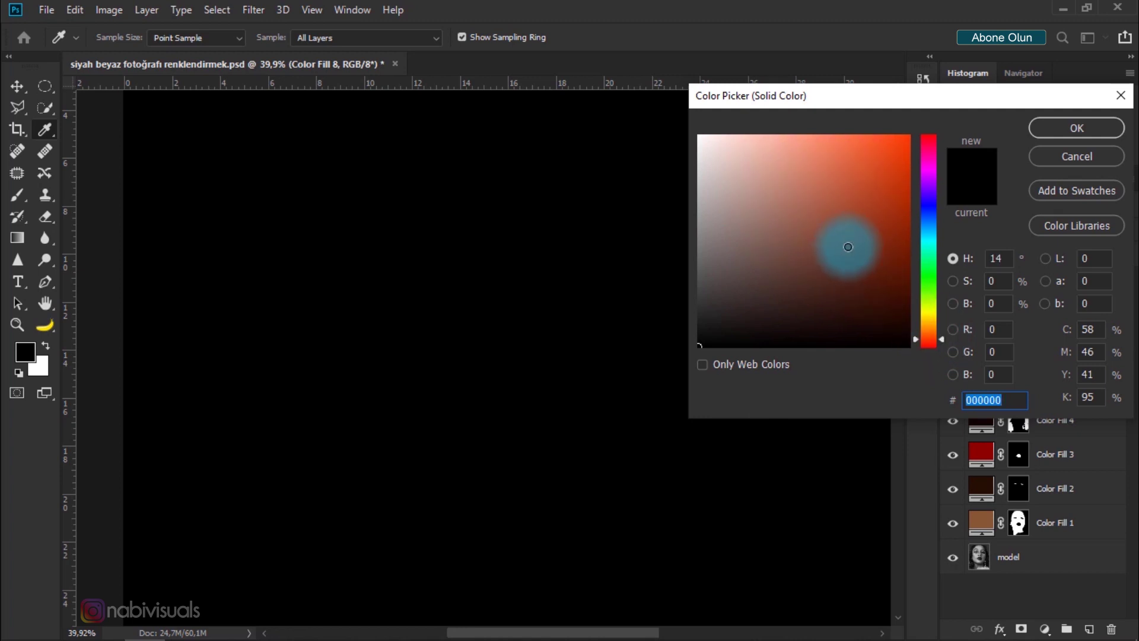
left_click(849, 246)
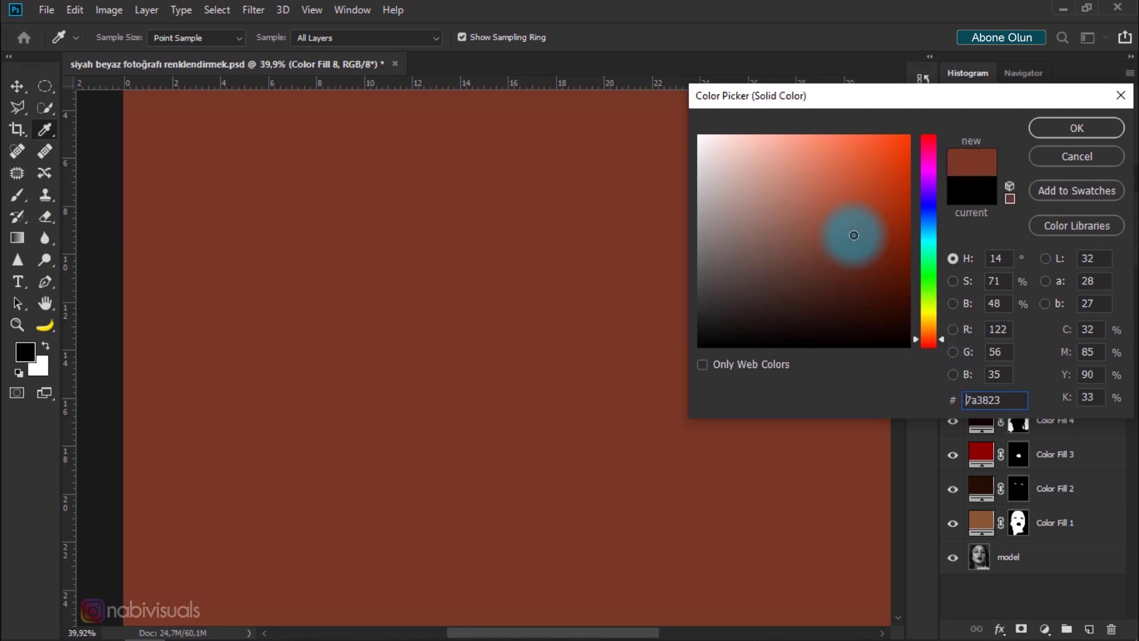
left_click(1087, 134)
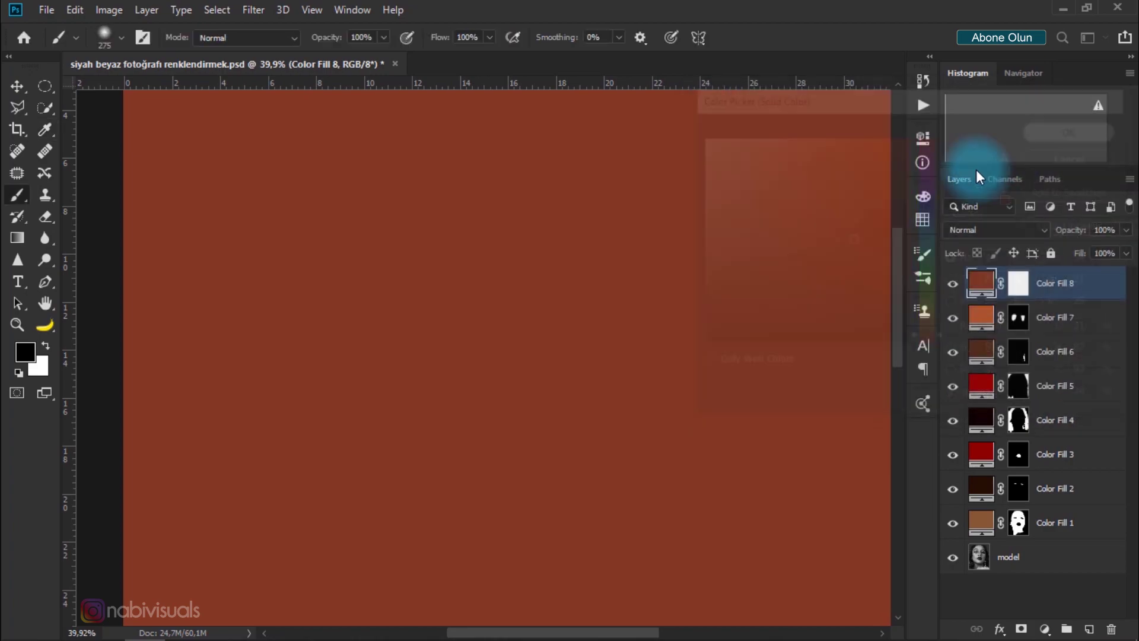
left_click(1029, 232)
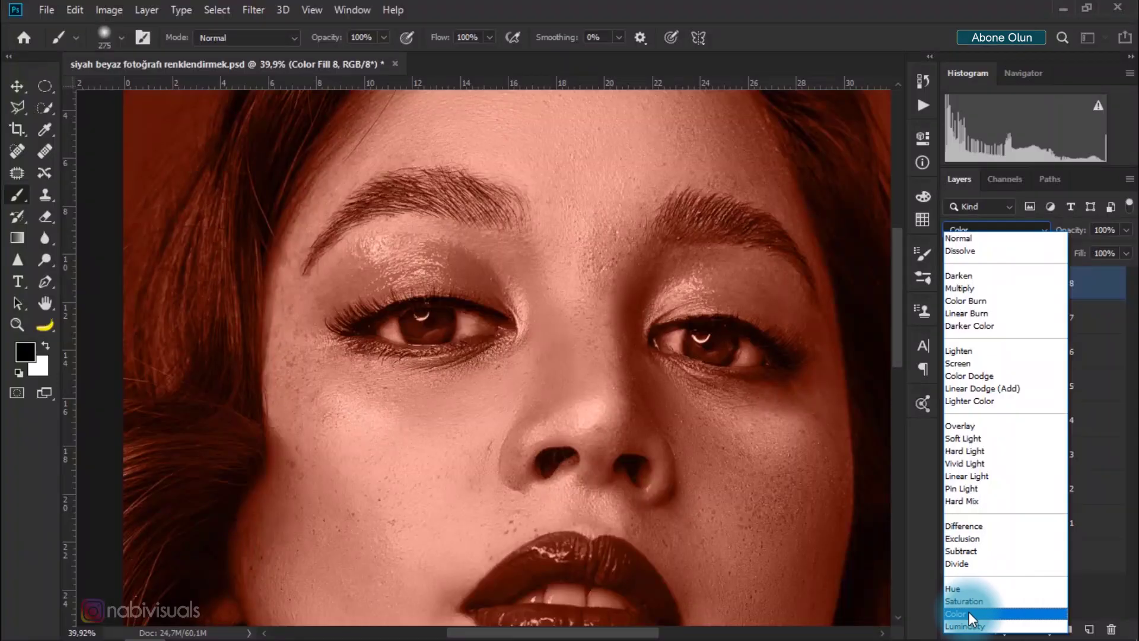
left_click(969, 612)
left_click(17, 89)
left_click(1033, 290)
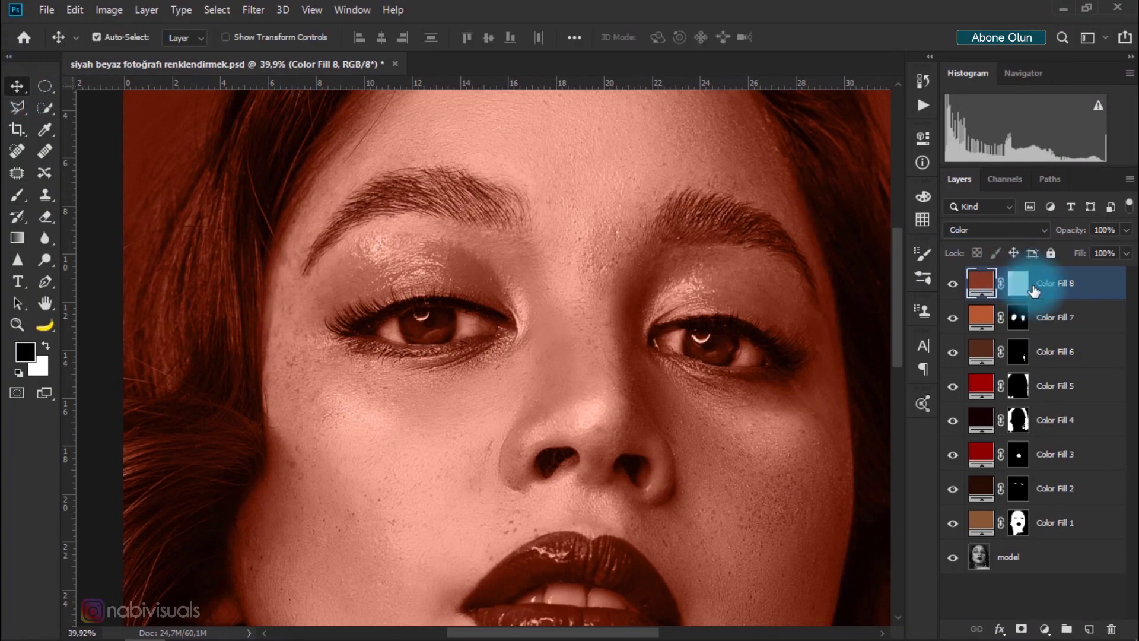
Invert Color Fill 8's mask and paint pink eyeshadow above both eyes with a 165 px brush.
key("ctrl+i")
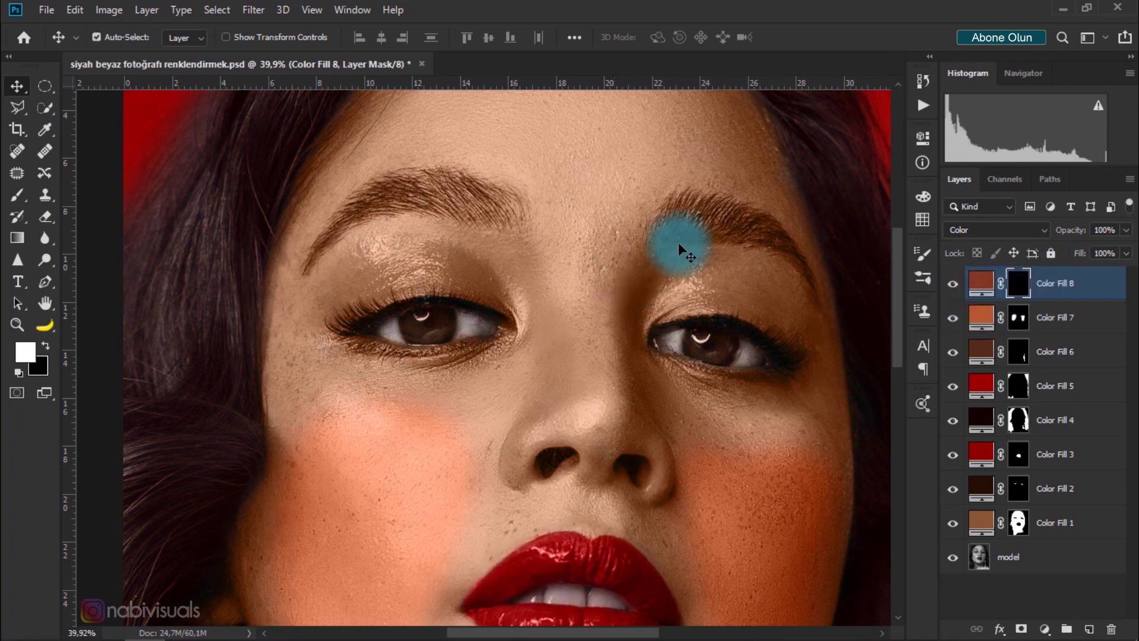
left_click(7, 196)
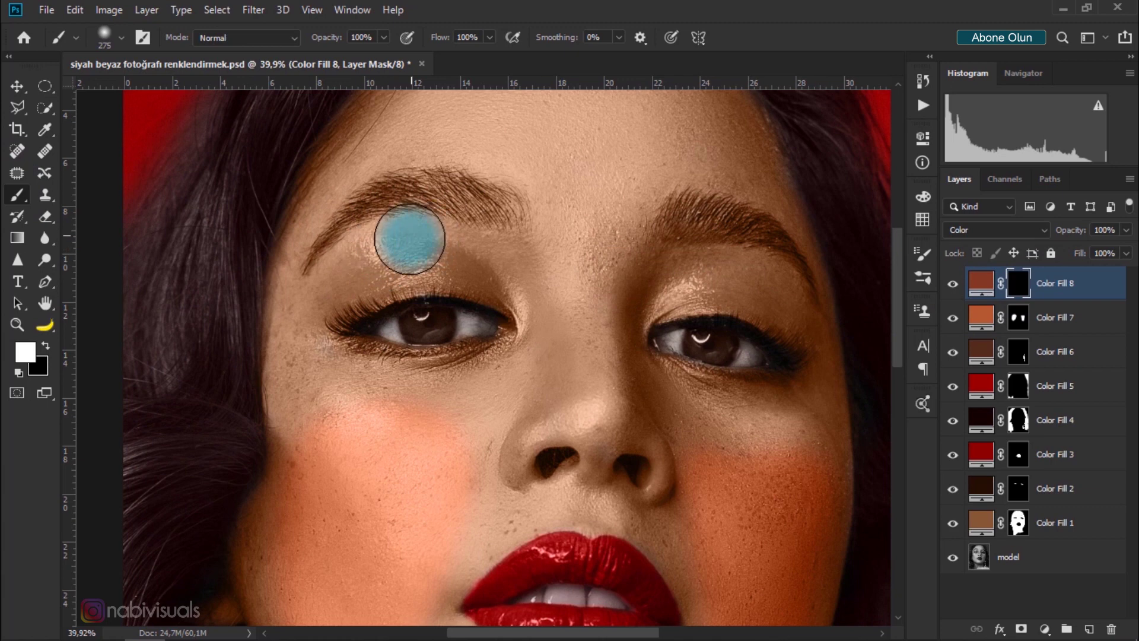
right_click(416, 238)
left_click_drag(572, 284, 568, 279)
left_click(394, 242)
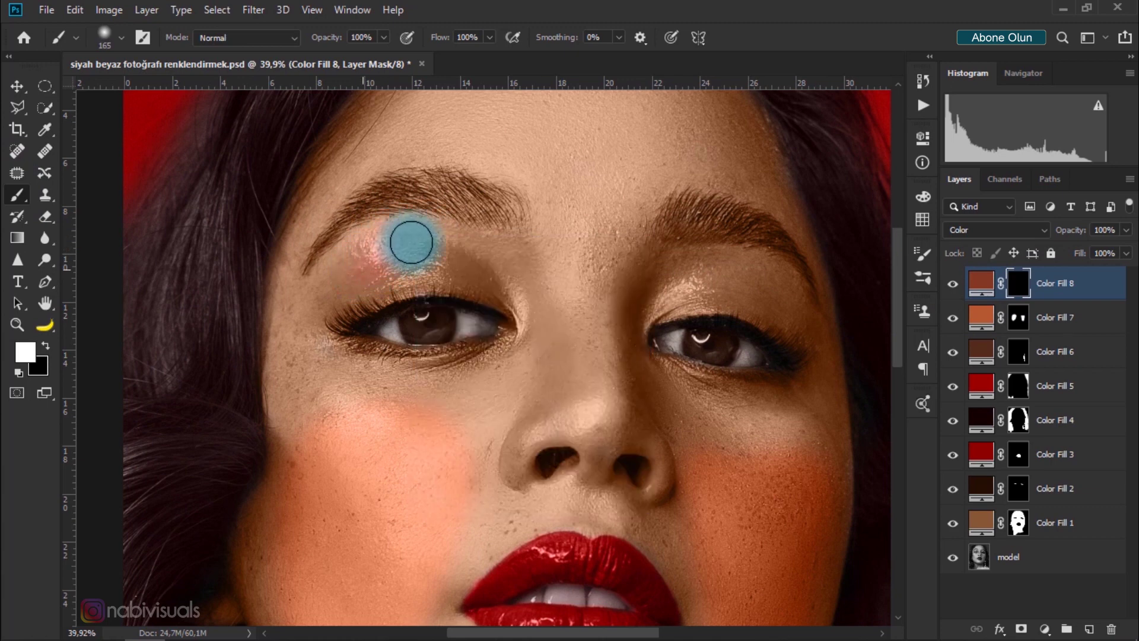
left_click_drag(407, 241, 331, 282)
mouse_move(426, 253)
left_mouse_down()
mouse_move(476, 255)
mouse_move(457, 247)
left_mouse_up()
mouse_move(687, 305)
left_mouse_down()
mouse_move(657, 297)
mouse_move(801, 297)
mouse_move(715, 293)
mouse_move(791, 313)
left_mouse_up()
Set the brush opacity to 62% and review the brush size while inspecting the eyeshadow.
scroll(519, 243, "down", 5)
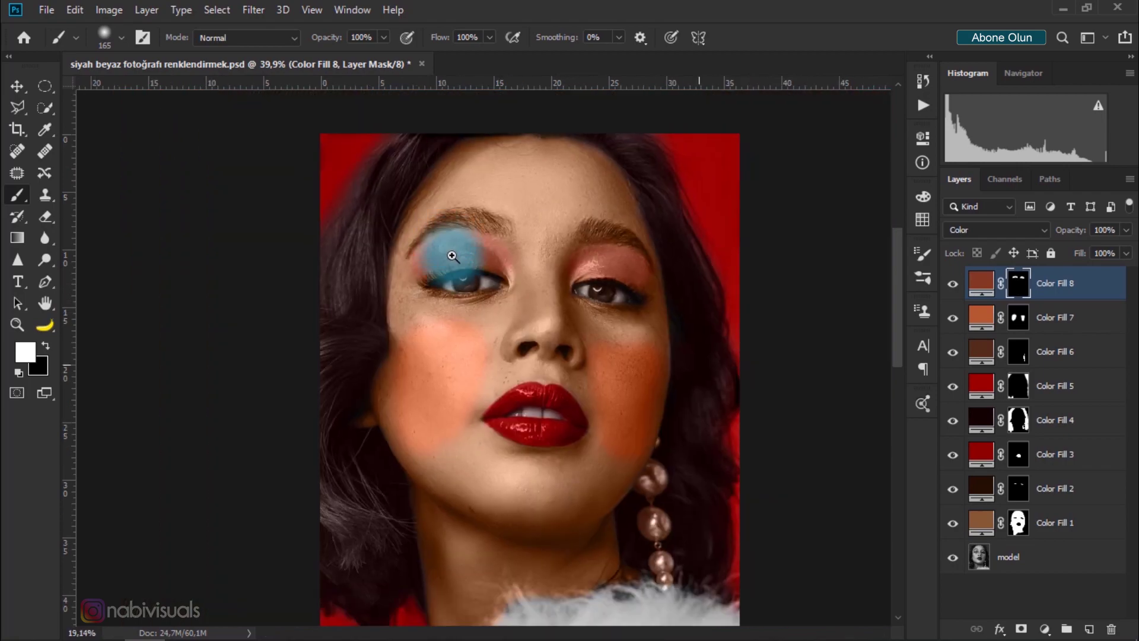
scroll(532, 209, "up", 1)
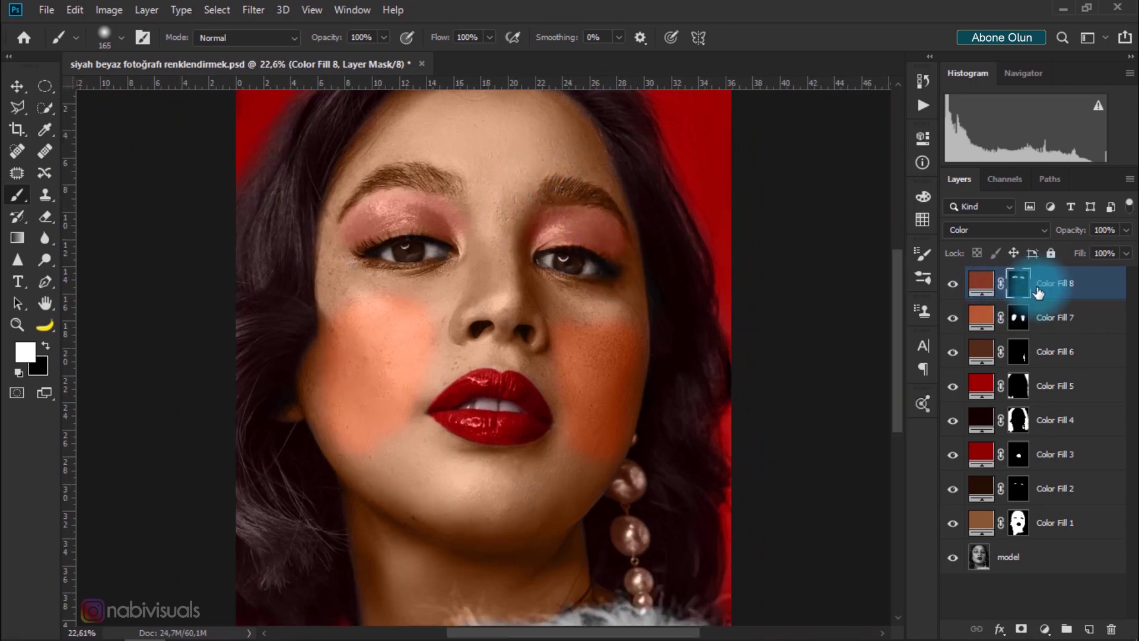
left_click(118, 278)
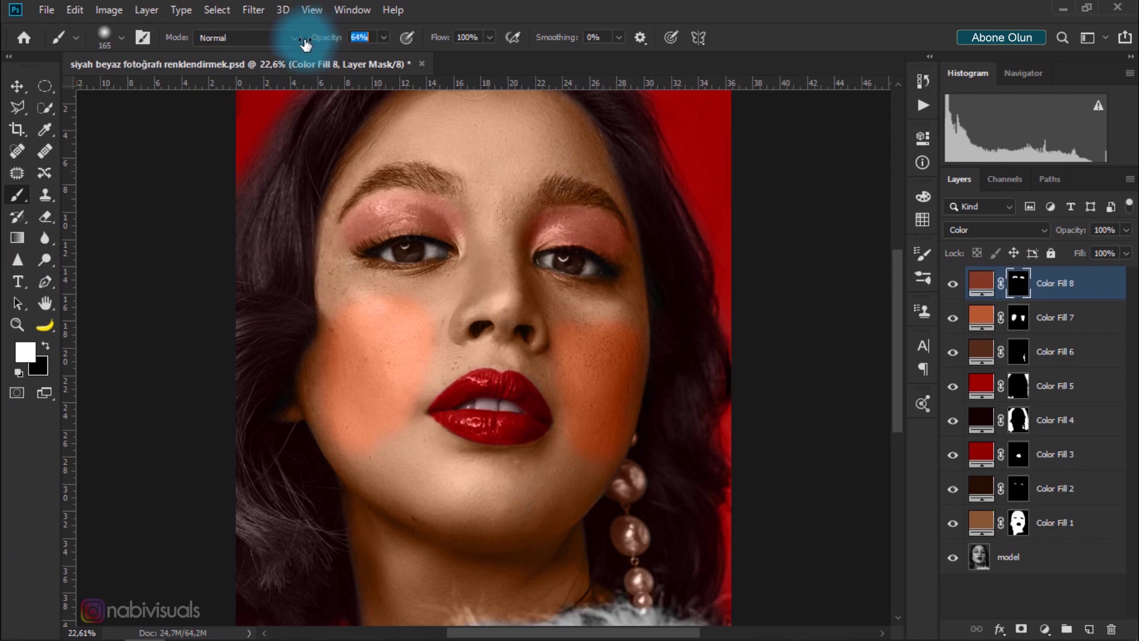
type("62")
key("Return")
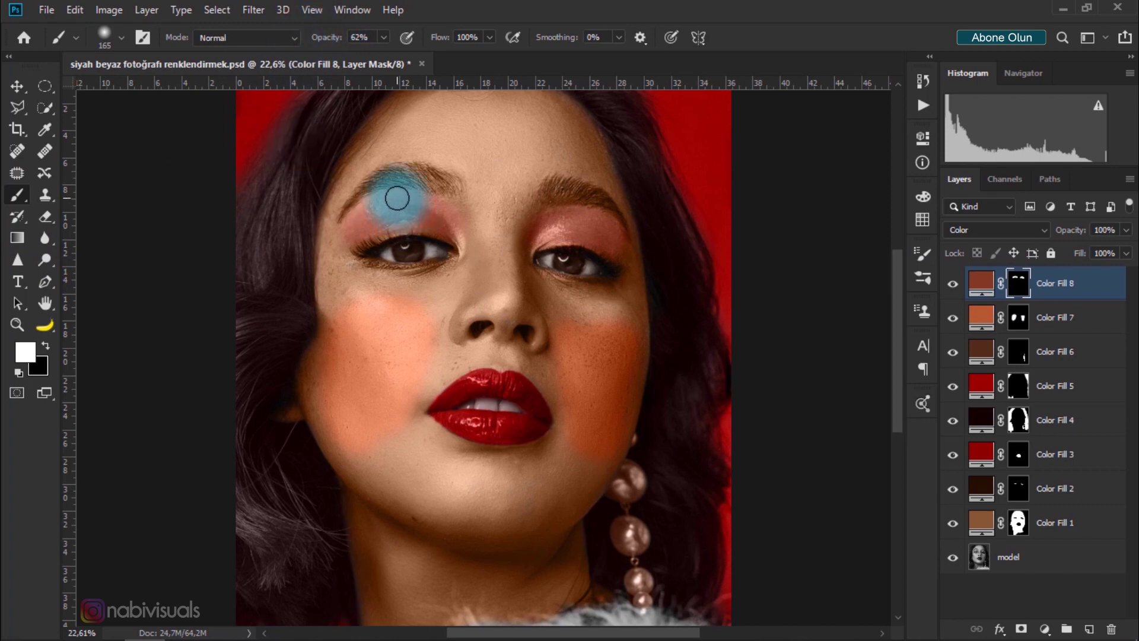
right_click(397, 198)
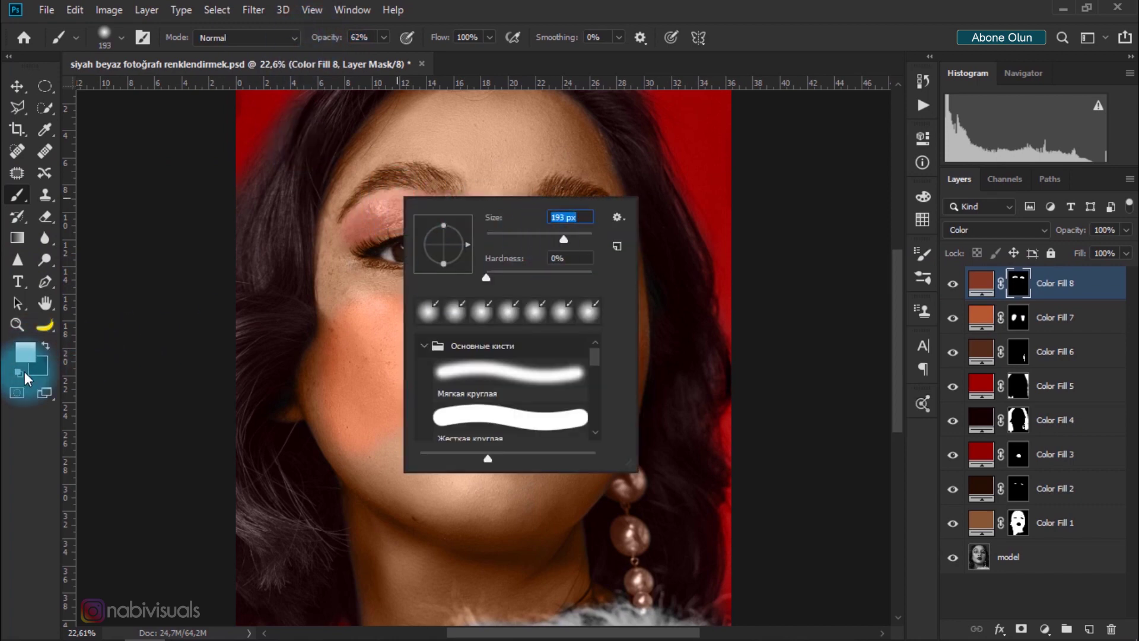
key("Return")
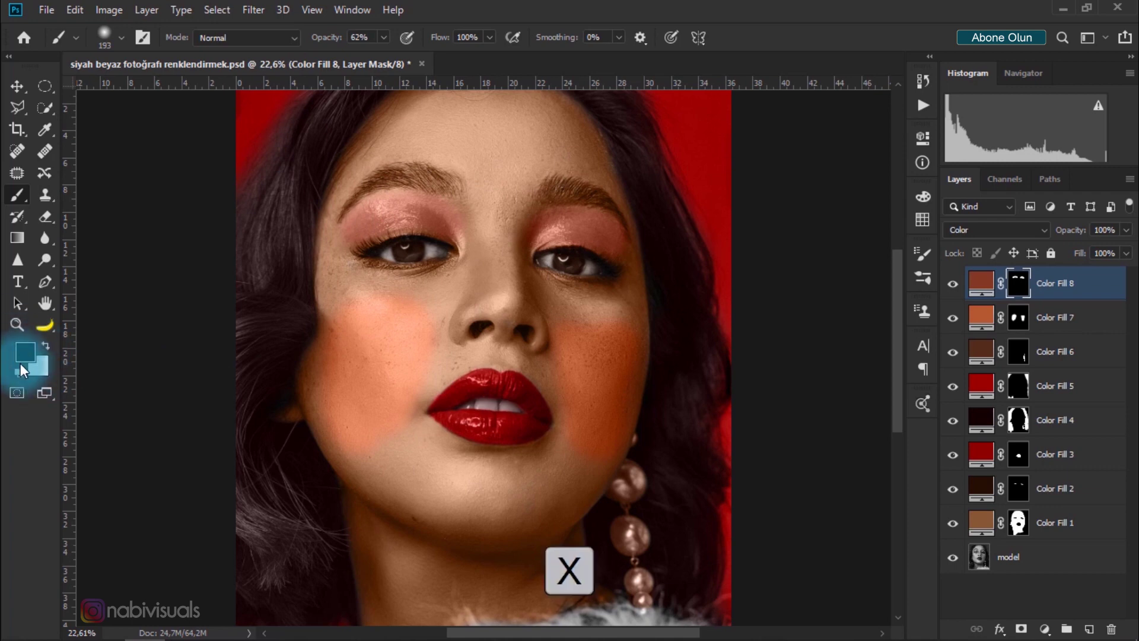
scroll(410, 196, "up", 2)
scroll(421, 201, "up", 2)
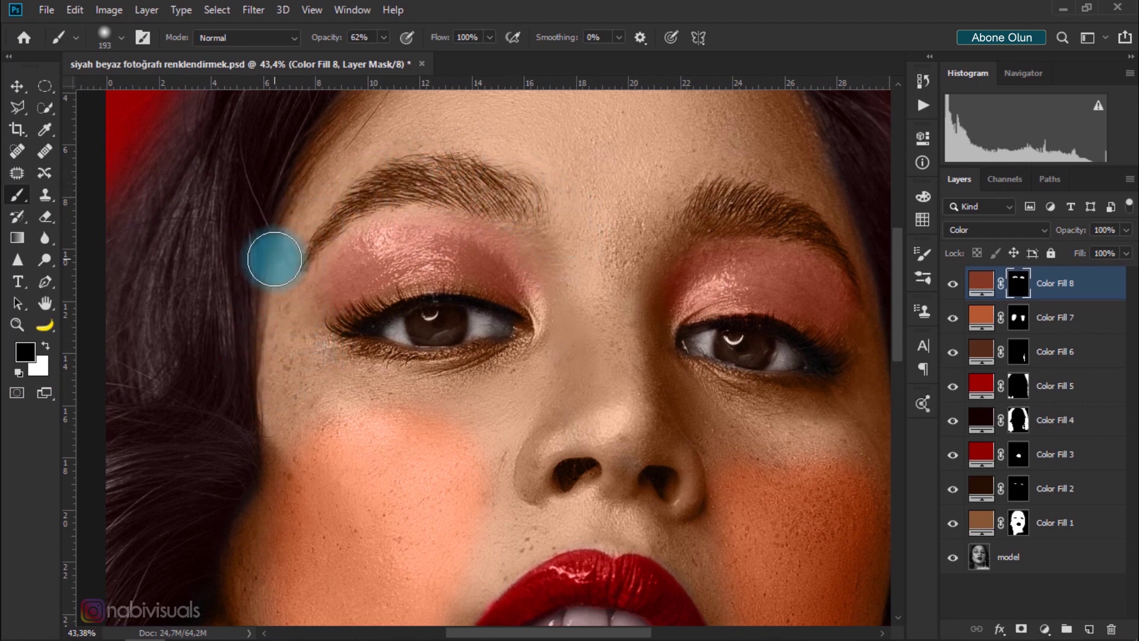
scroll(428, 237, "right", 2)
scroll(427, 237, "right", 2)
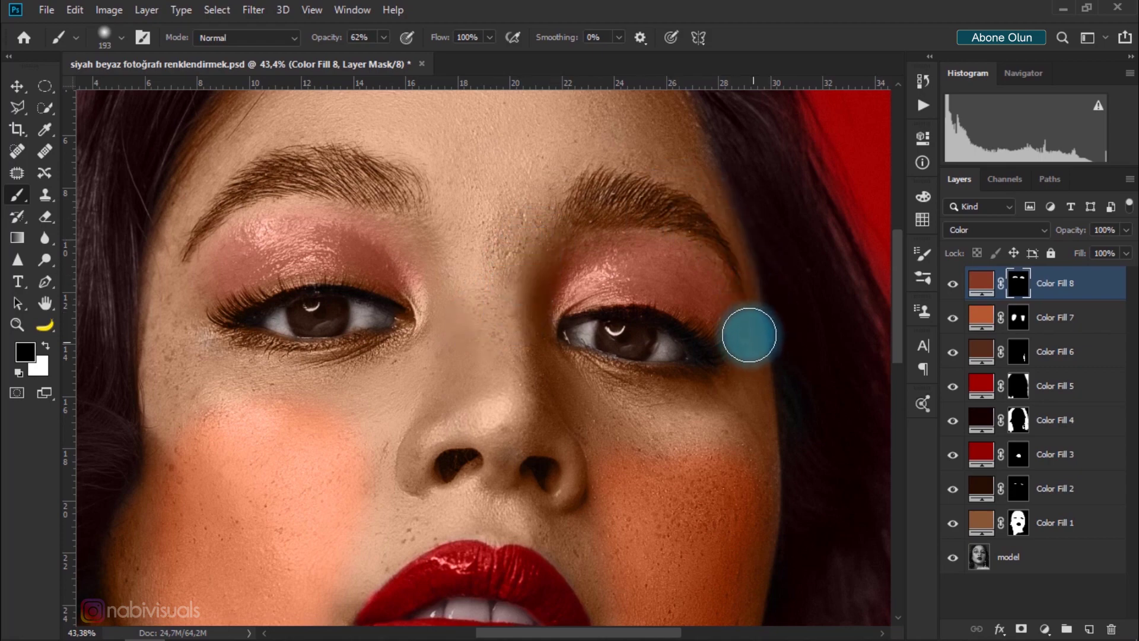
scroll(757, 326, "down", 5)
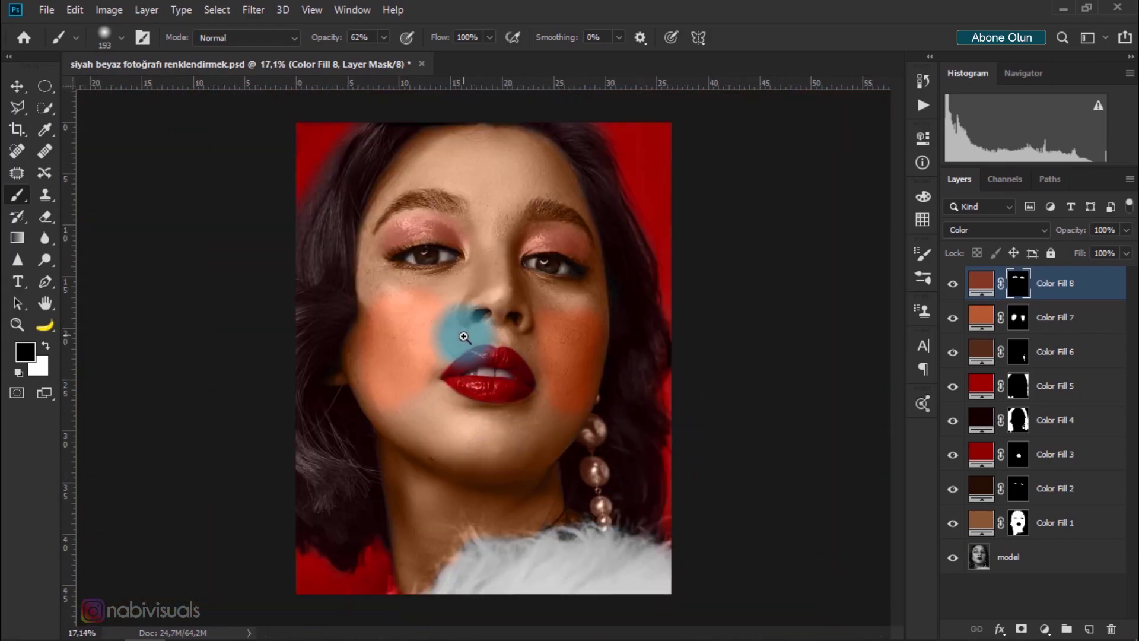
scroll(464, 337, "up", 2)
Enlarge the brush to 306 px on Color Fill 7's mask and lower that layer's opacity to 94%.
left_click(1062, 318)
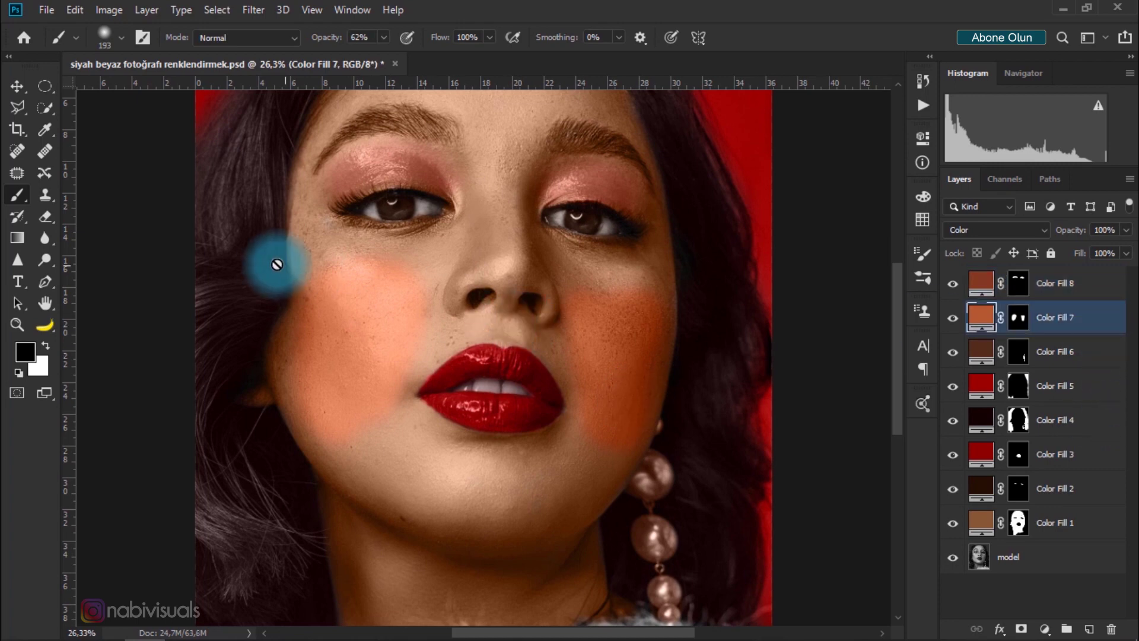
left_click(1012, 320)
key("ctrl+backslash")
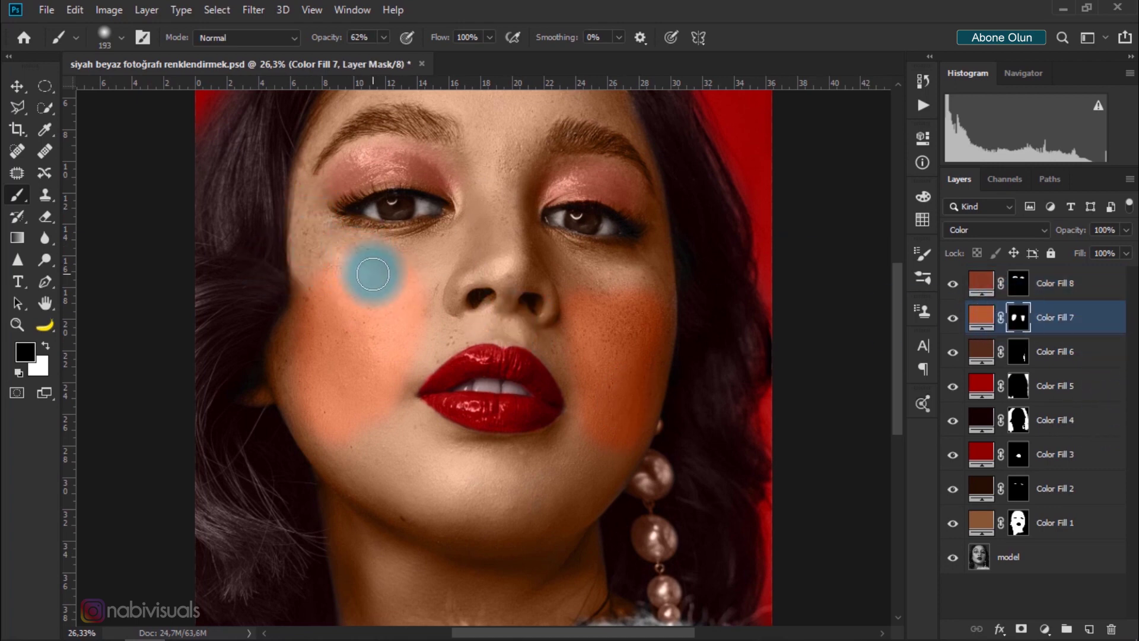
right_click(529, 305)
left_click_drag(544, 318, 552, 316)
key("Return")
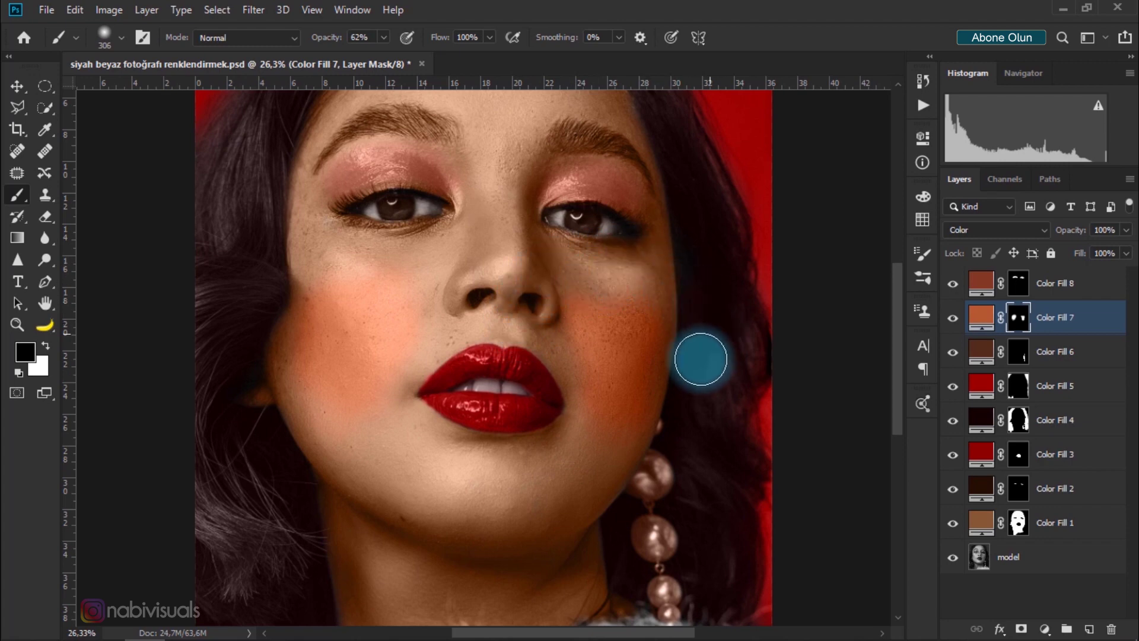
left_click_drag(1077, 237, 1067, 235)
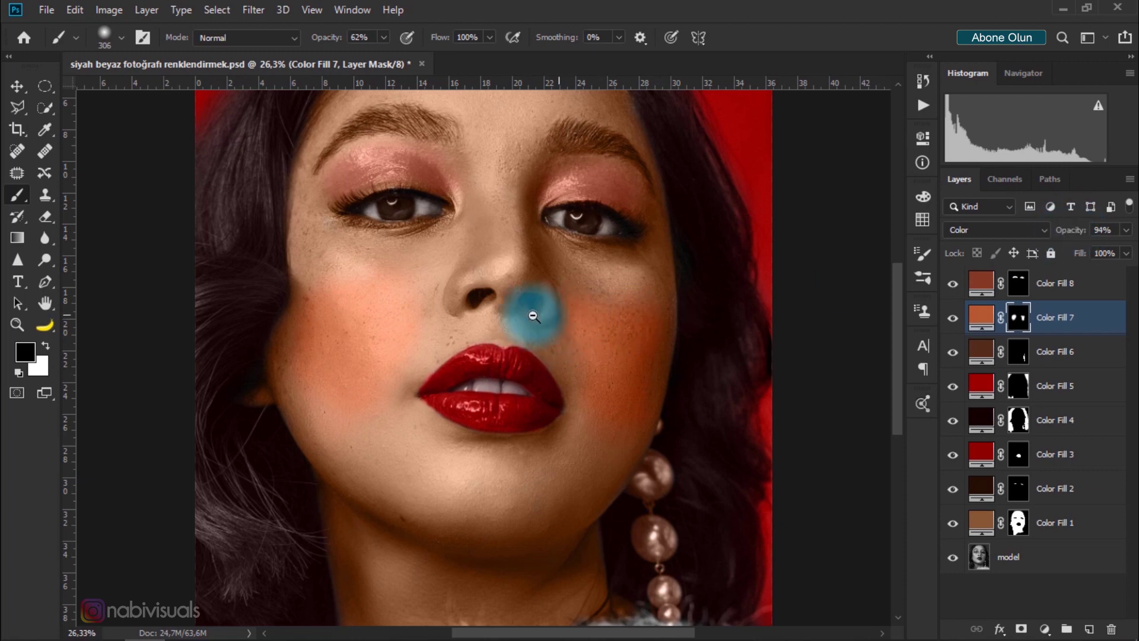
mouse_move(534, 305)
left_mouse_down()
mouse_move(505, 318)
mouse_move(540, 295)
mouse_move(564, 298)
mouse_move(554, 300)
left_mouse_up()
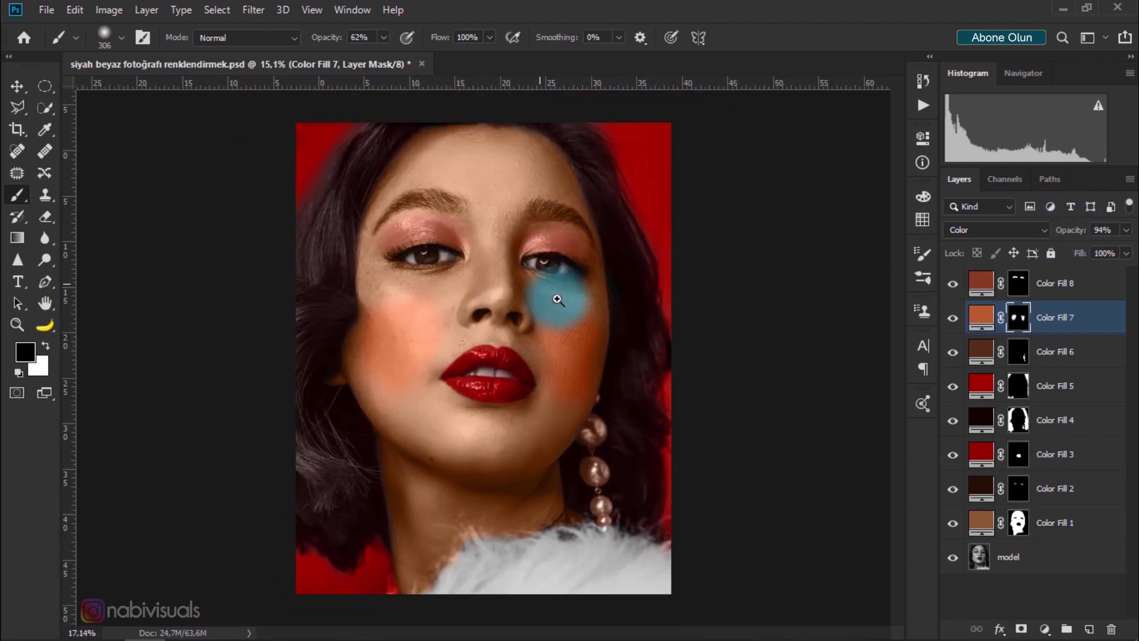
left_click(16, 86)
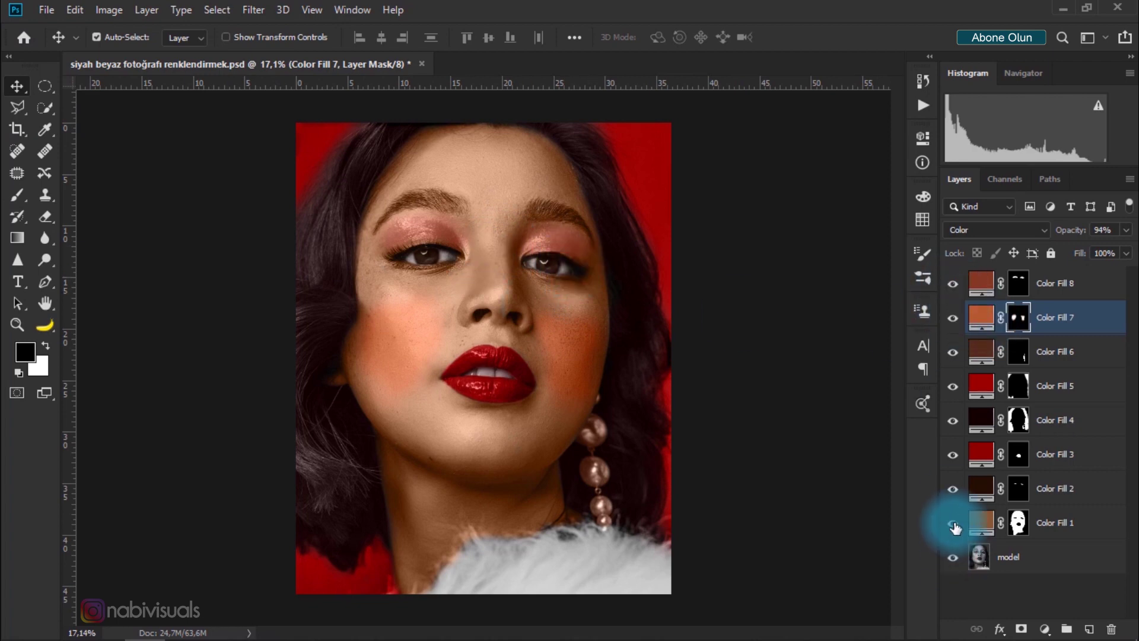
left_click_drag(953, 522, 955, 289)
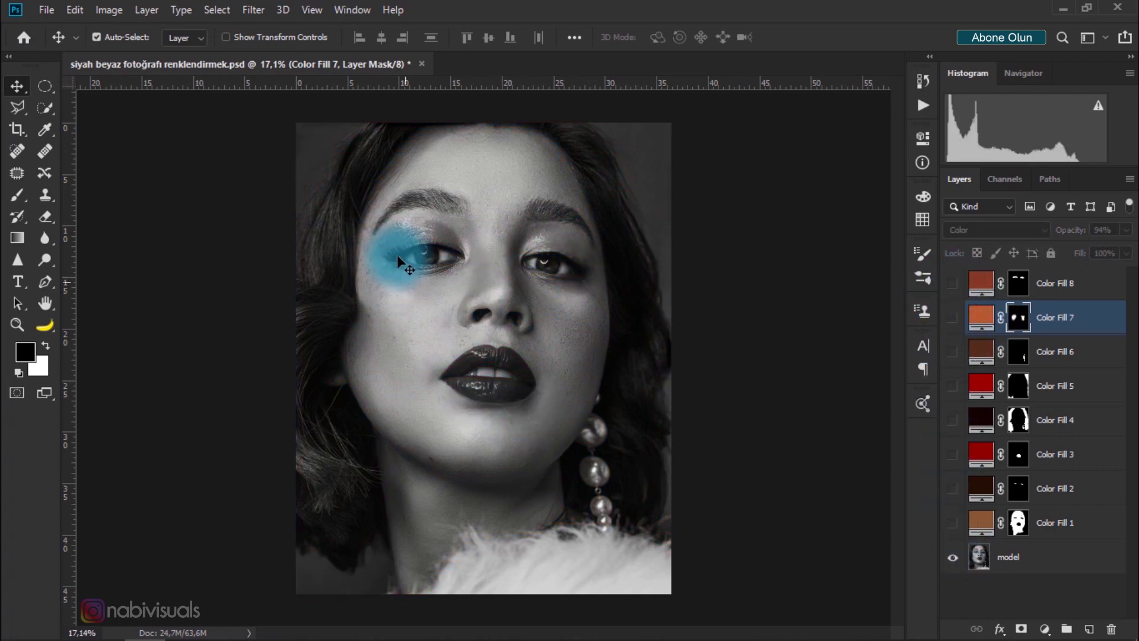
left_click(952, 523)
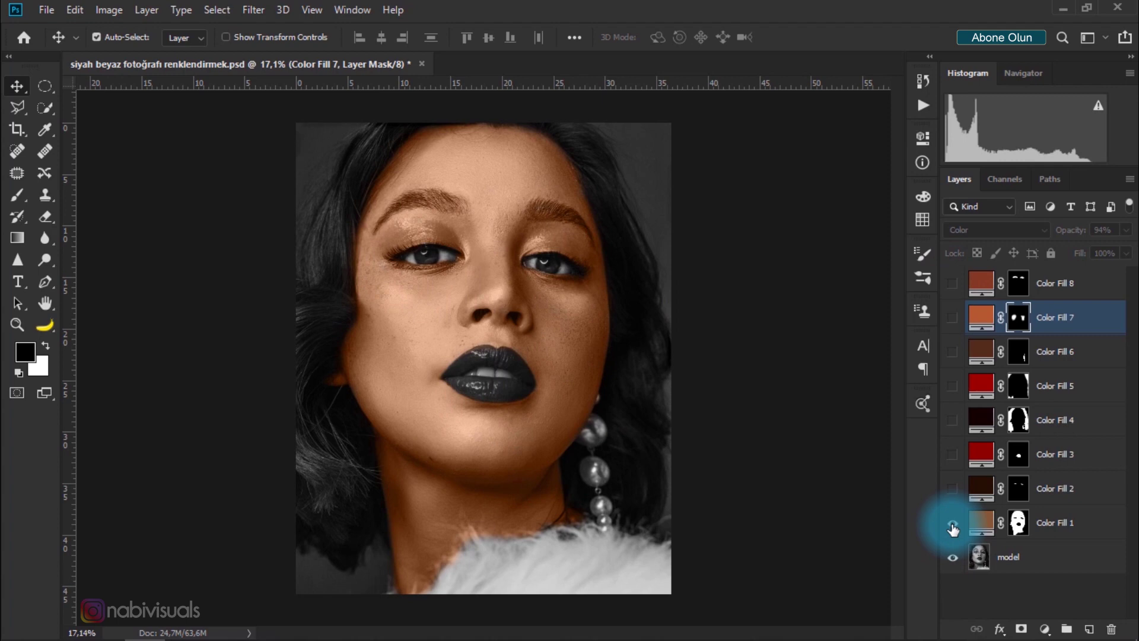
left_click(952, 488)
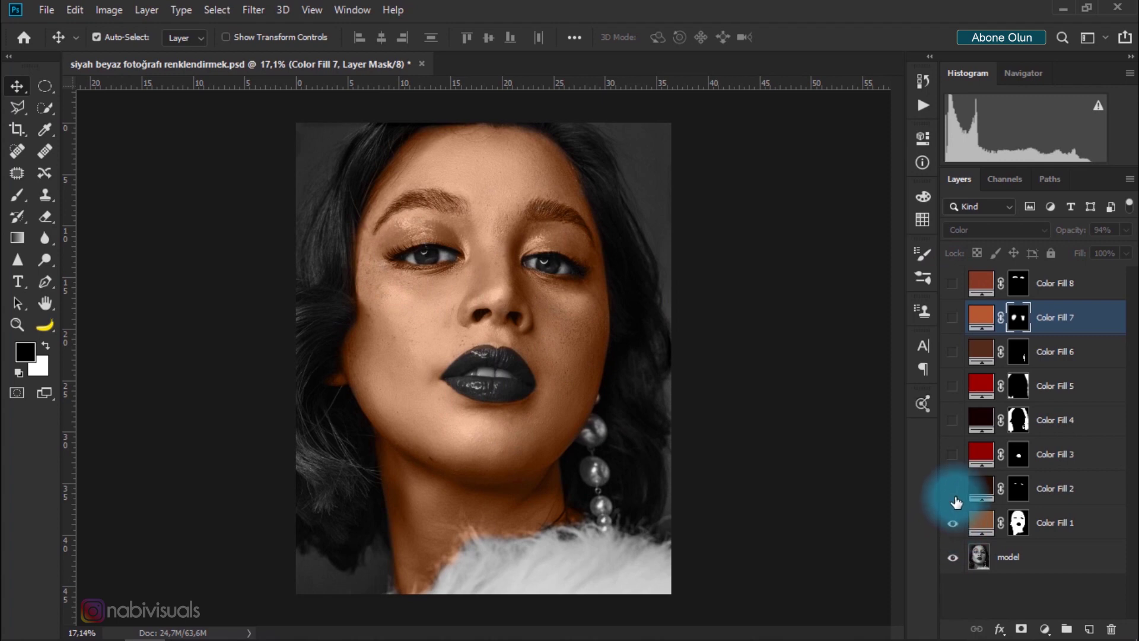
left_click(953, 455)
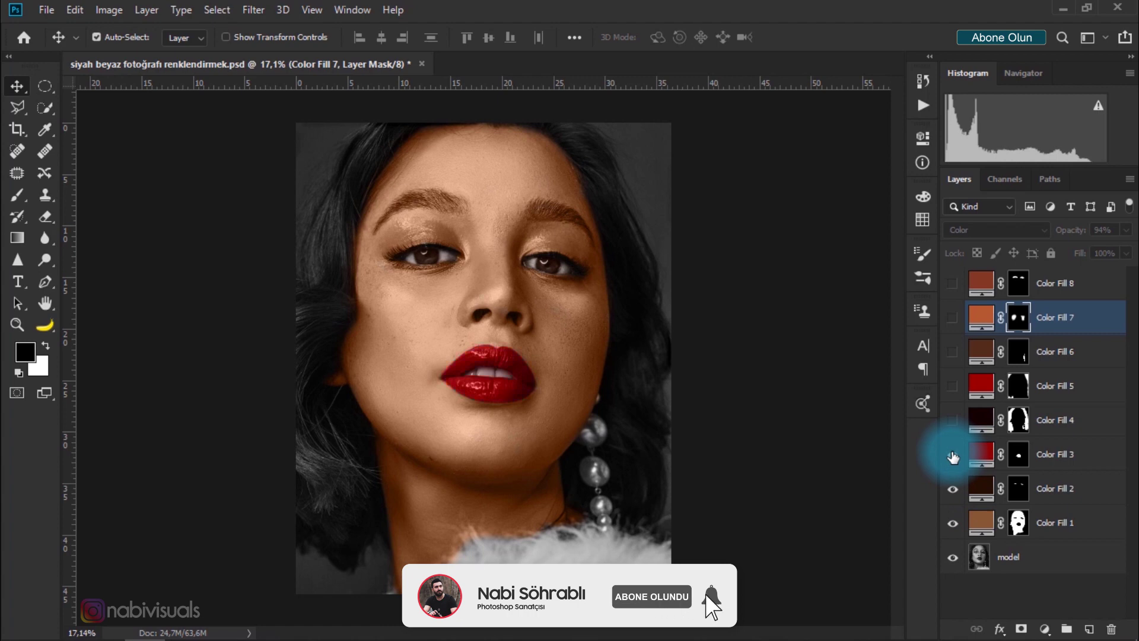
left_click(952, 421)
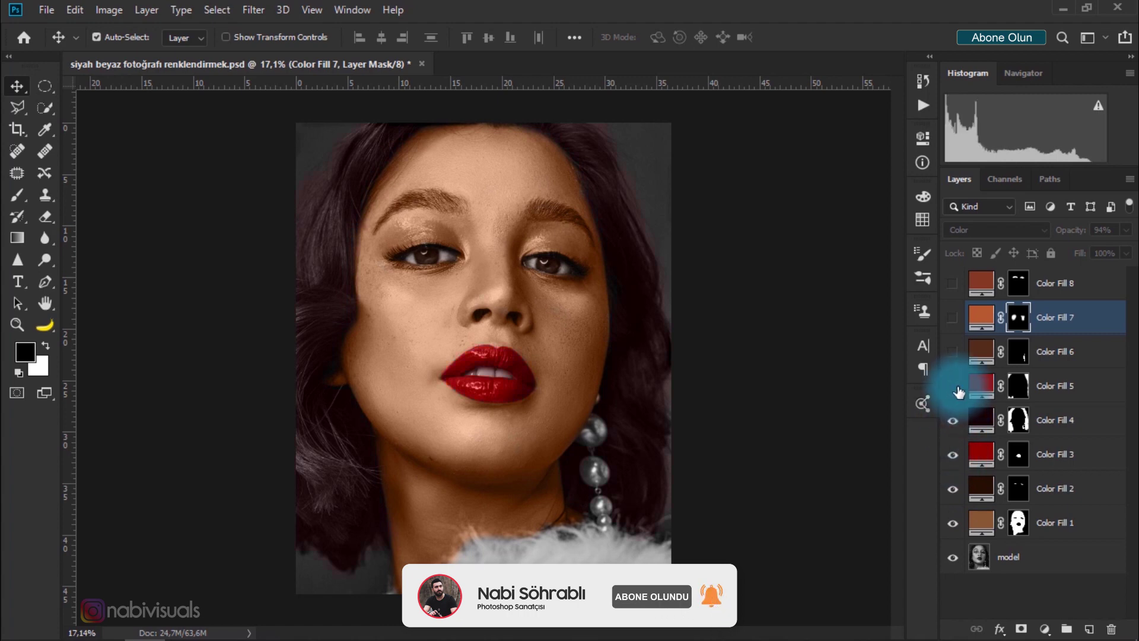
left_click(953, 389)
left_click(953, 352)
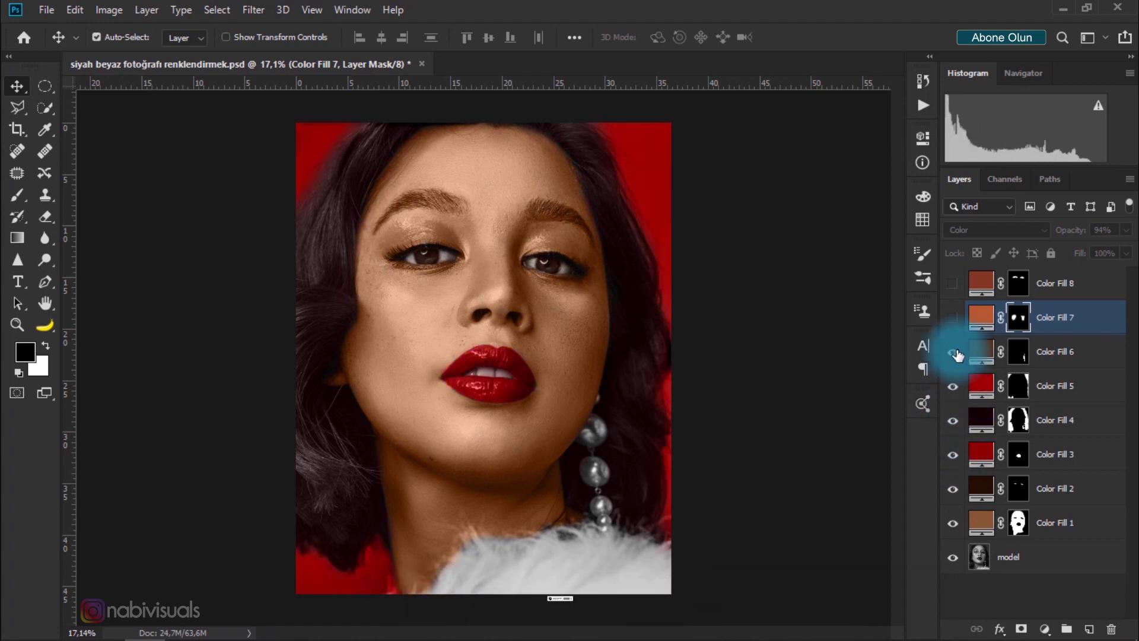
left_click(953, 318)
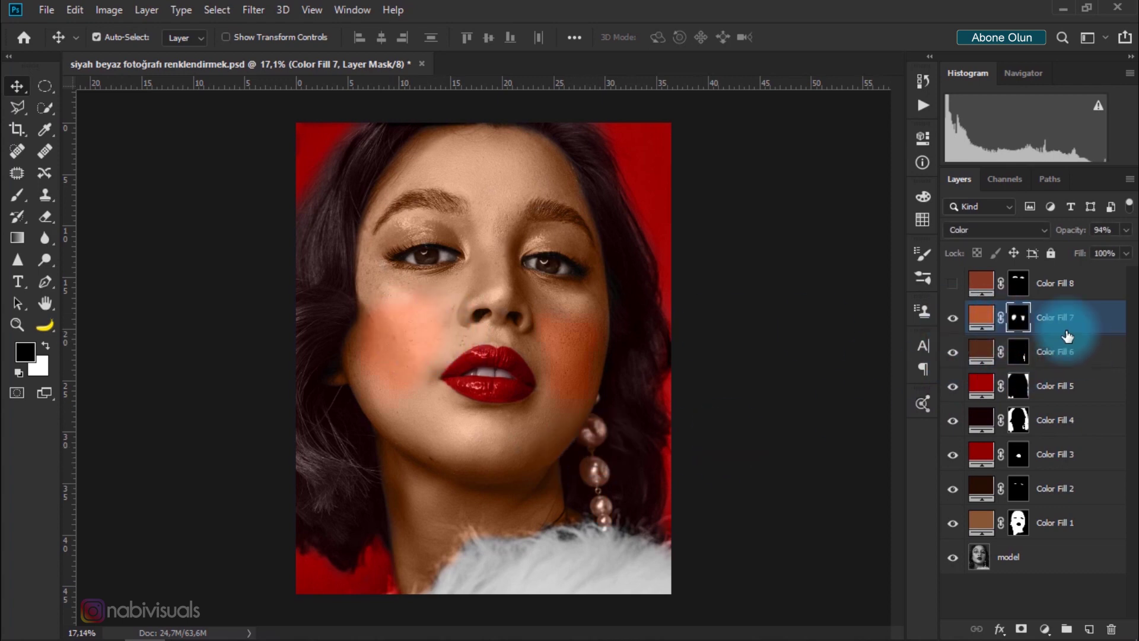
left_click(953, 283)
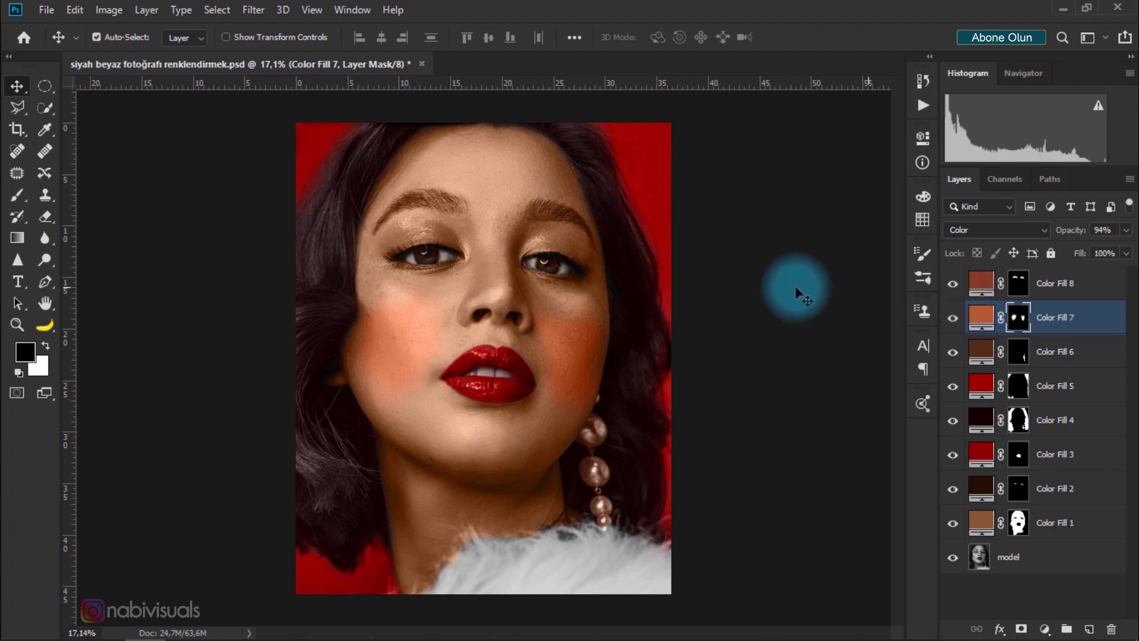
mouse_move(422, 235)
left_mouse_down()
mouse_move(399, 231)
mouse_move(696, 195)
mouse_move(454, 304)
left_mouse_up()
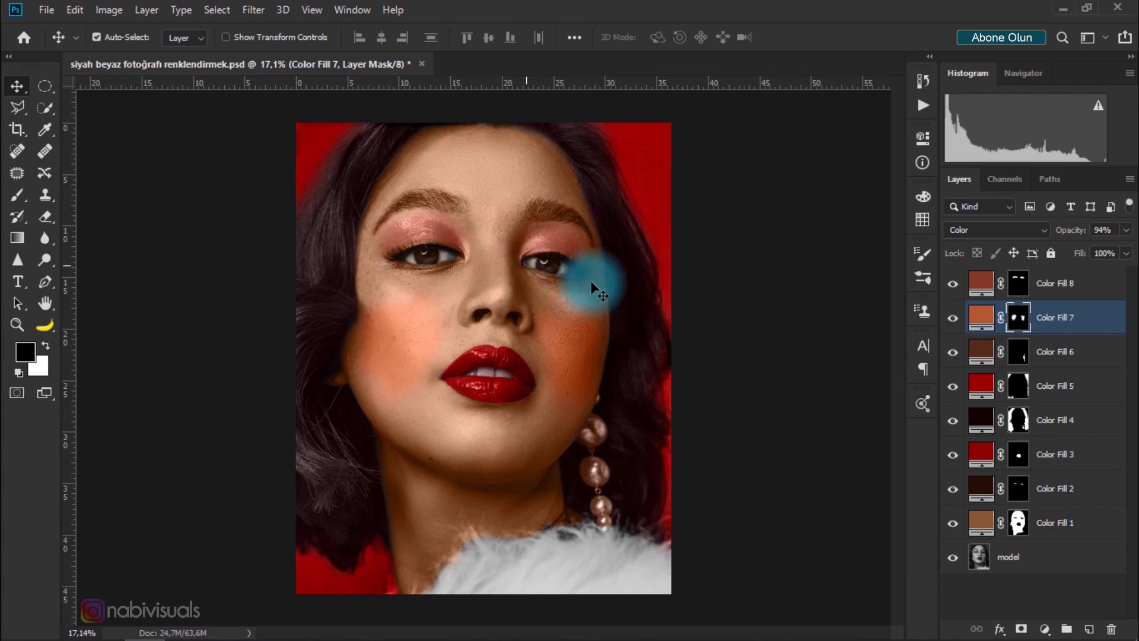
left_click(1056, 283)
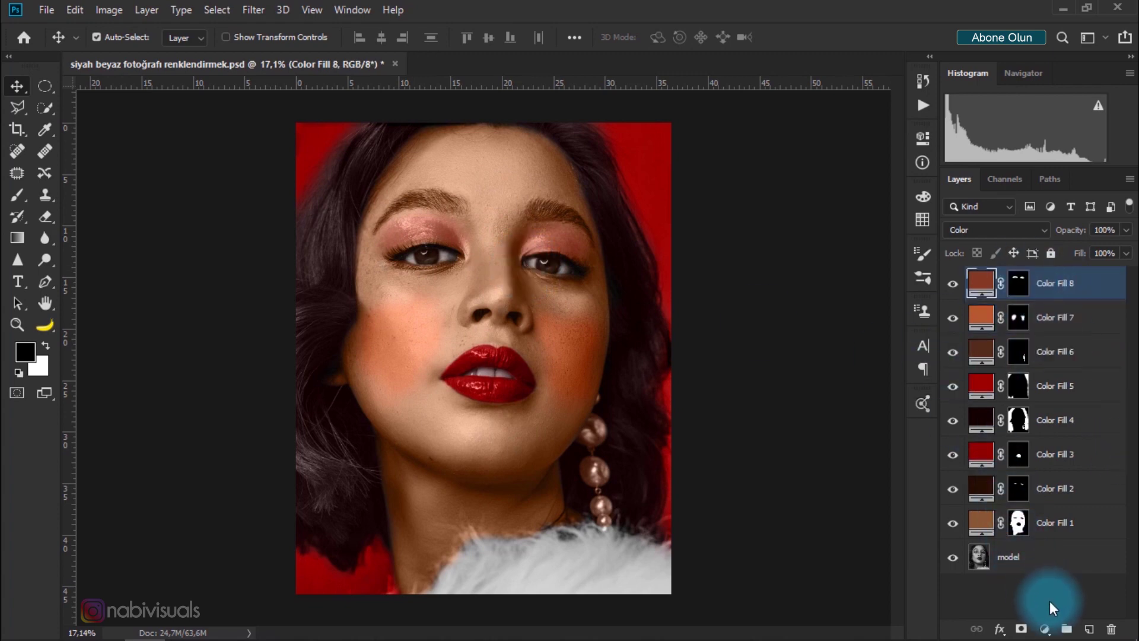
Add a Hue/Saturation adjustment layer set to Hue −6 and Saturation +7.
left_click(1045, 629)
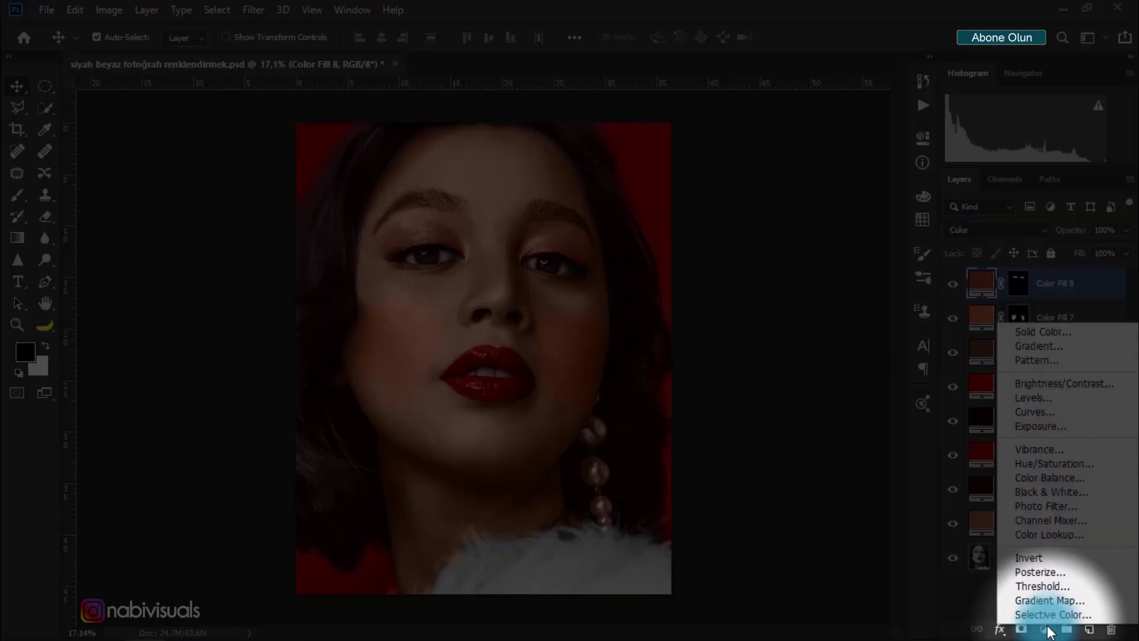
left_click(1068, 462)
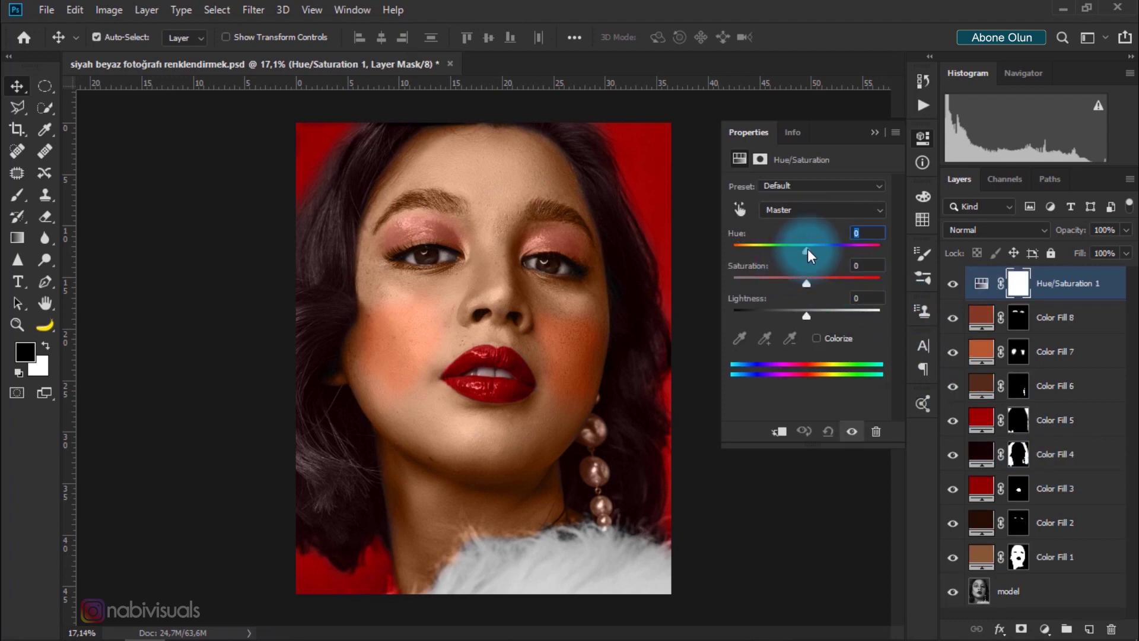
left_click_drag(807, 248, 811, 287)
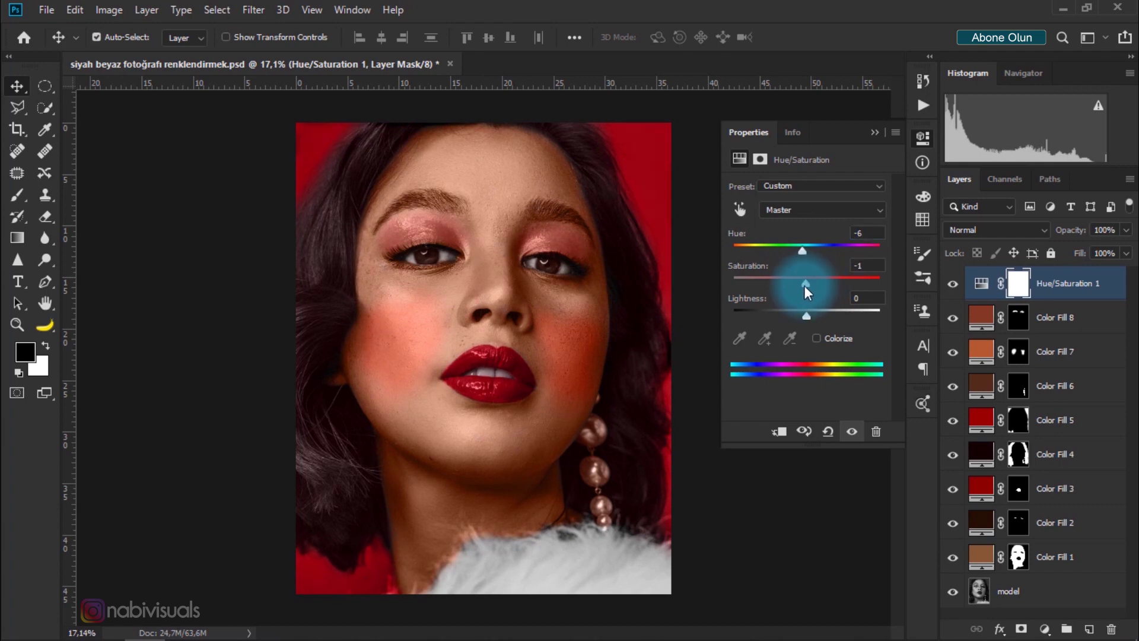
left_click(873, 133)
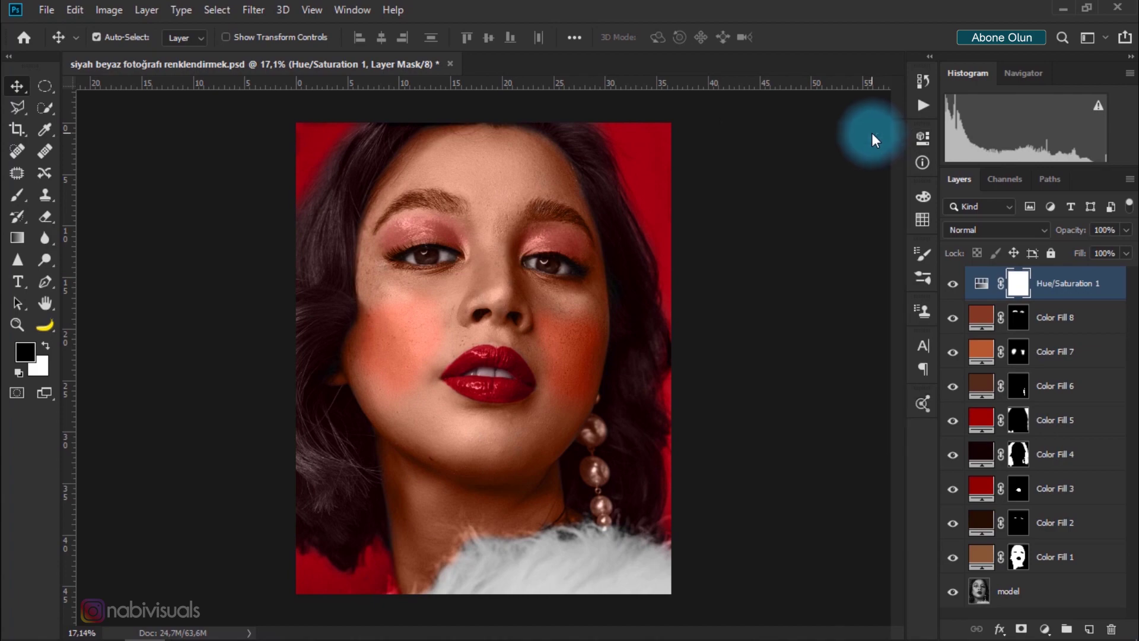
Add a Color Balance adjustment layer with midtones set to Cyan-Red -9, Magenta-Green -6, Yellow-Blue +12.
left_click(1045, 629)
left_click(1056, 485)
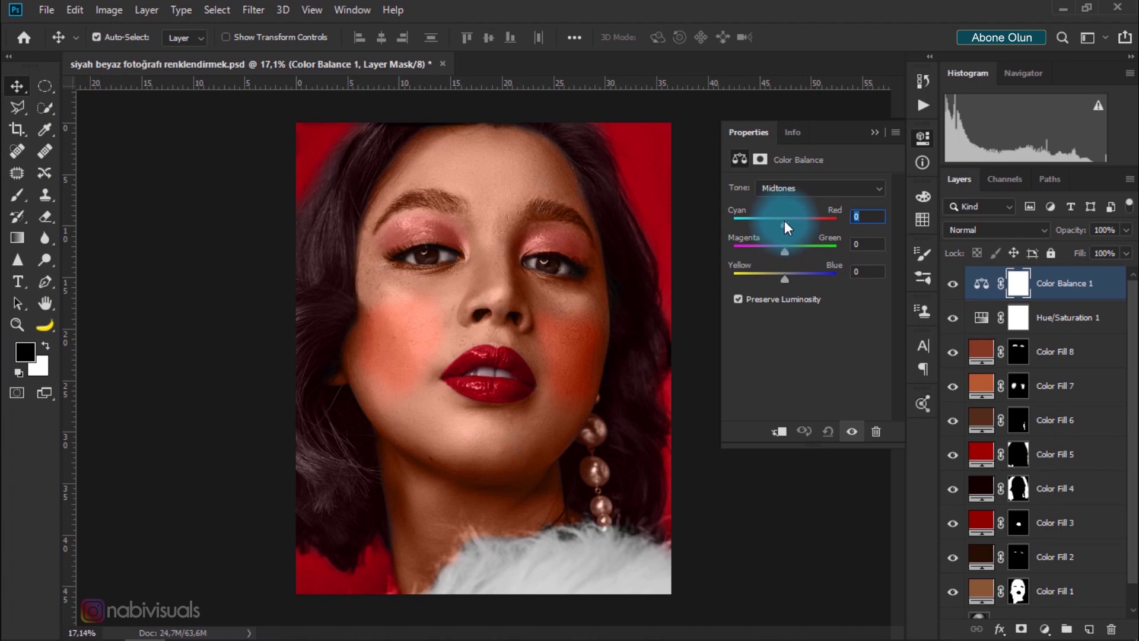
left_click_drag(785, 226, 788, 277)
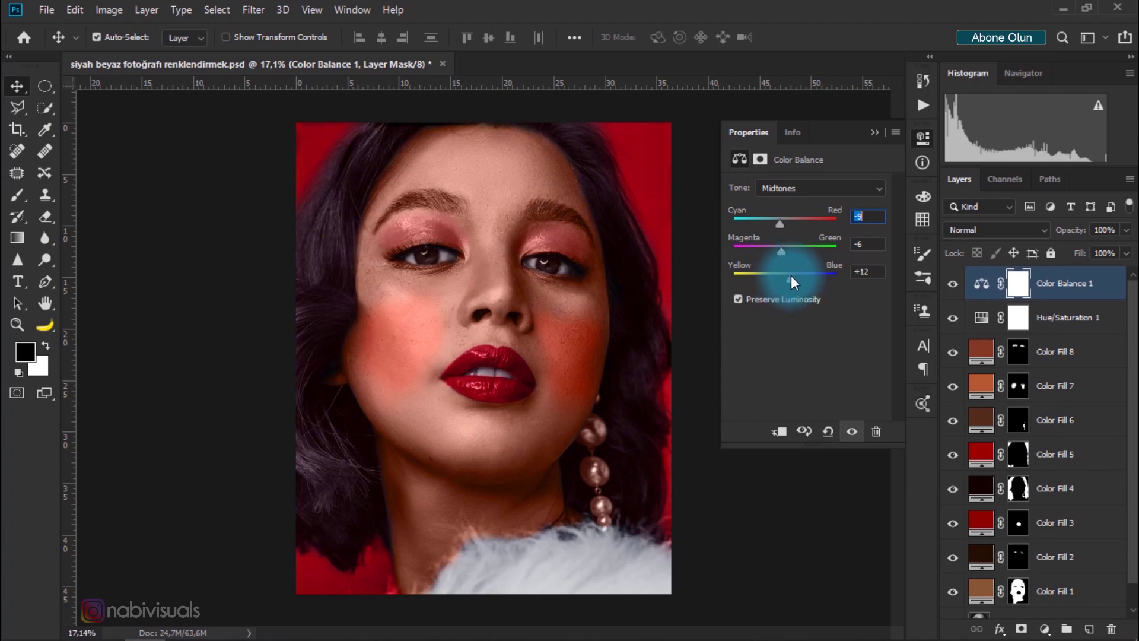
left_click(871, 131)
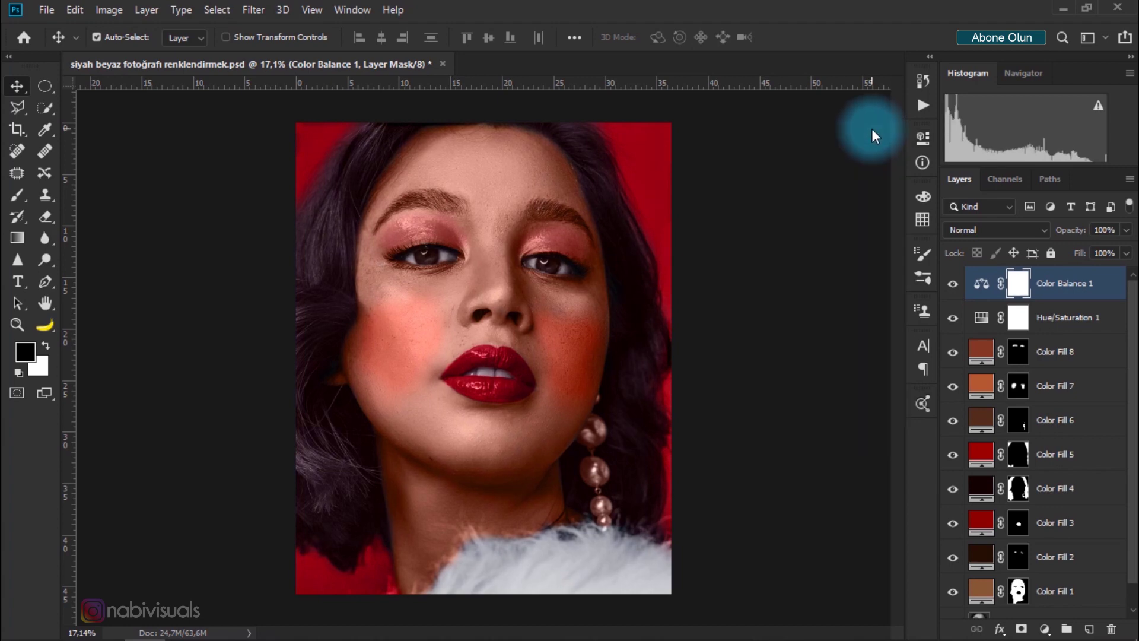